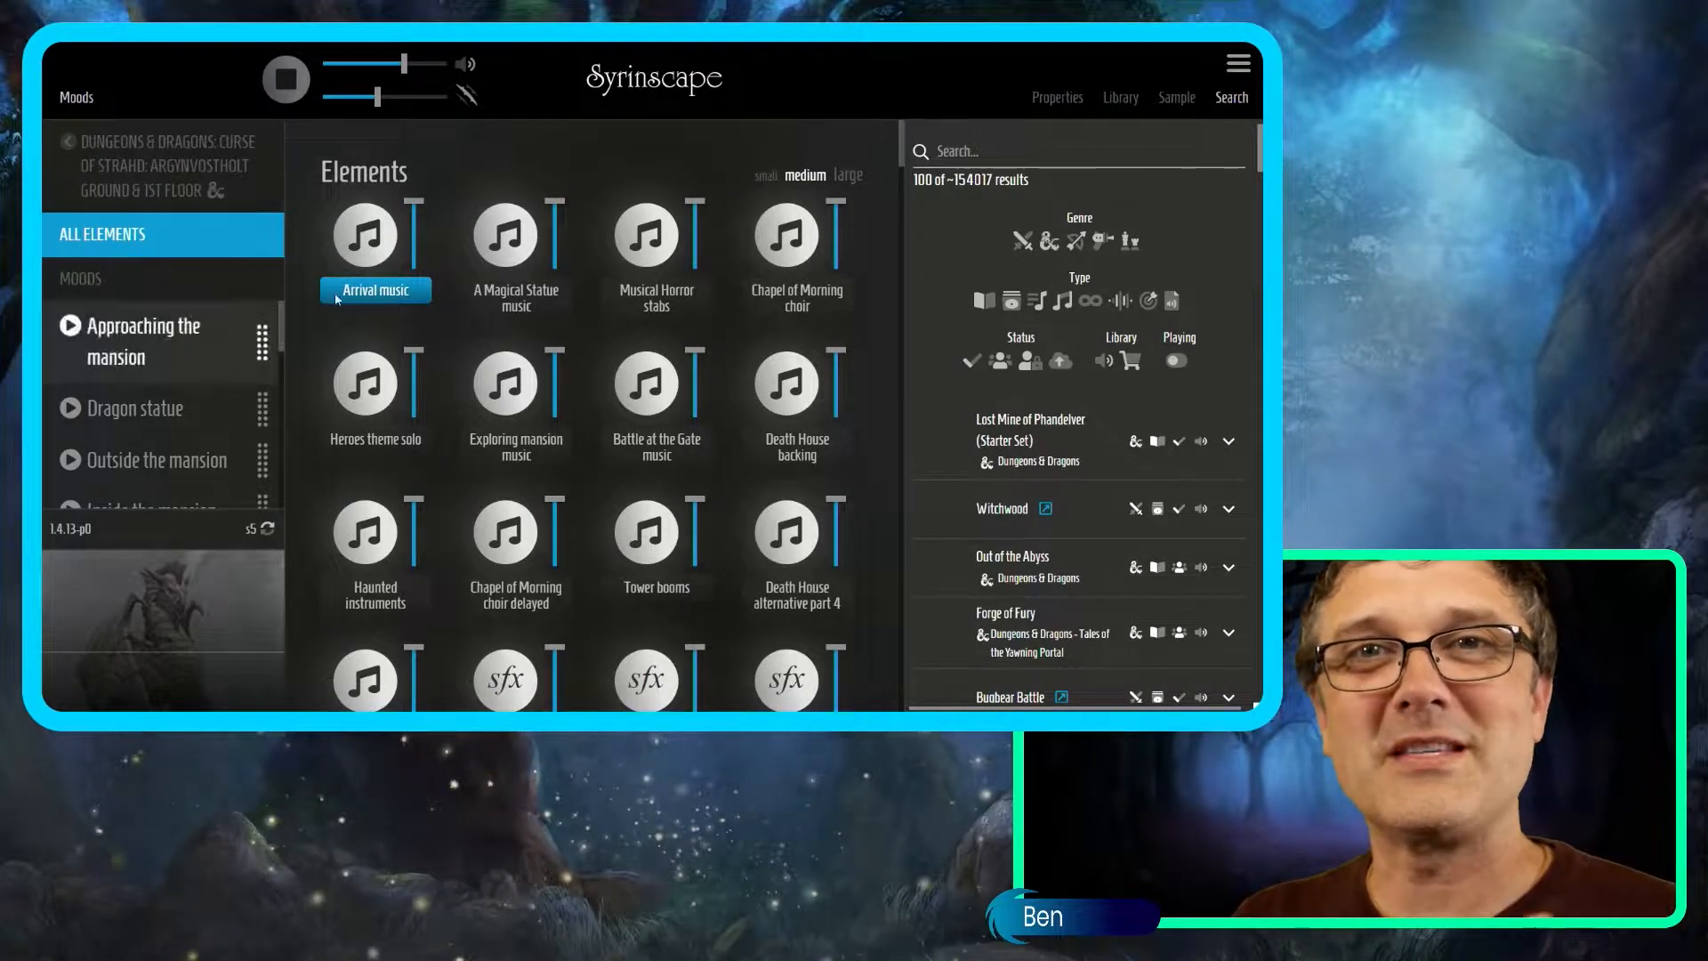
Search the library for 'mysterious forrest', filter to soundsets, and open Undermountain Forest.
{"action": "left_click", "coordinate": [974, 152]}
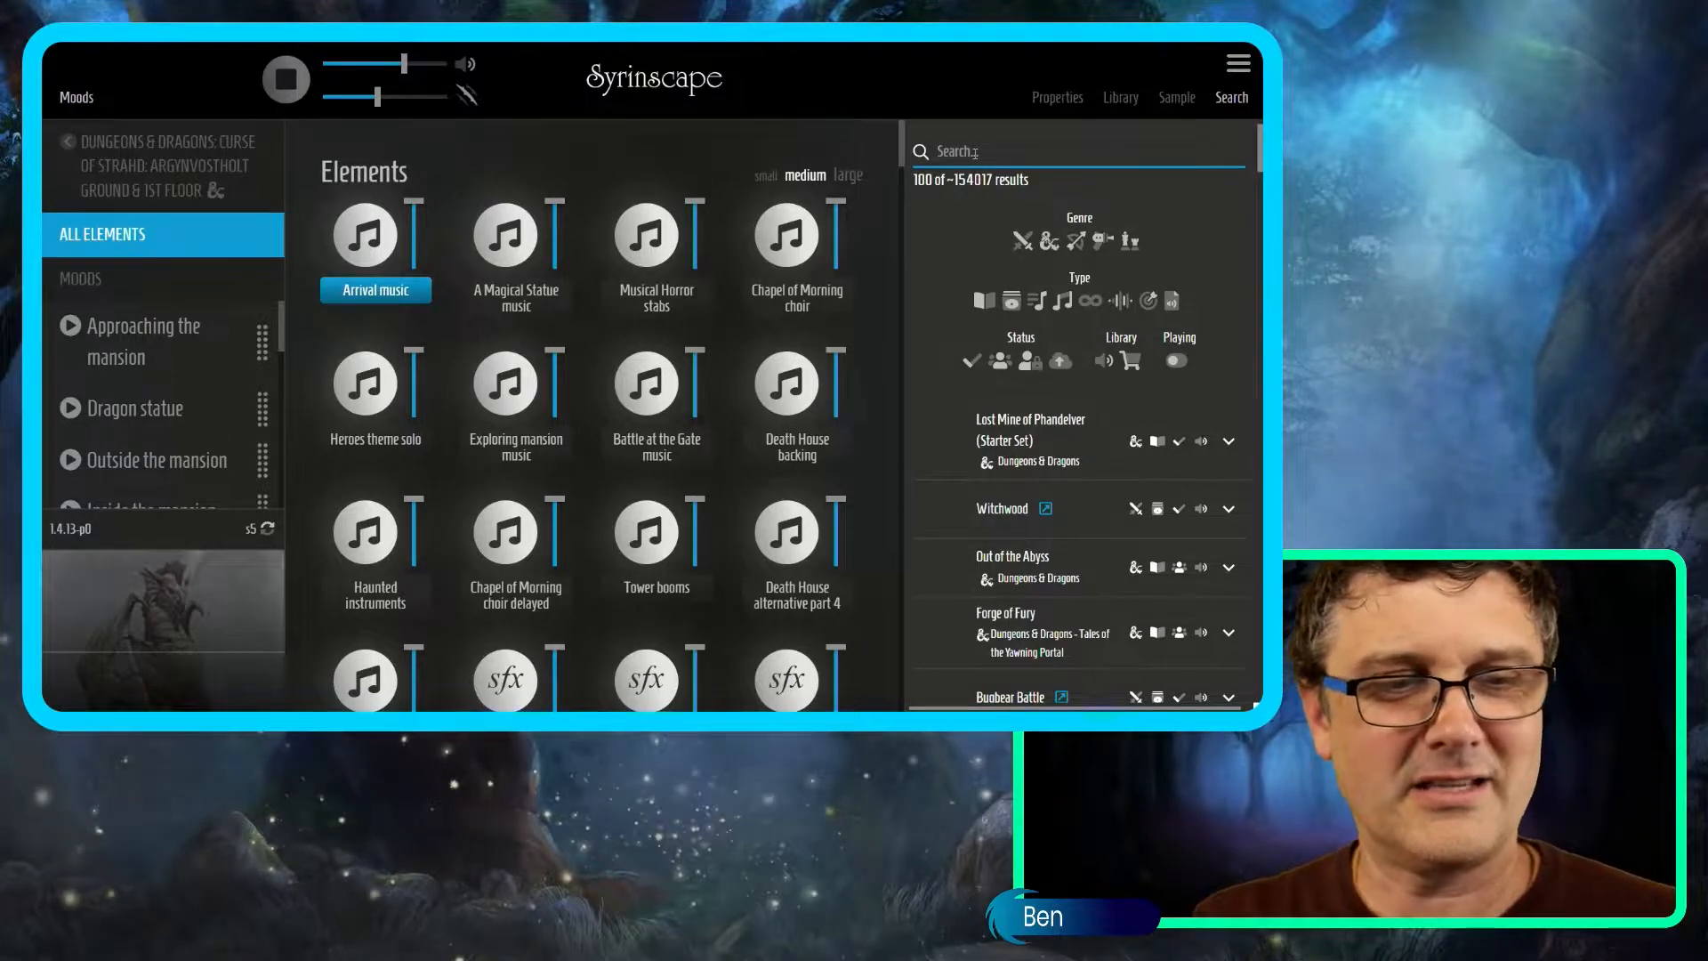
{"action": "type", "text": "mysterious forre"}
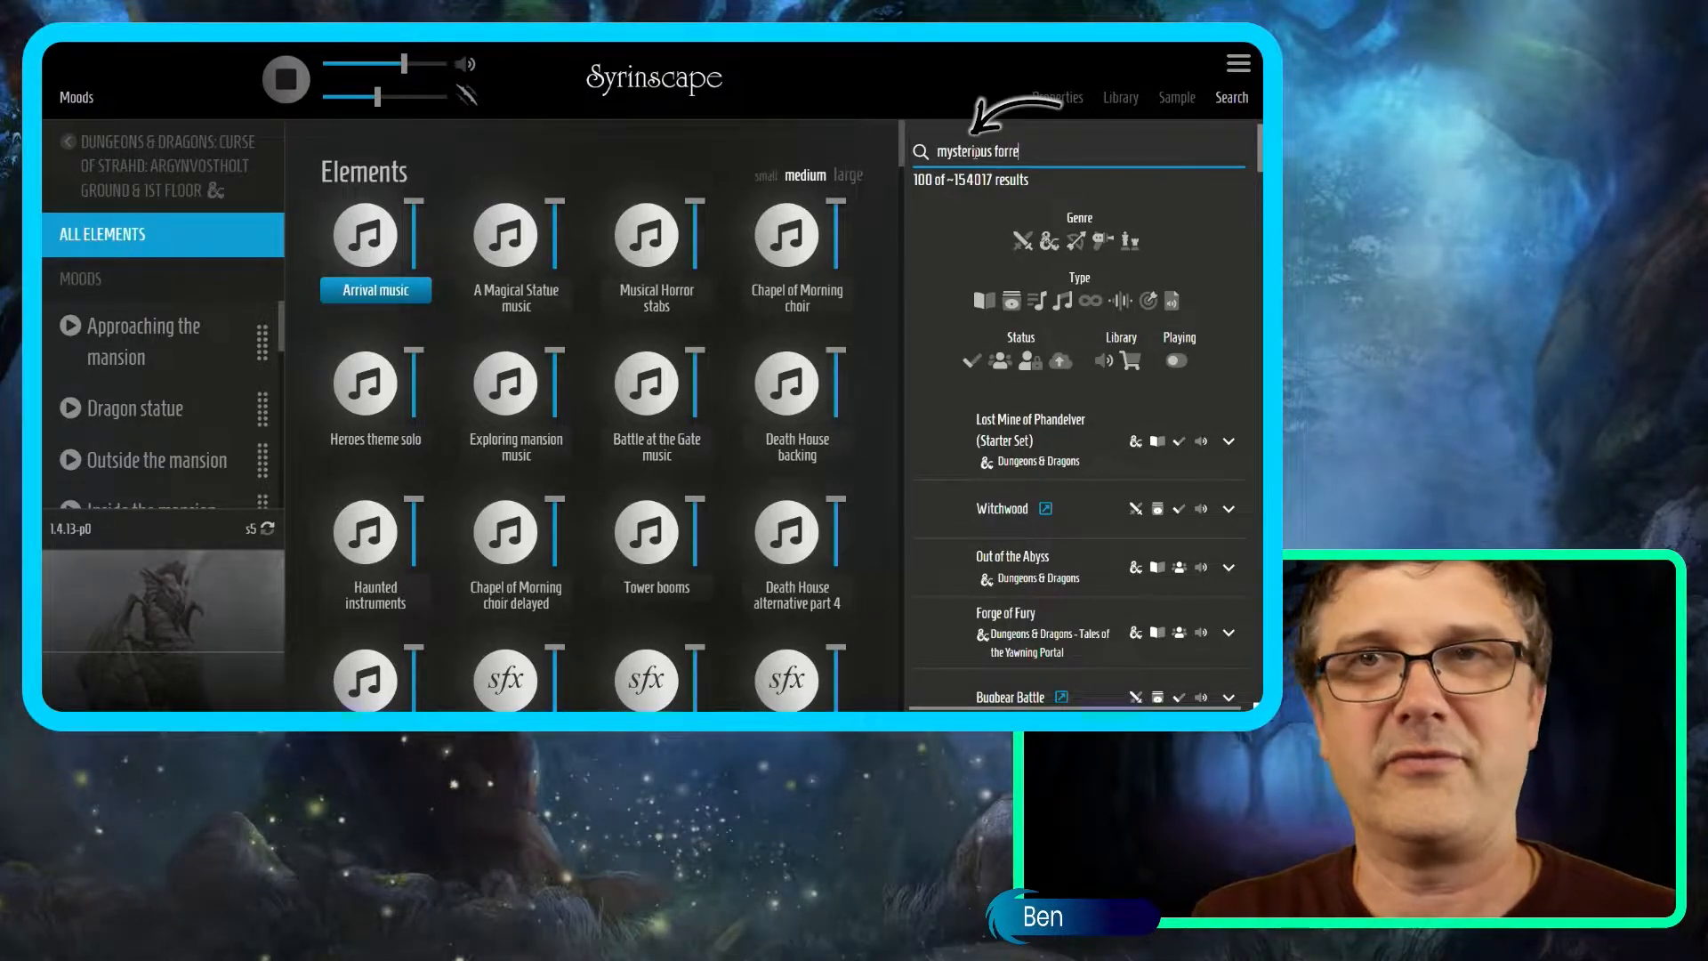
{"action": "type", "text": "st"}
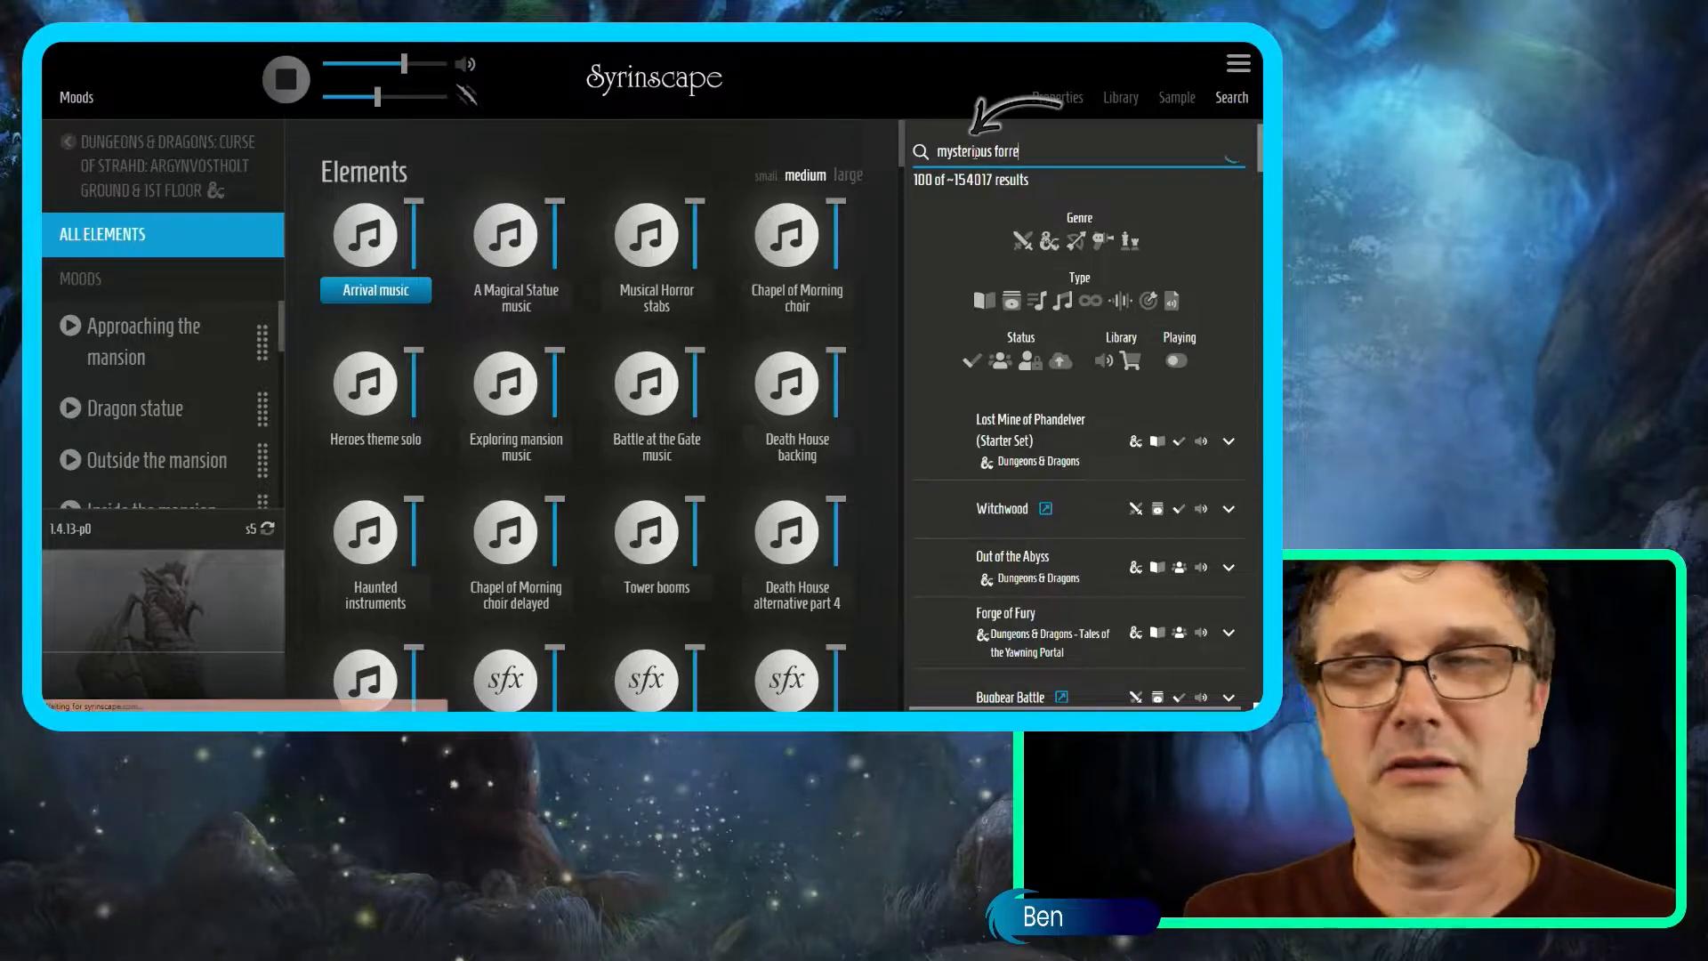
{"action": "left_click", "coordinate": [1011, 303]}
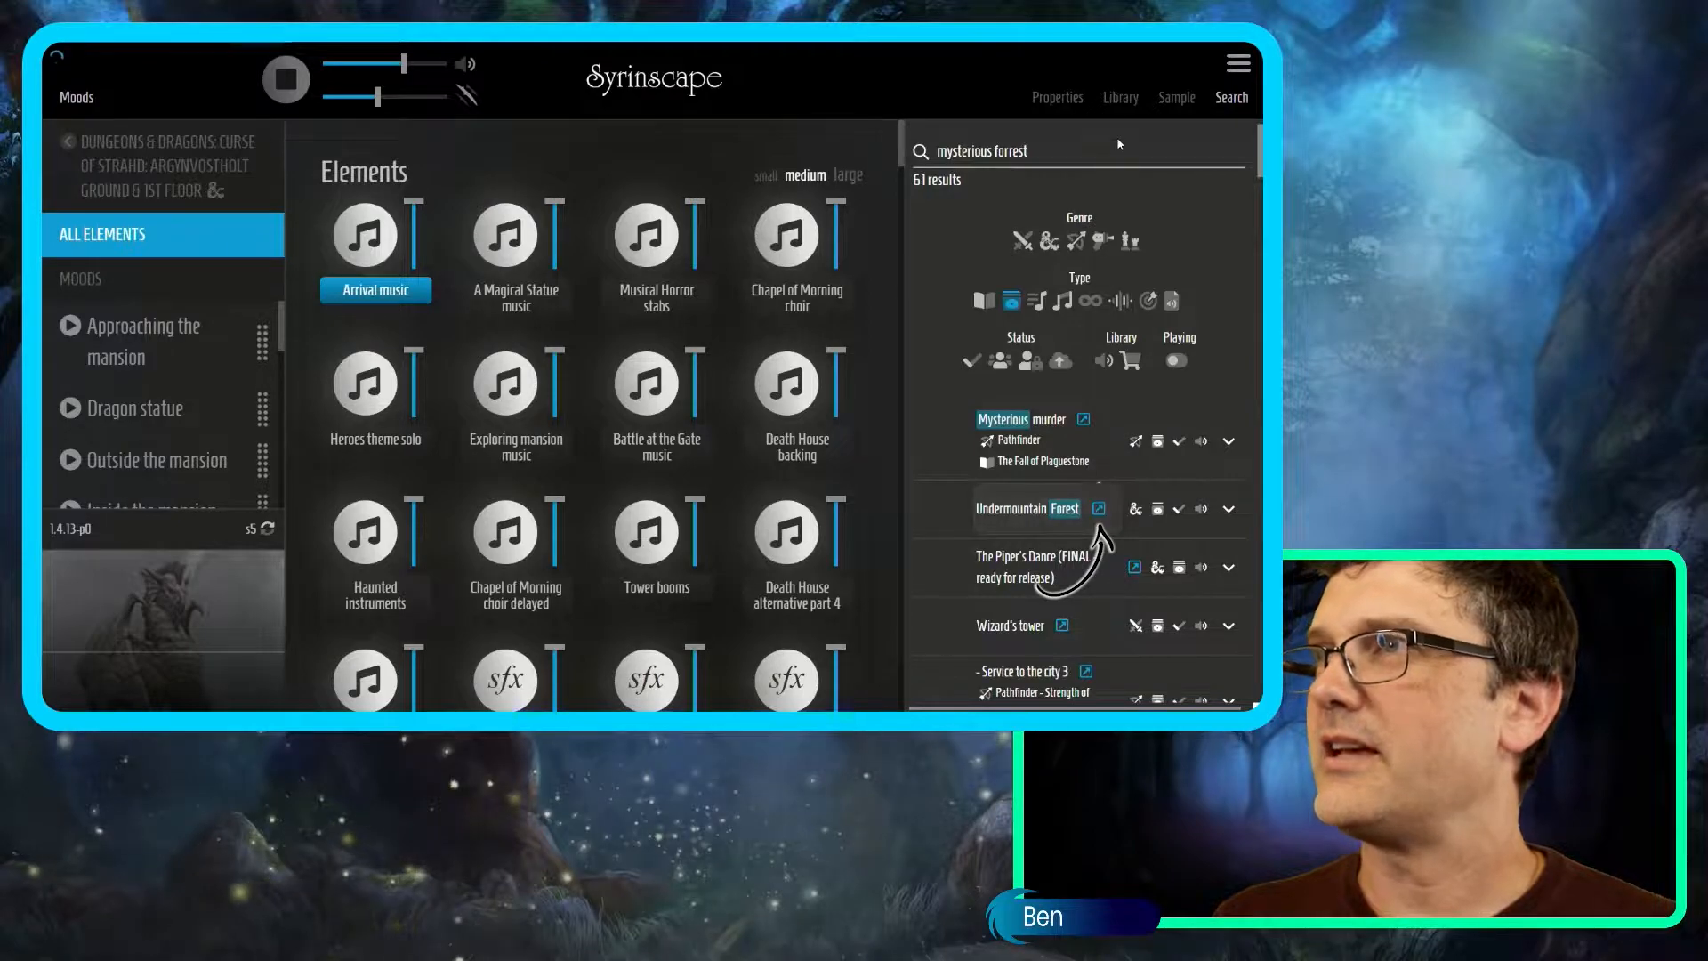
{"action": "left_click", "coordinate": [1074, 101]}
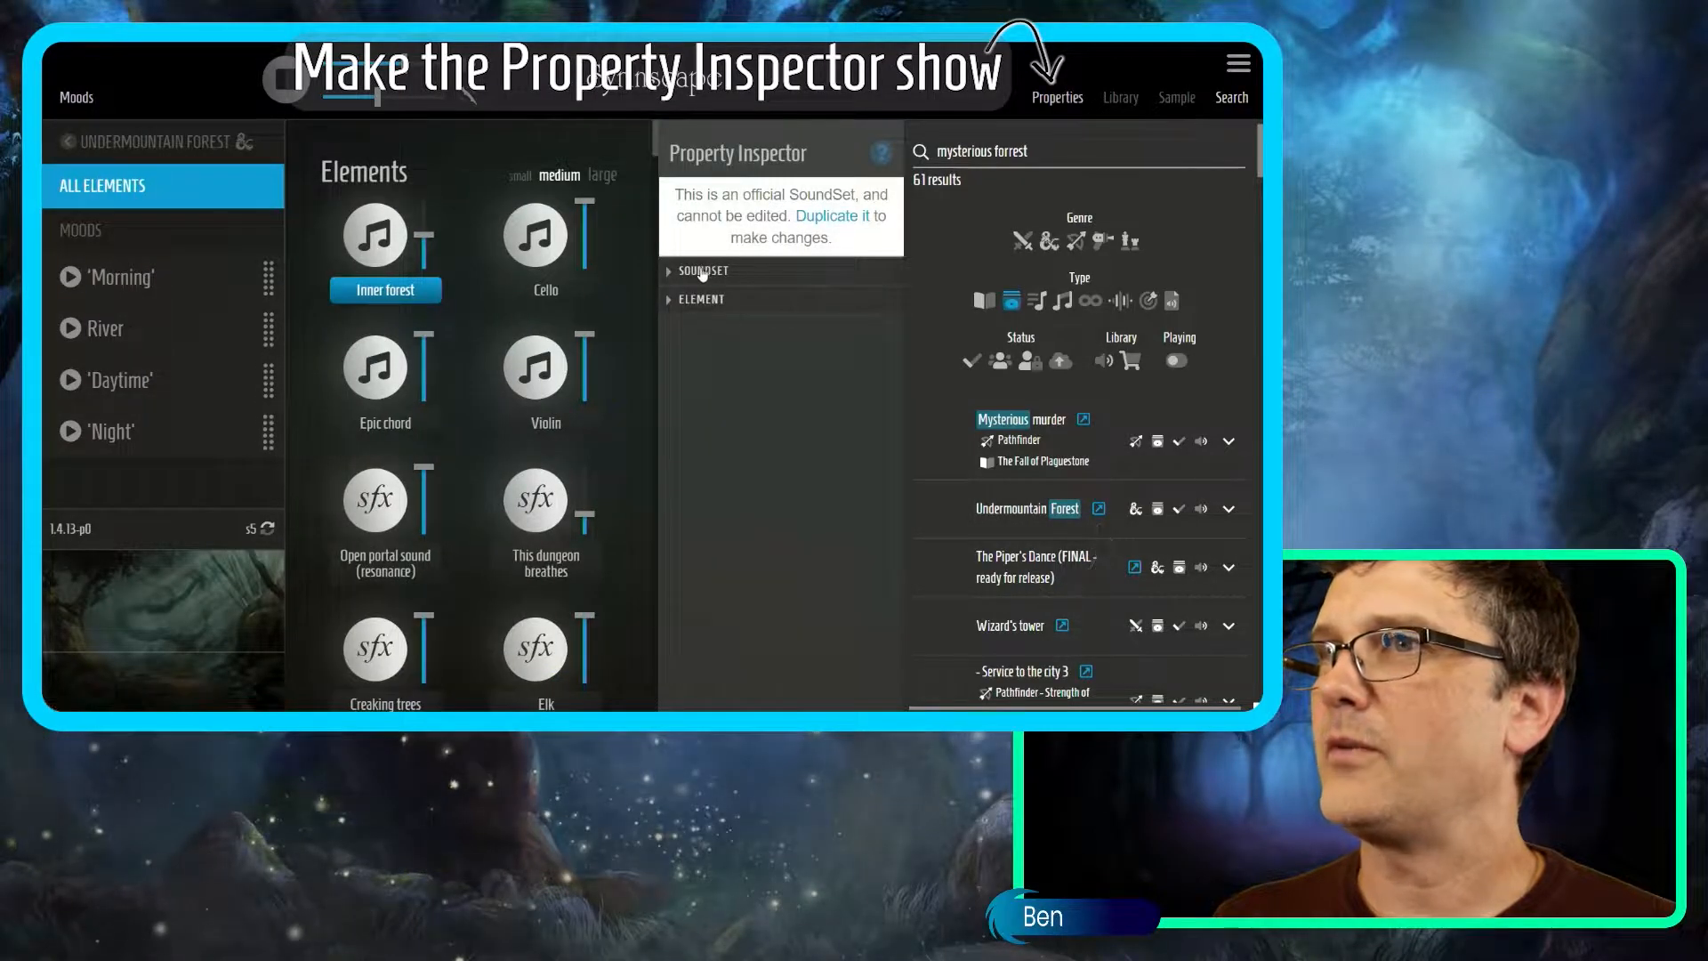
Duplicate Undermountain Forest, name the copy 'Friday game', and play its Night mood.
{"action": "left_click", "coordinate": [709, 272]}
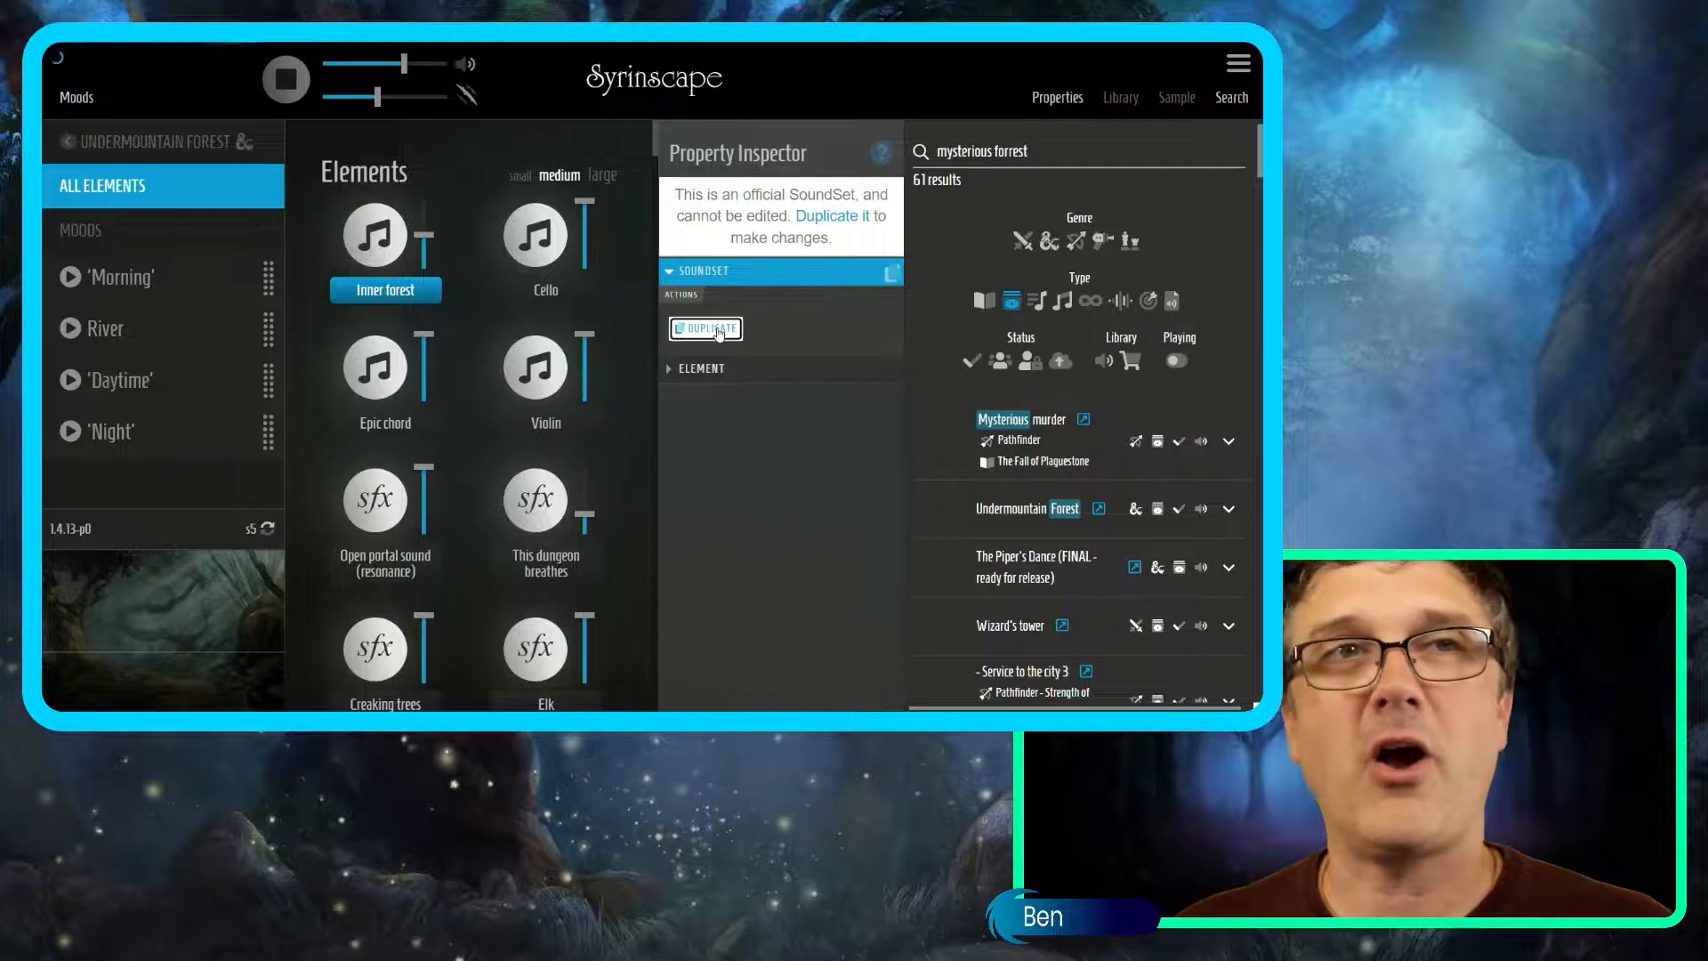
{"action": "left_click", "coordinate": [717, 328]}
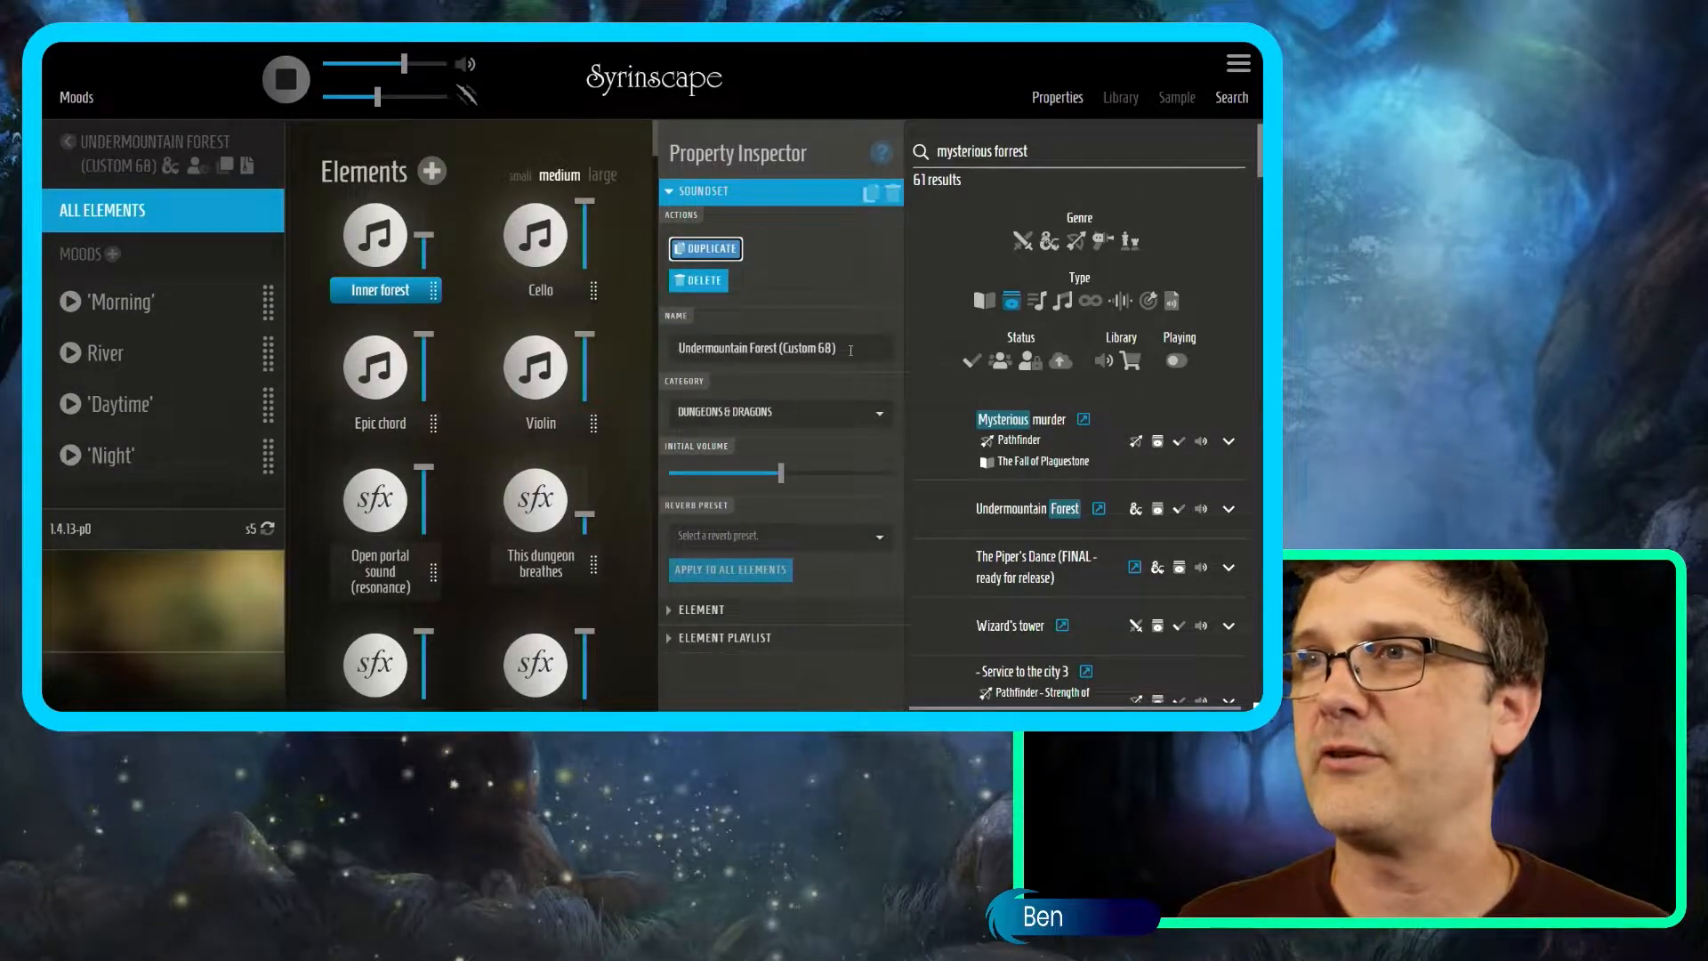
{"action": "left_click_drag", "start_coordinate": [850, 348], "coordinate": [600, 338]}
{"action": "type", "text": "Fr"}
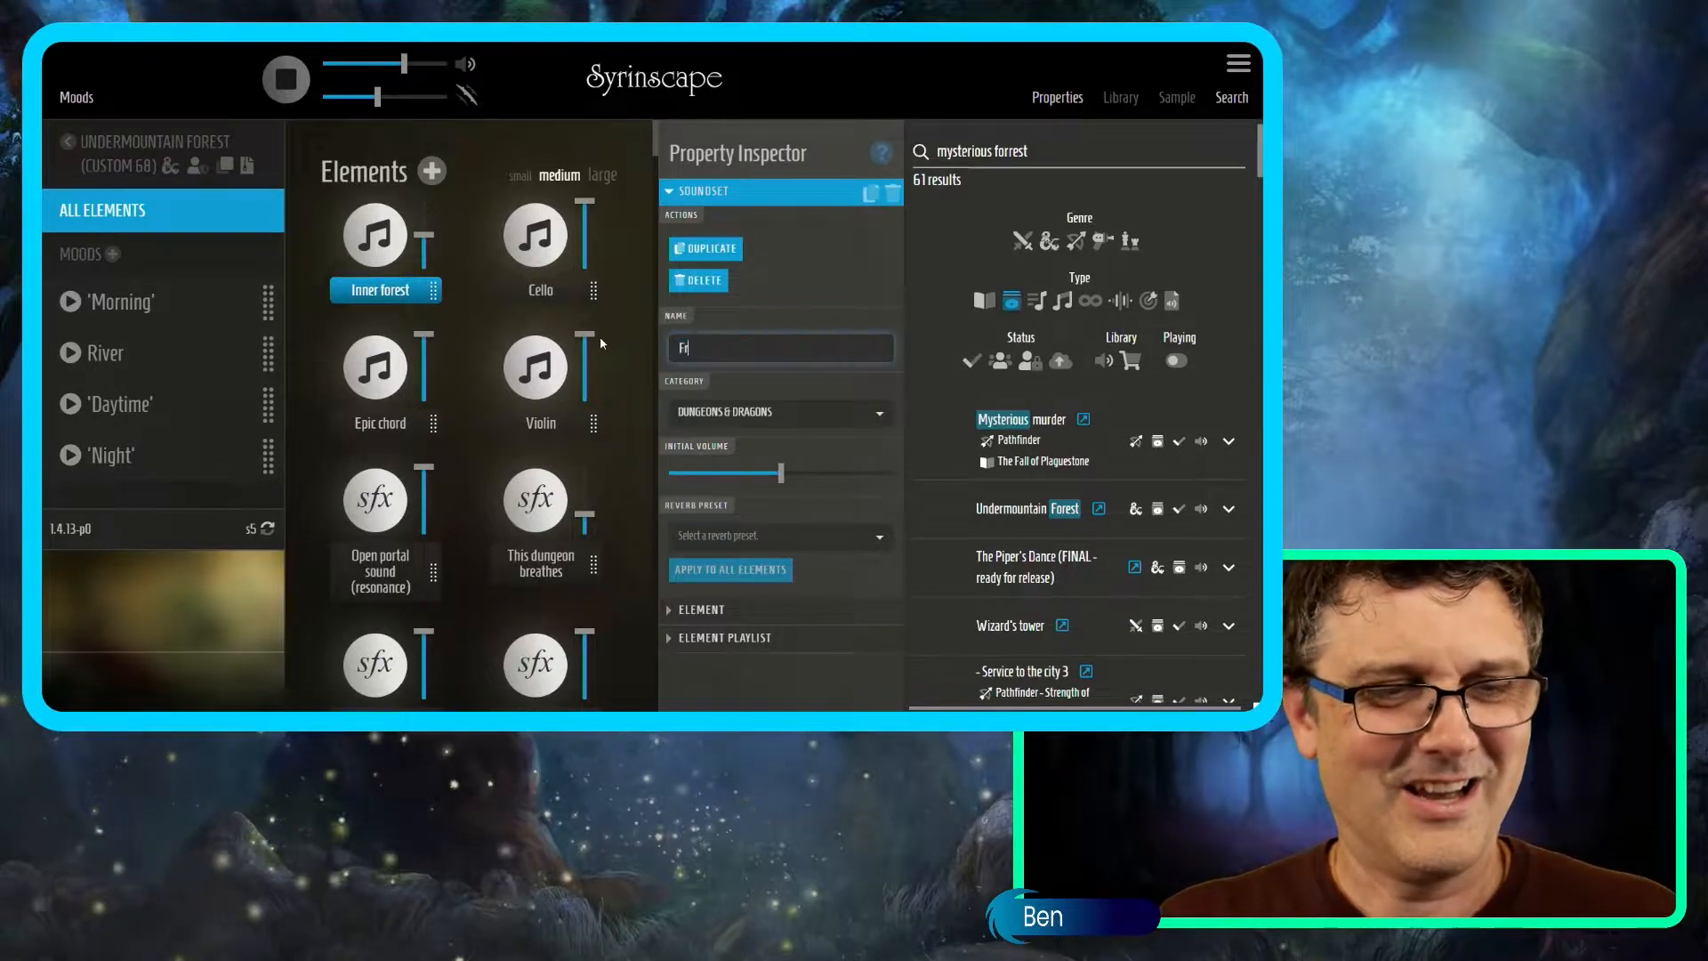
{"action": "type", "text": "iday game"}
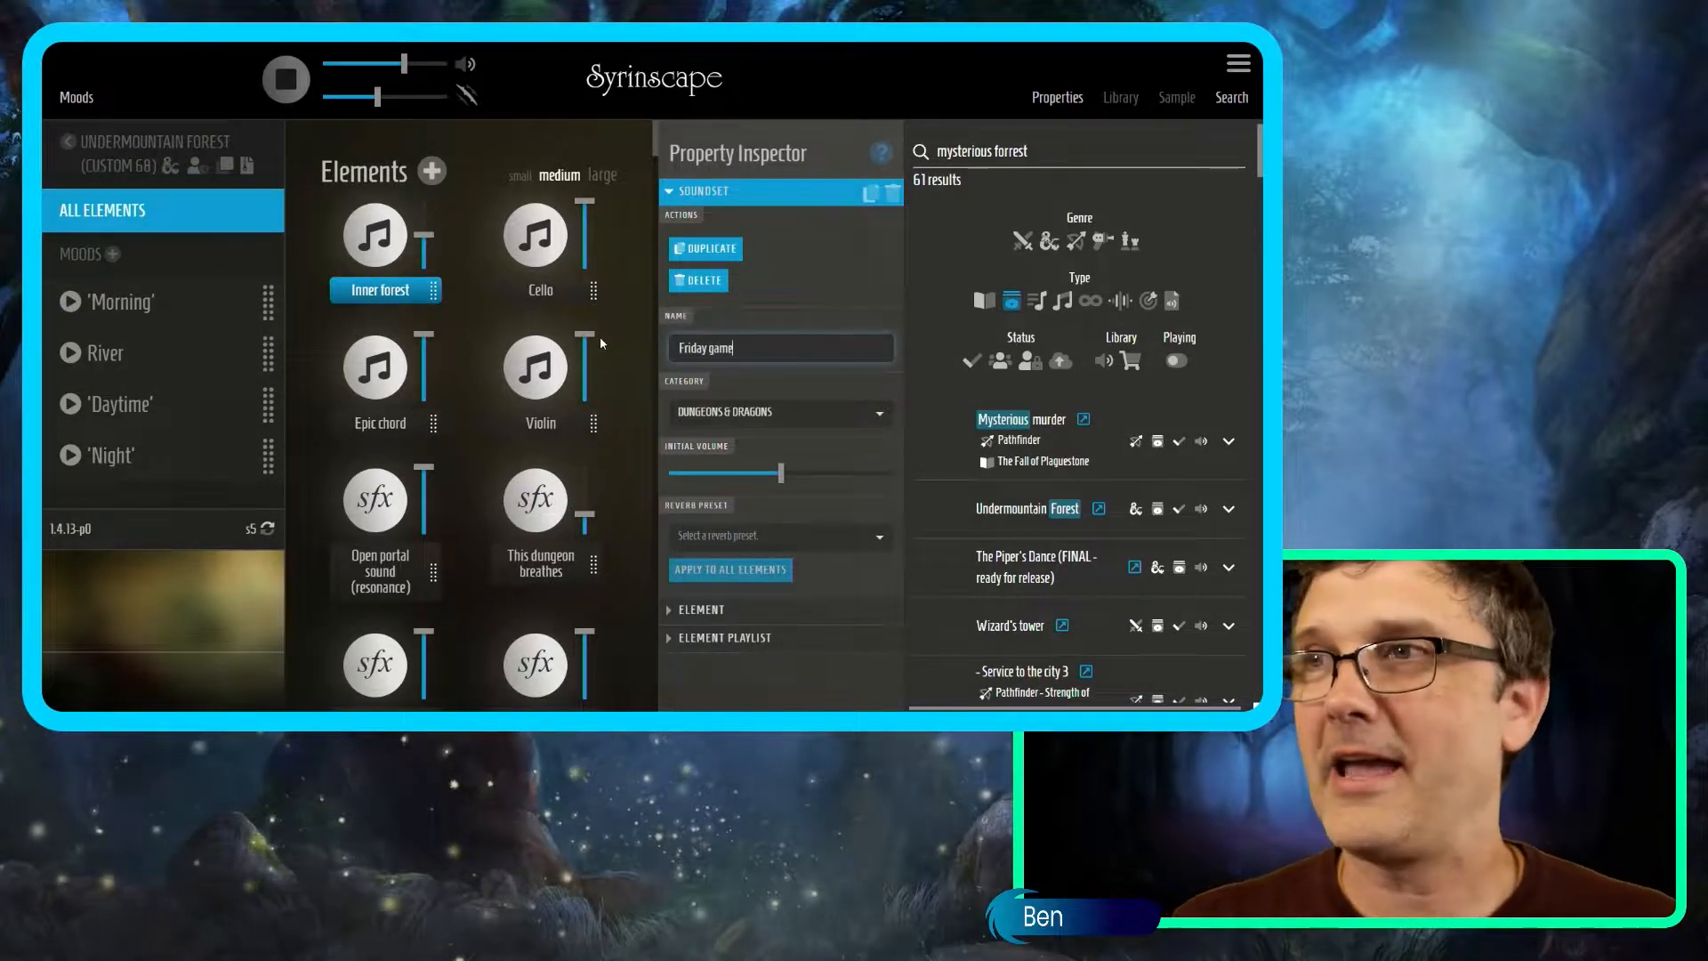
{"action": "left_click", "coordinate": [815, 284]}
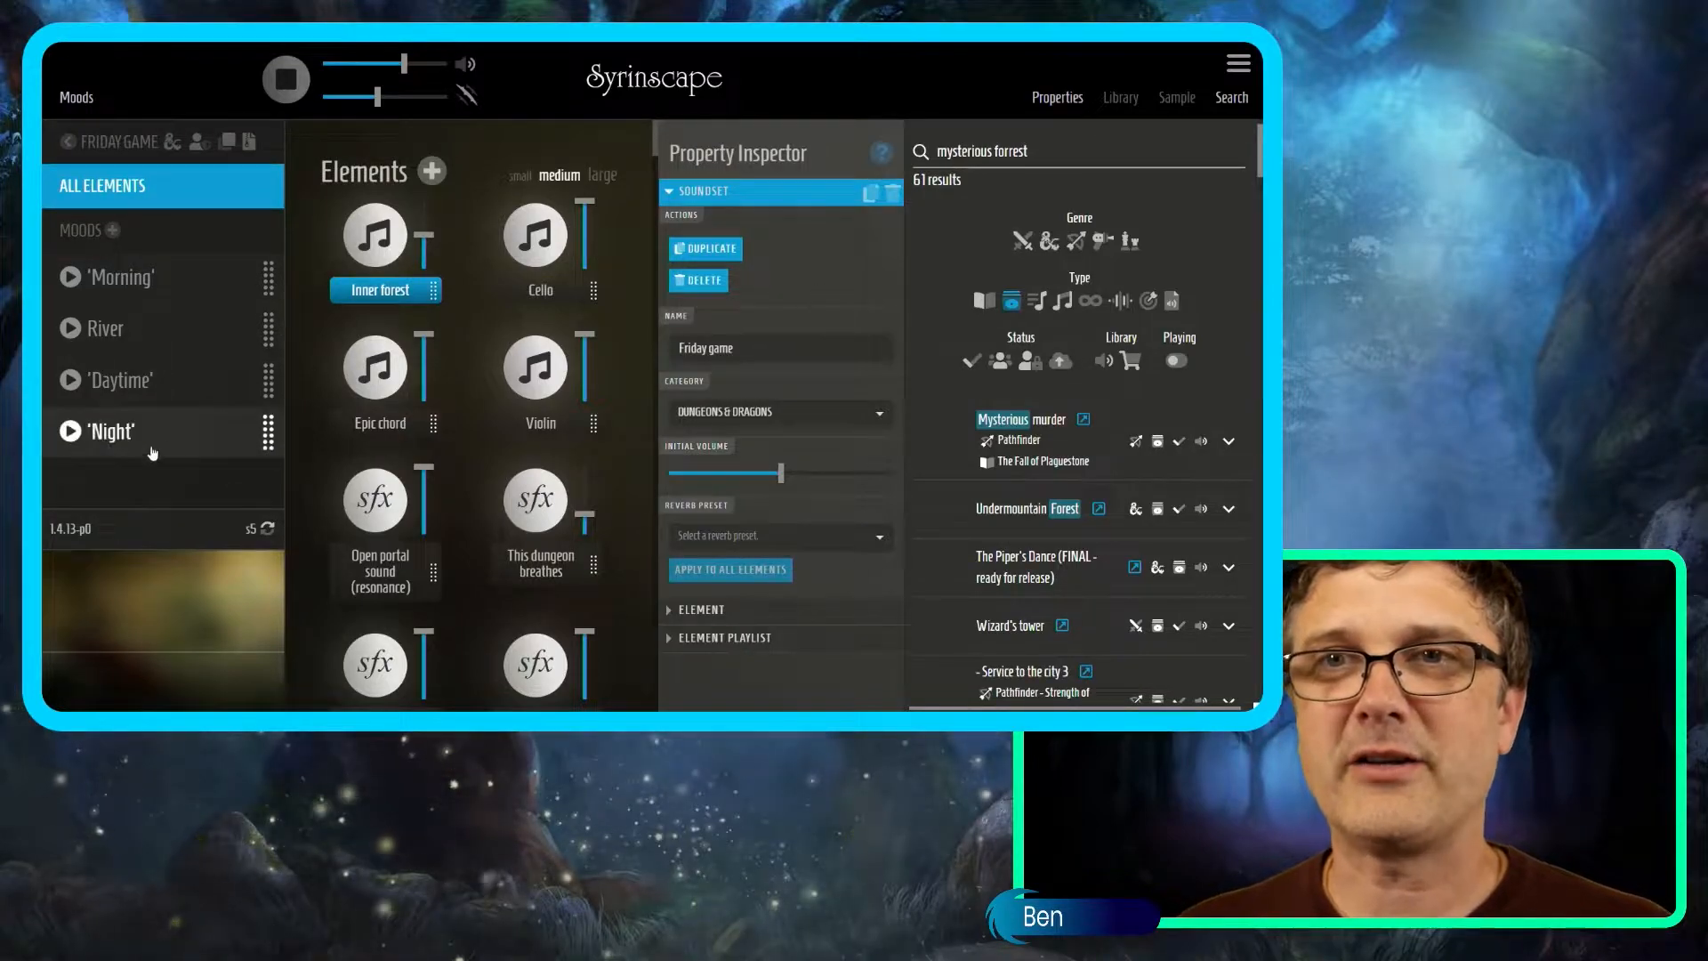
{"action": "left_click", "coordinate": [76, 436]}
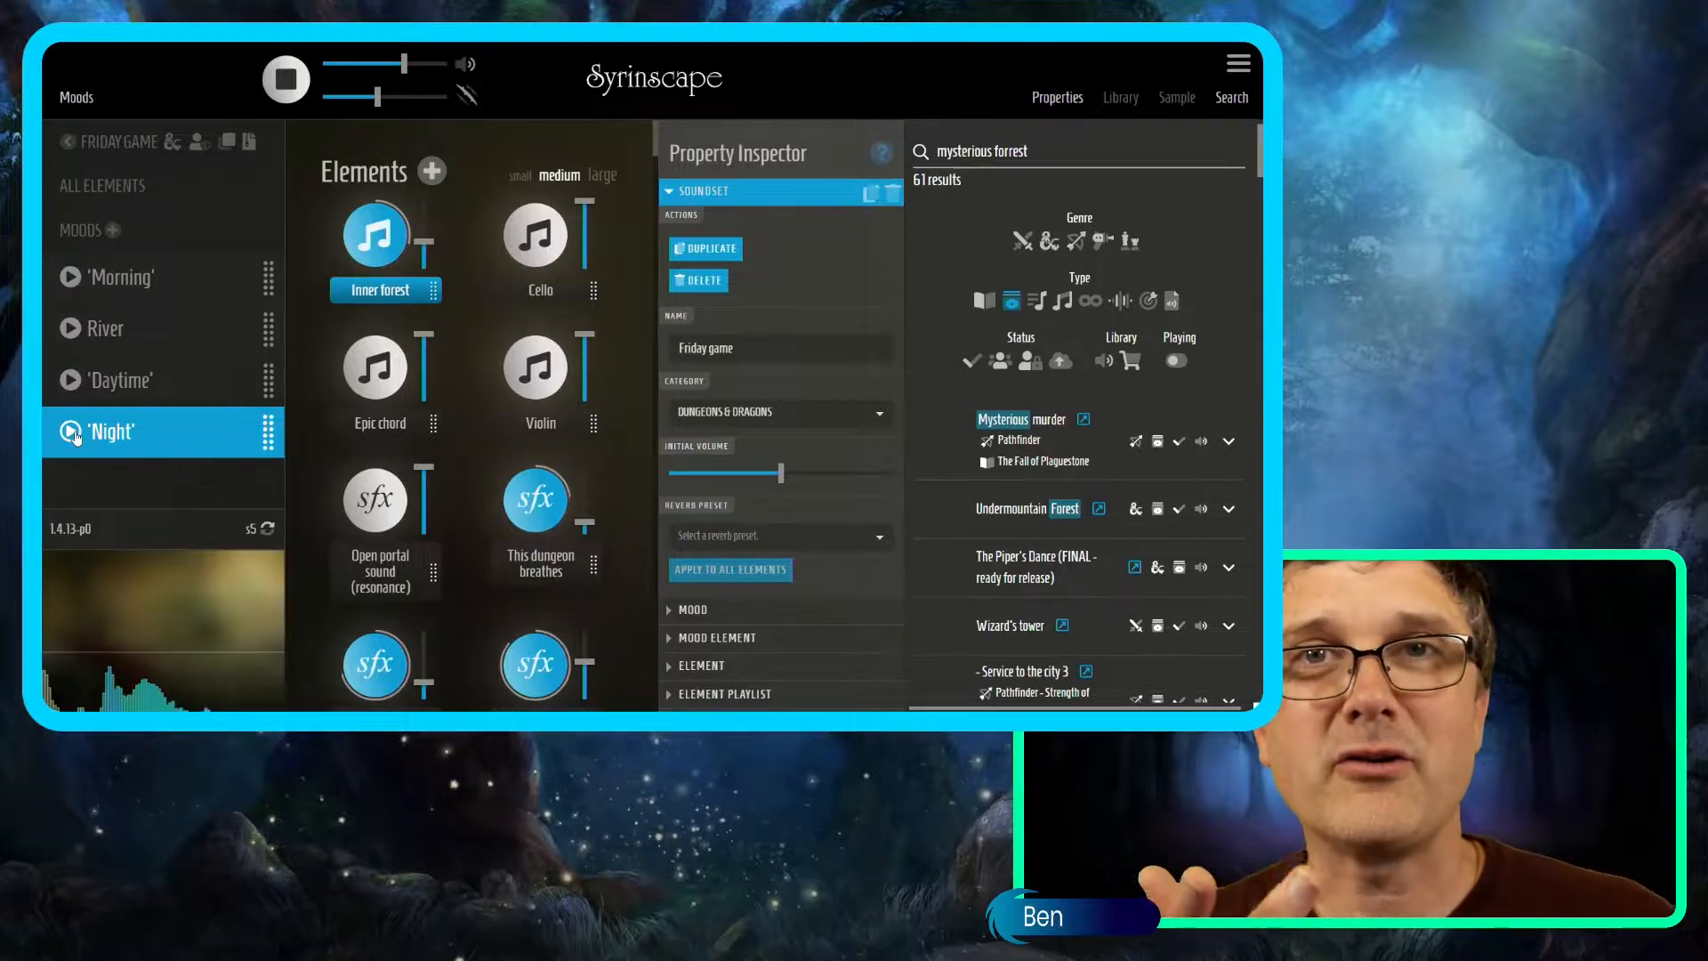
{"action": "left_click", "coordinate": [1237, 66]}
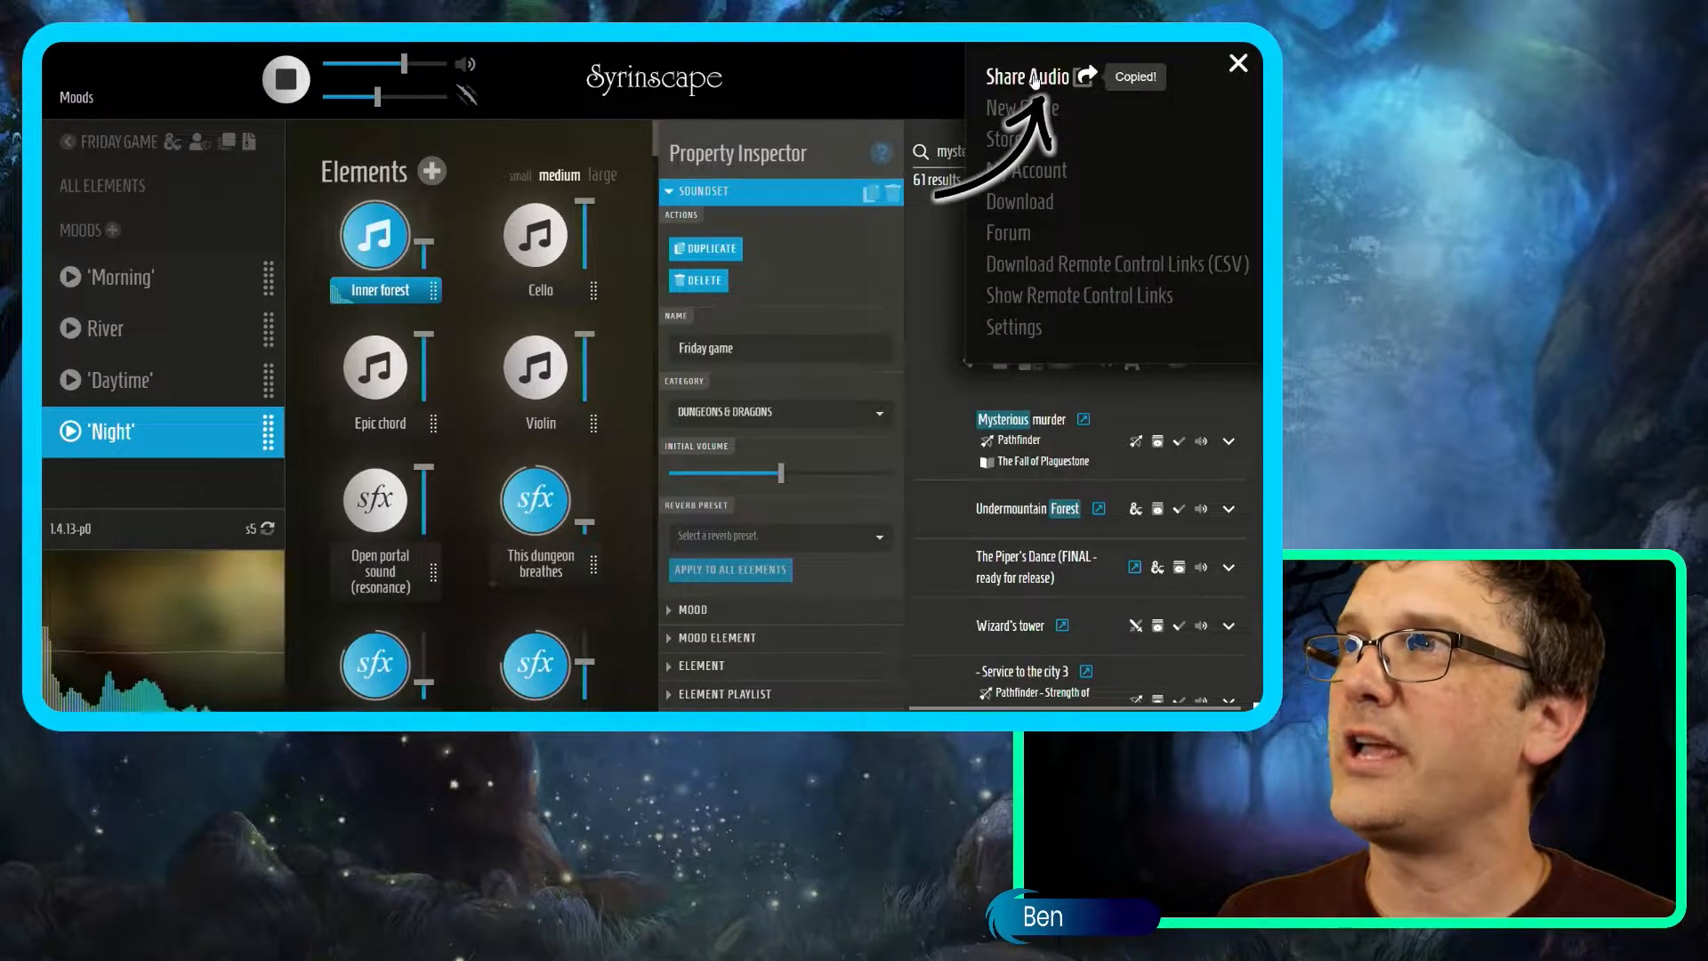
{"action": "left_click", "coordinate": [1238, 66]}
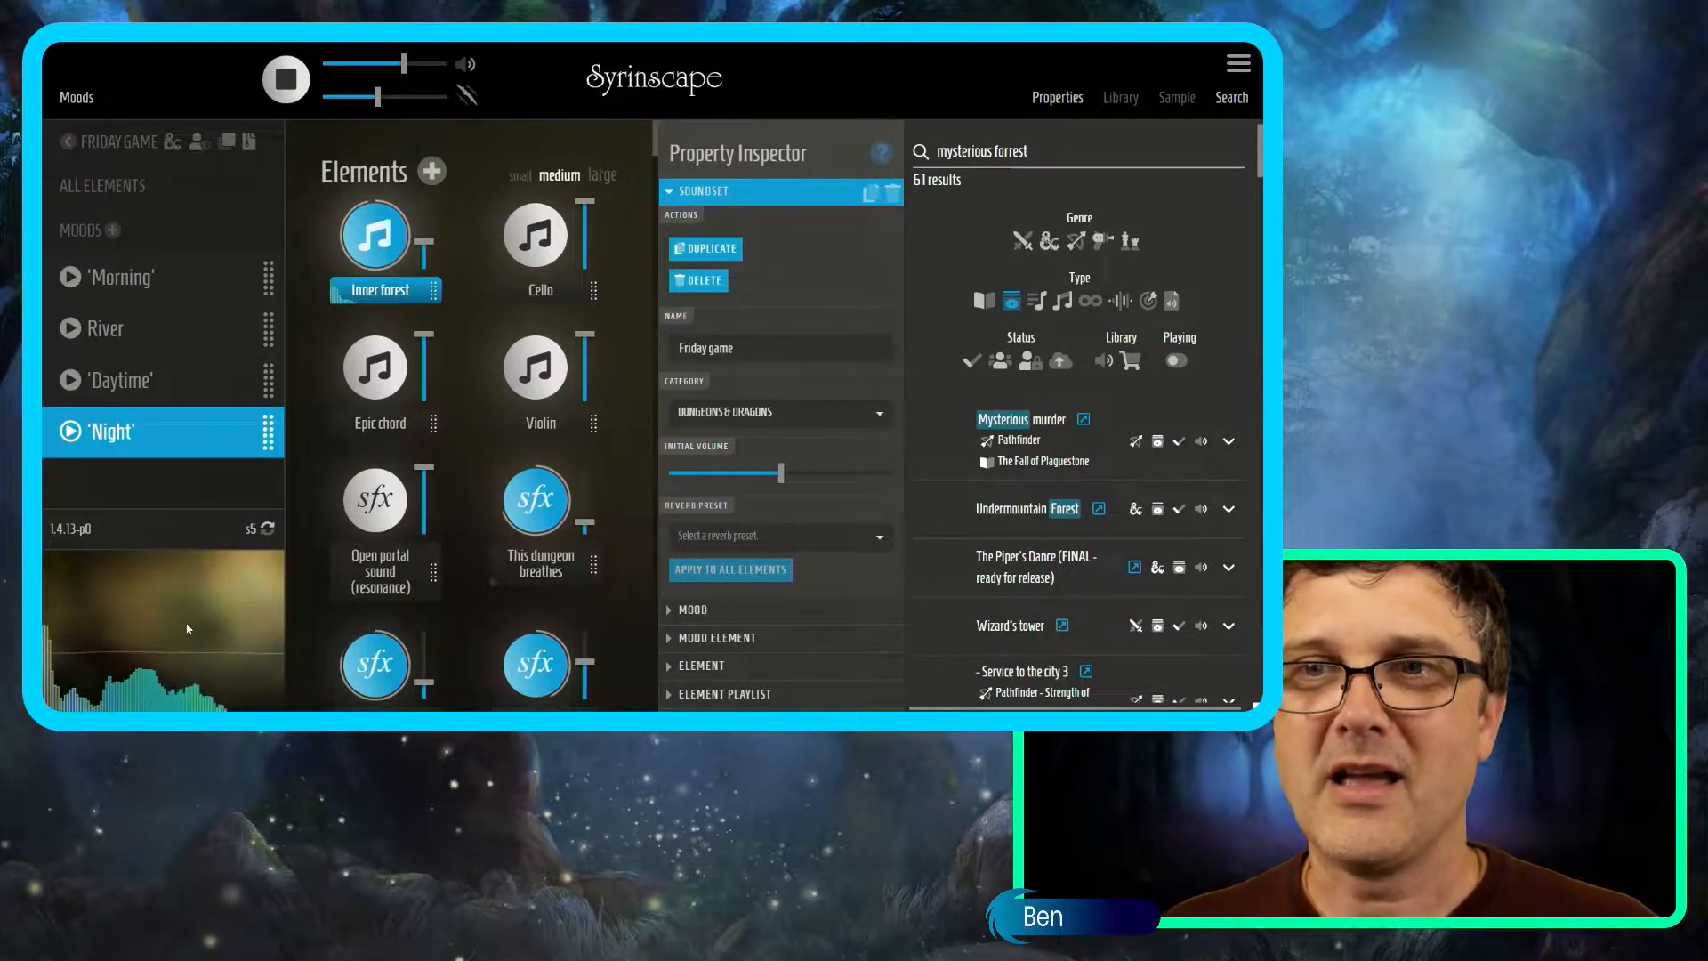
{"action": "mouse_move", "coordinate": [402, 67]}
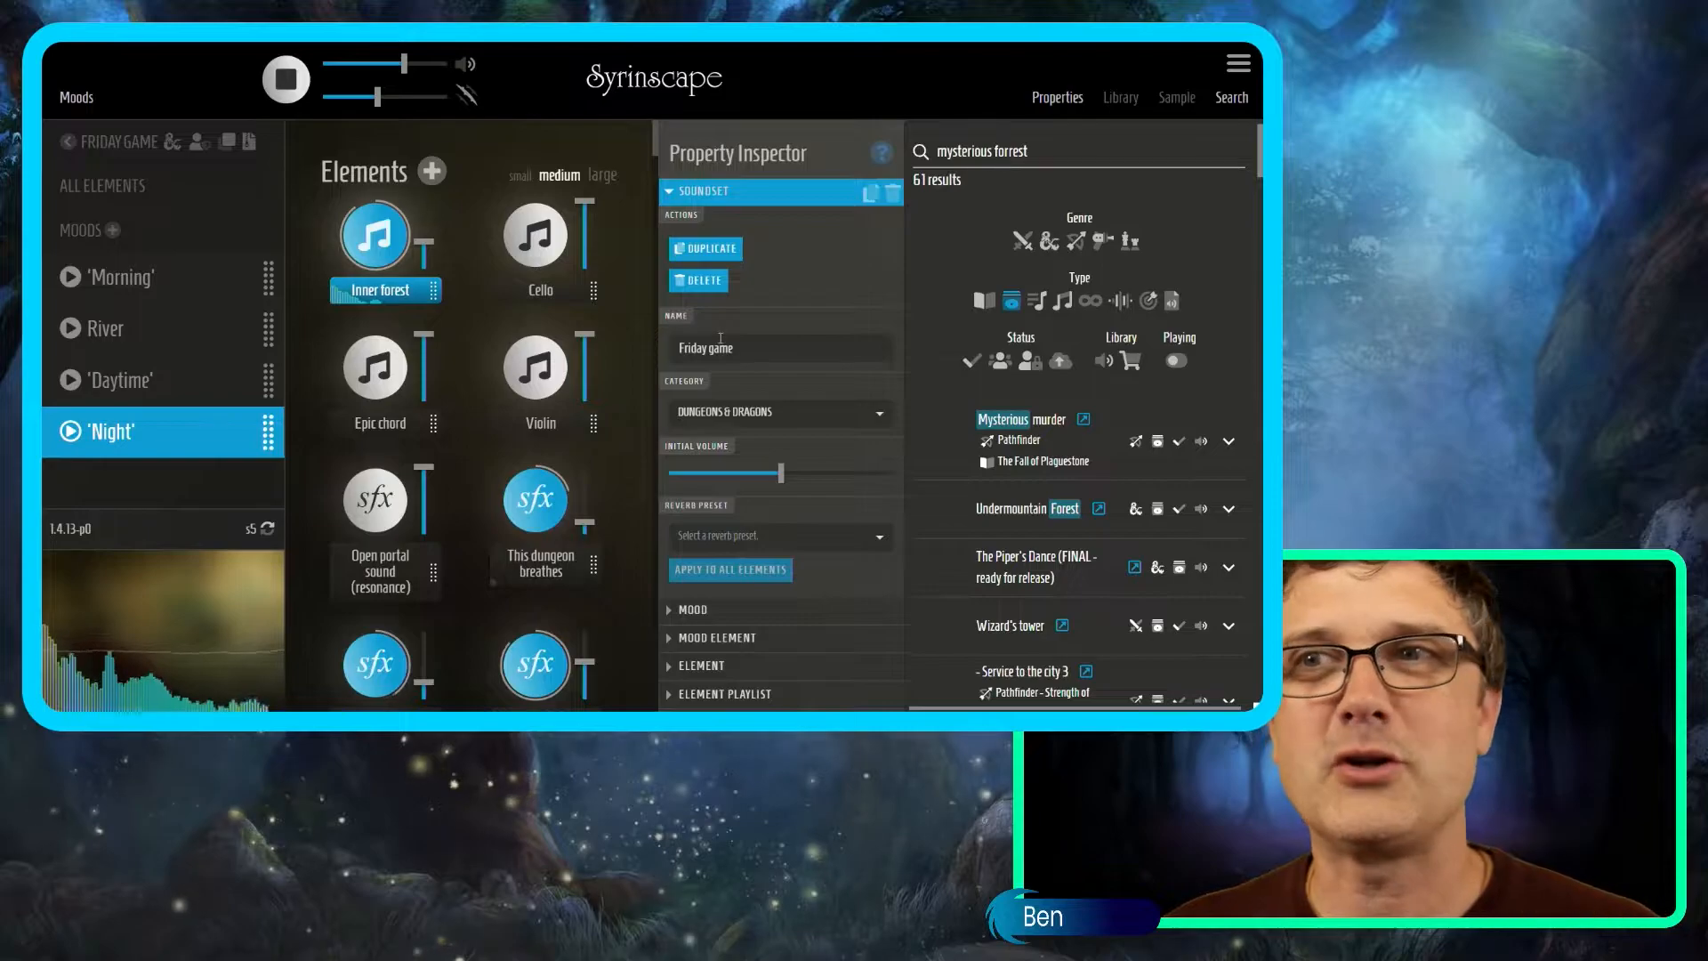
Search 'saltmarsh' filtered to music instead of loops and add D&D Saltmarsh battle music.
{"action": "left_click", "coordinate": [1058, 97]}
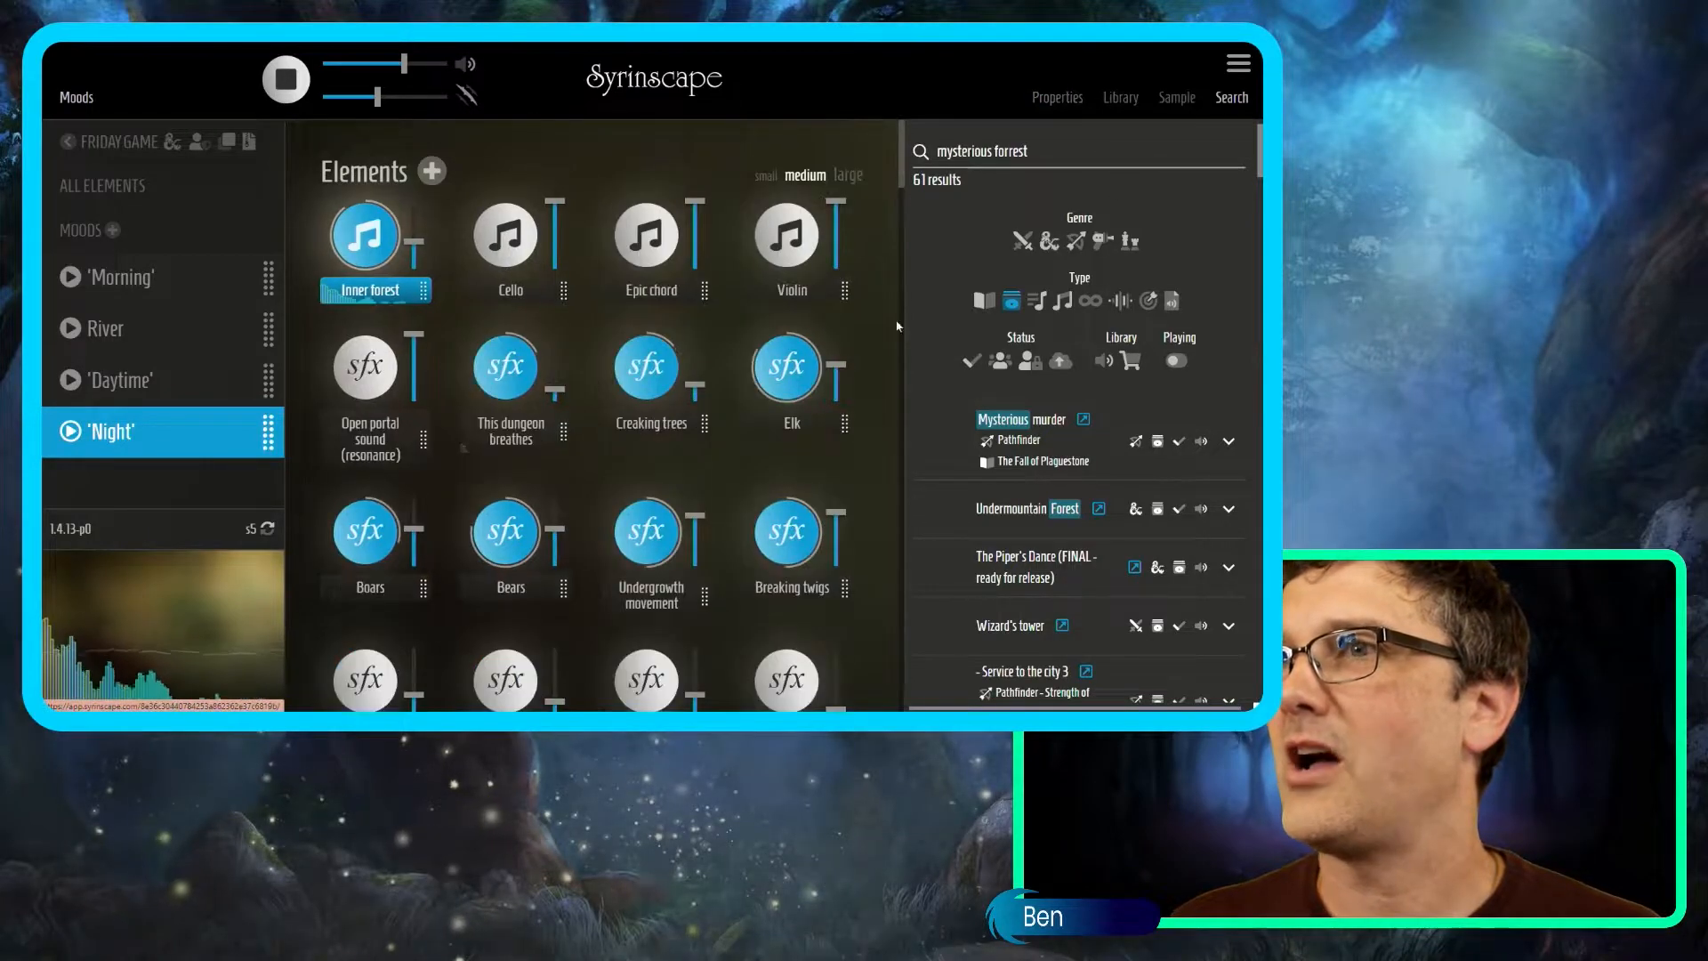
{"action": "scroll", "coordinate": [638, 374], "scroll_direction": "down", "scroll_amount": 5}
{"action": "scroll", "coordinate": [637, 374], "scroll_direction": "down", "scroll_amount": 3}
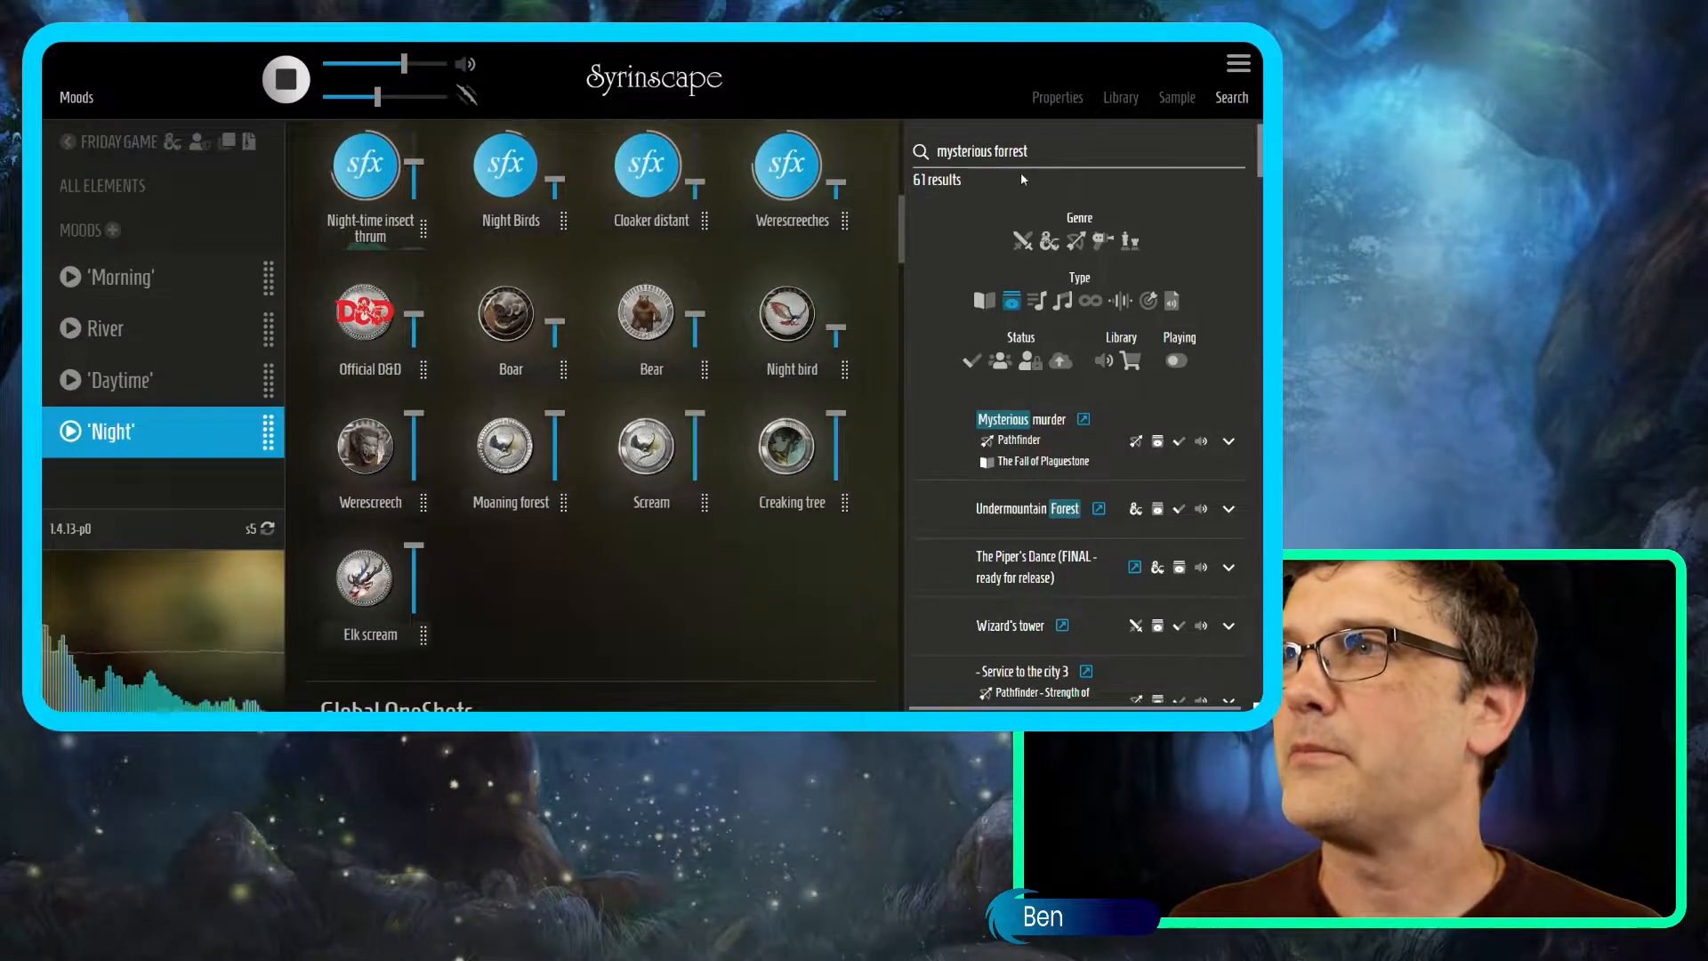
{"action": "left_click_drag", "start_coordinate": [1059, 157], "coordinate": [895, 157]}
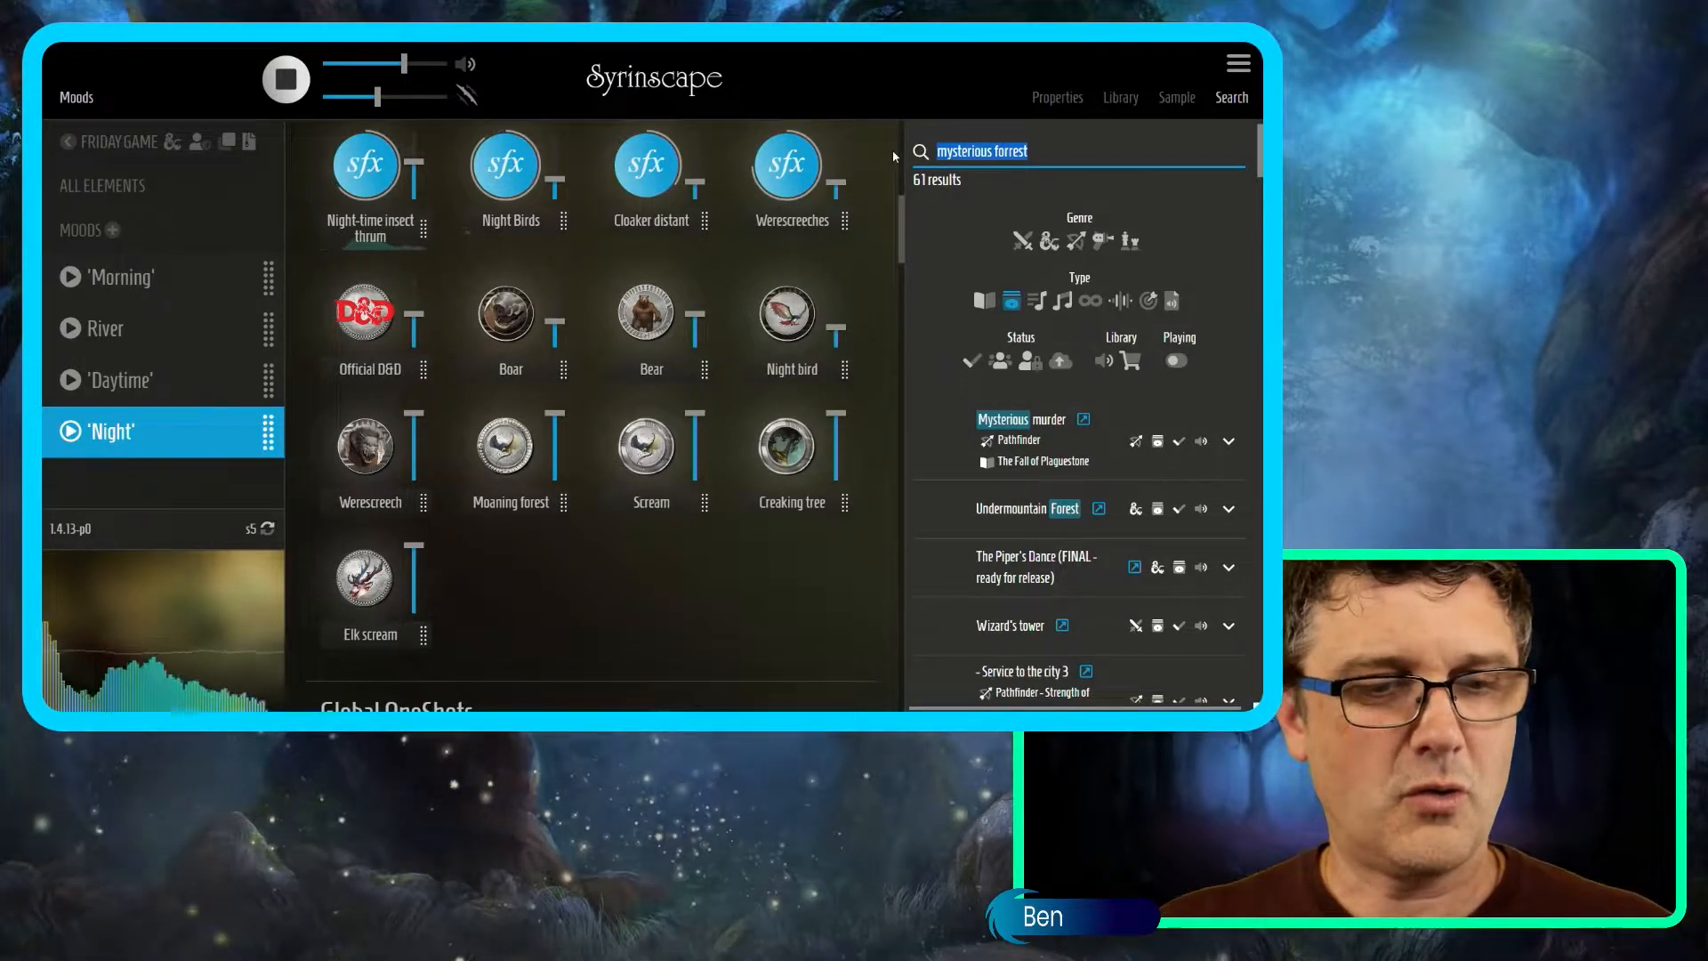
{"action": "type", "text": "saltmarsh"}
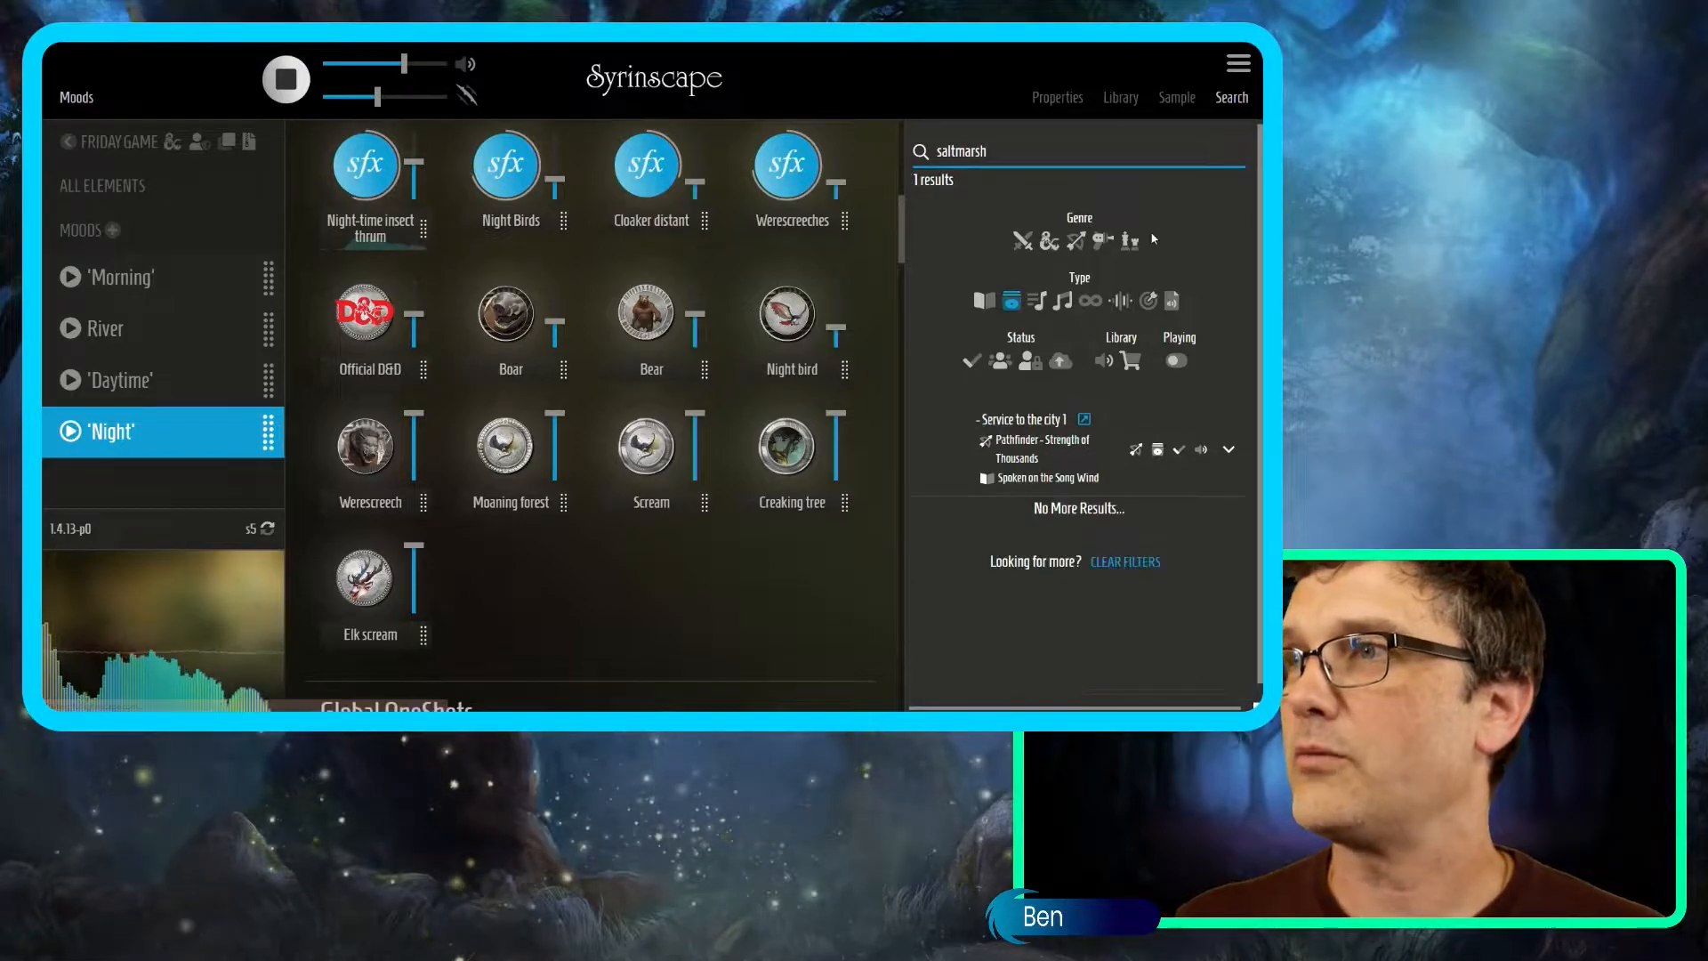
{"action": "left_click", "coordinate": [1063, 303]}
{"action": "left_click", "coordinate": [1063, 302]}
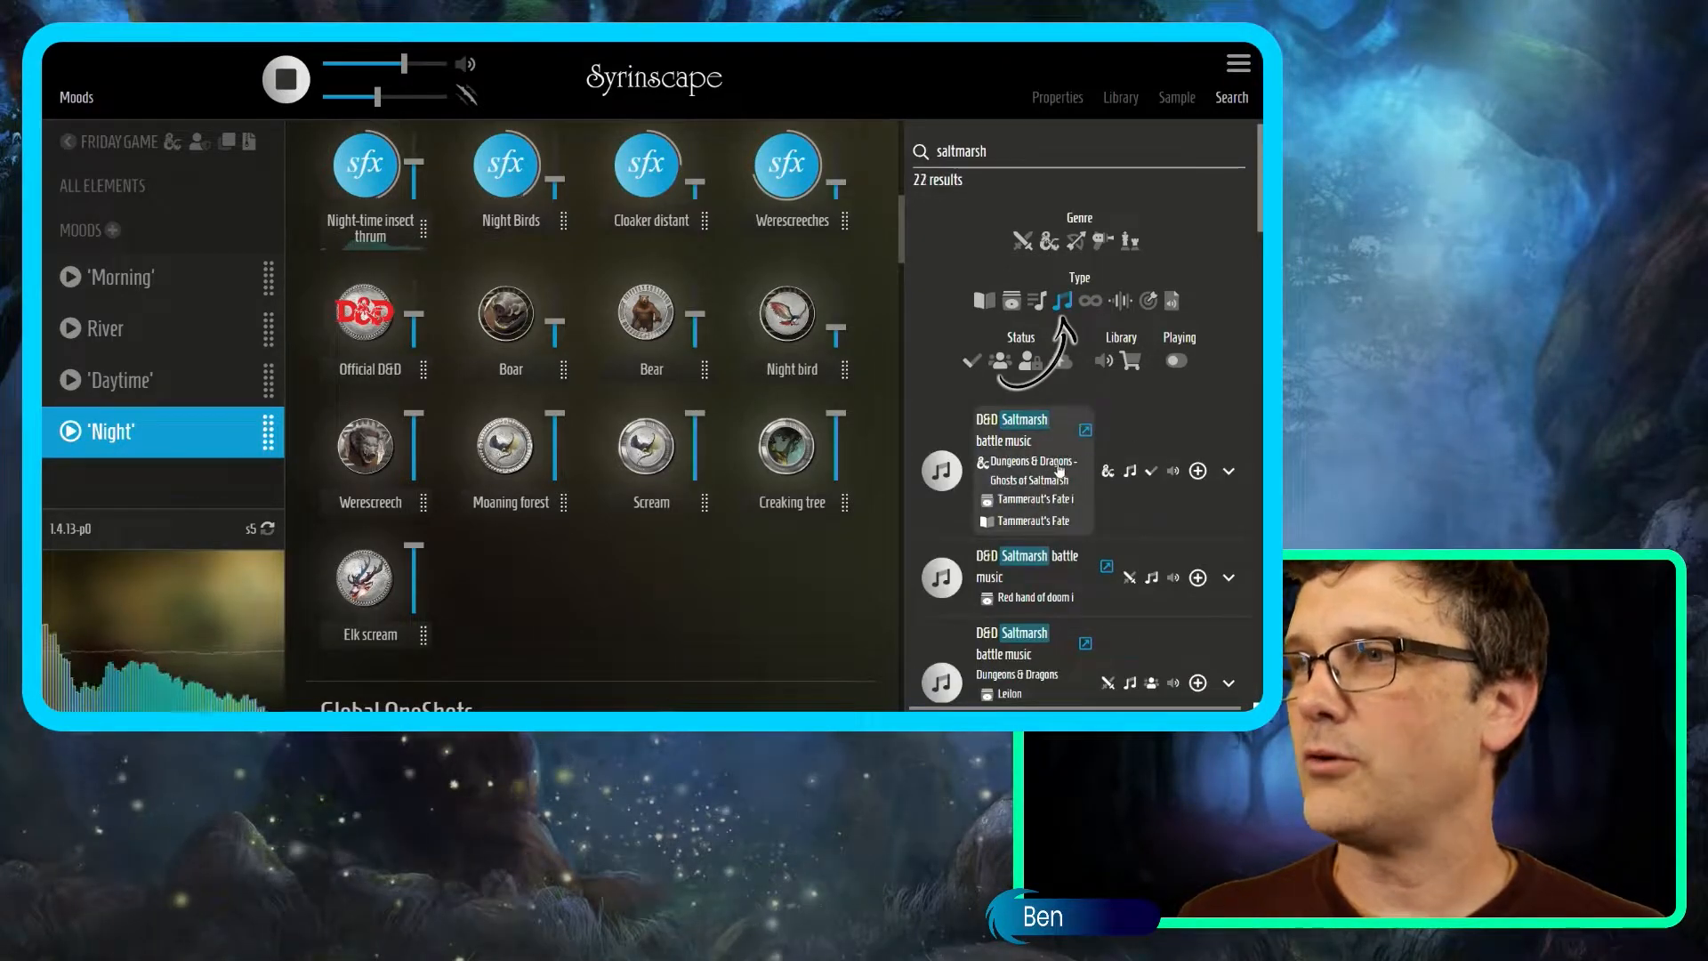
{"action": "scroll", "coordinate": [1067, 545], "scroll_direction": "down", "scroll_amount": 2}
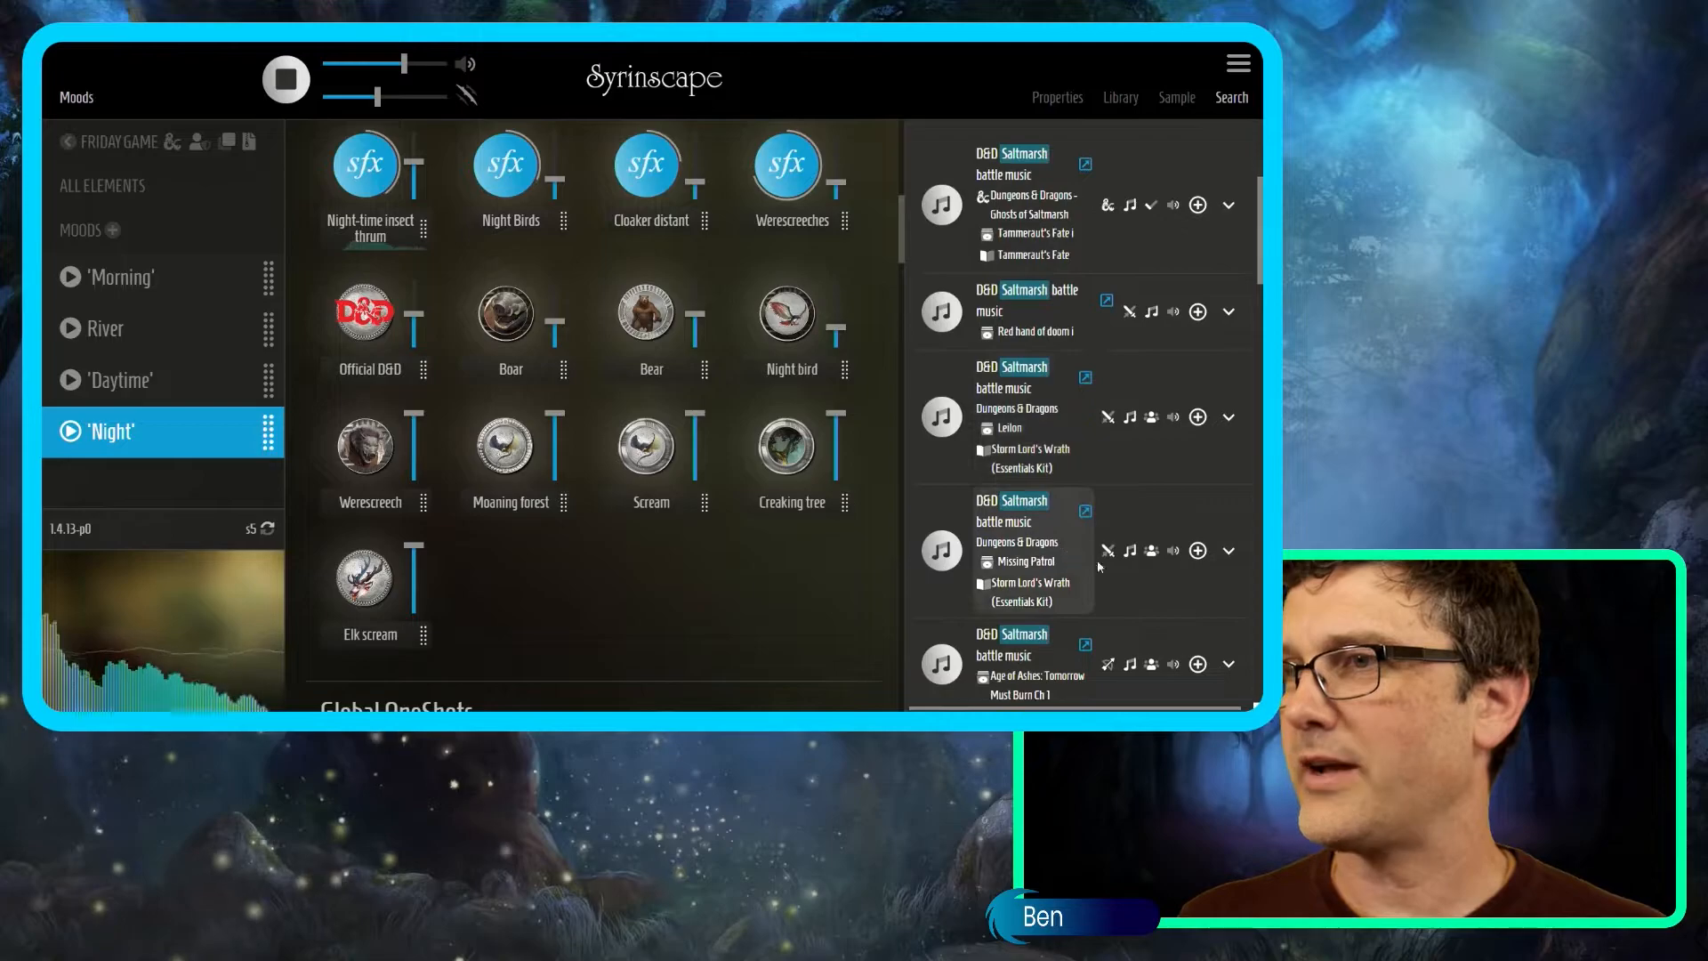
{"action": "scroll", "coordinate": [1094, 471], "scroll_direction": "up", "scroll_amount": 2}
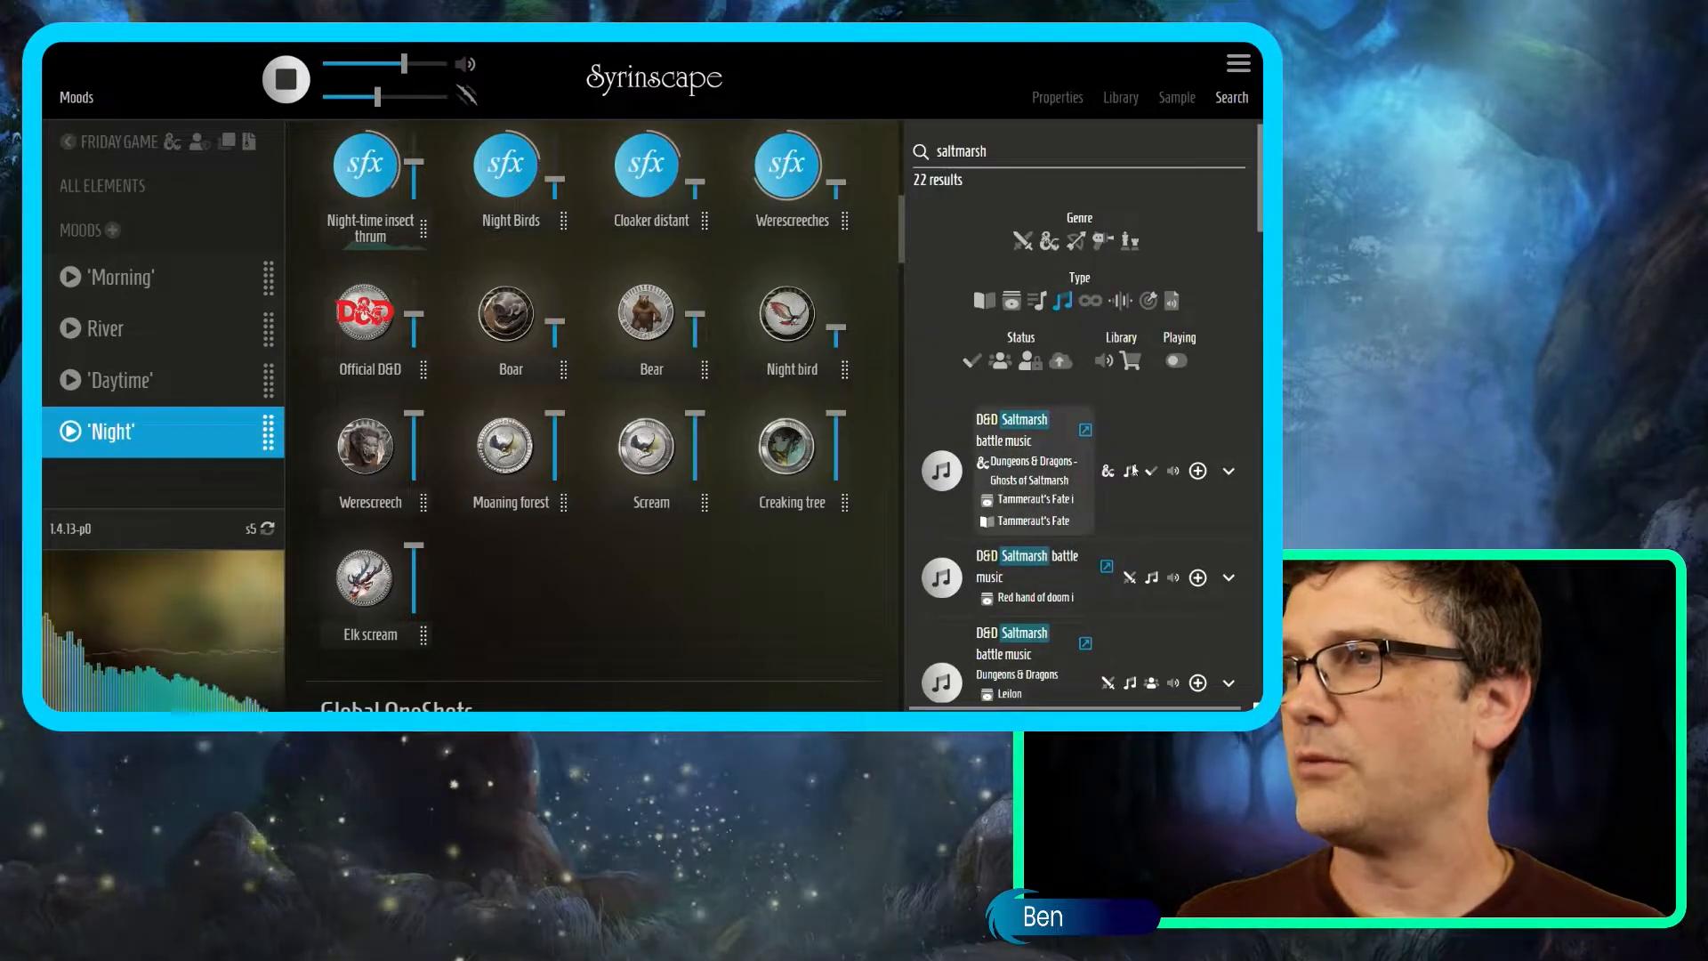
{"action": "left_click", "coordinate": [1197, 471]}
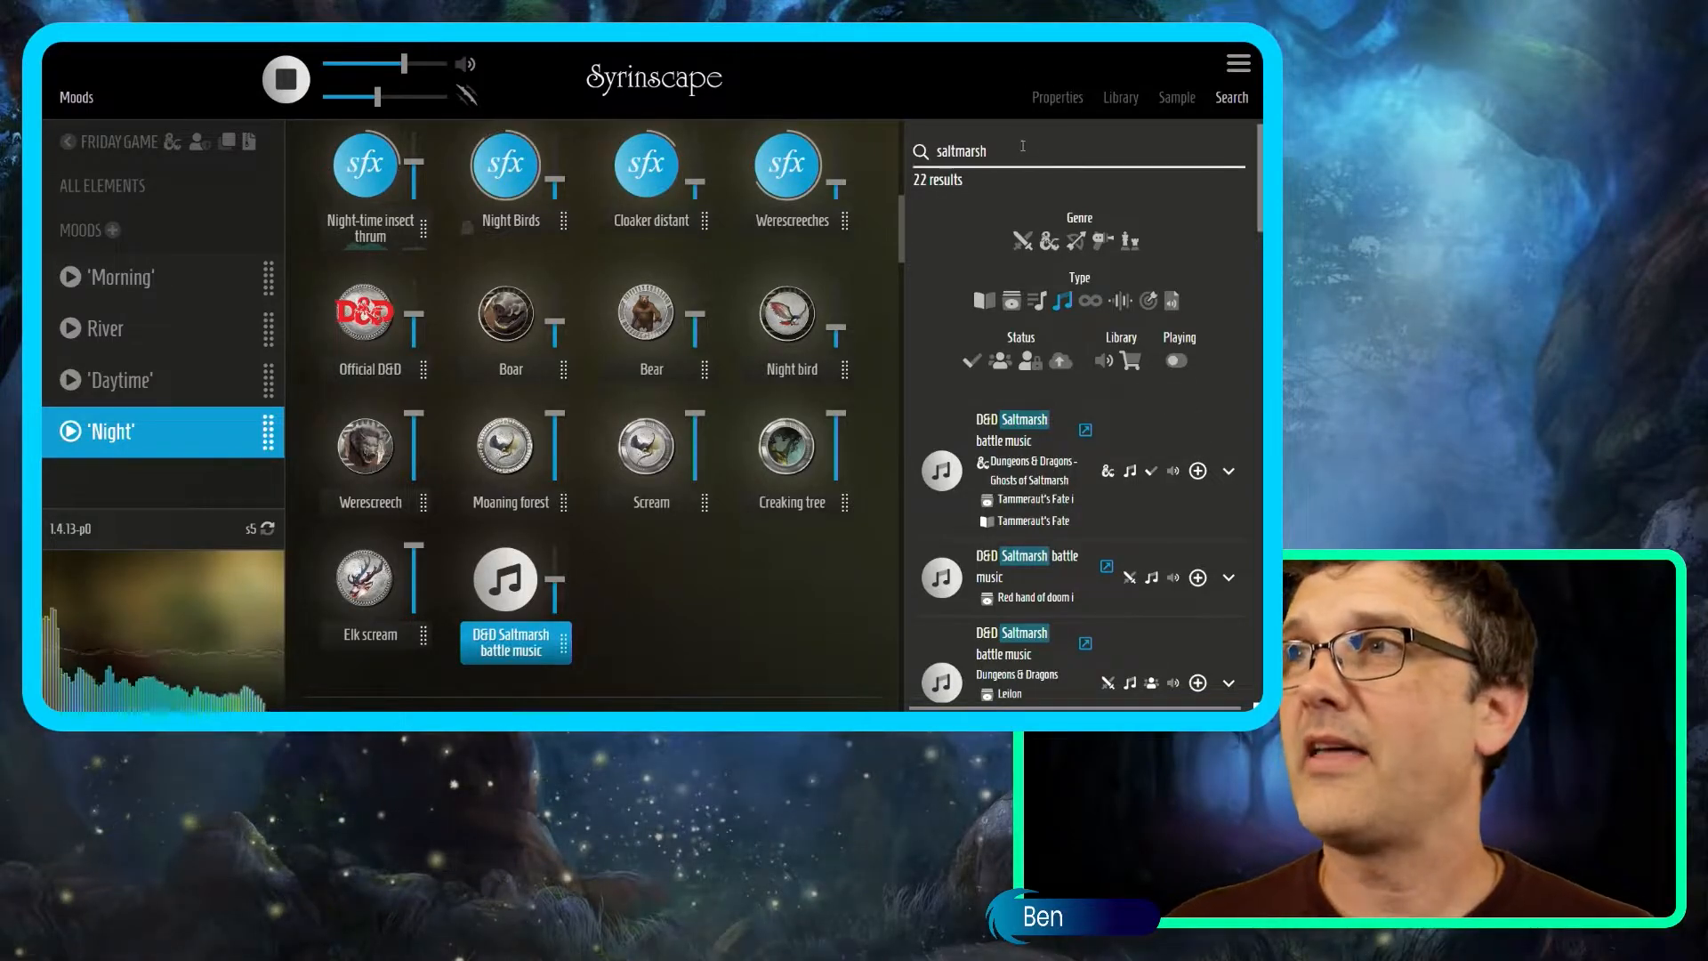
{"action": "left_click", "coordinate": [961, 151]}
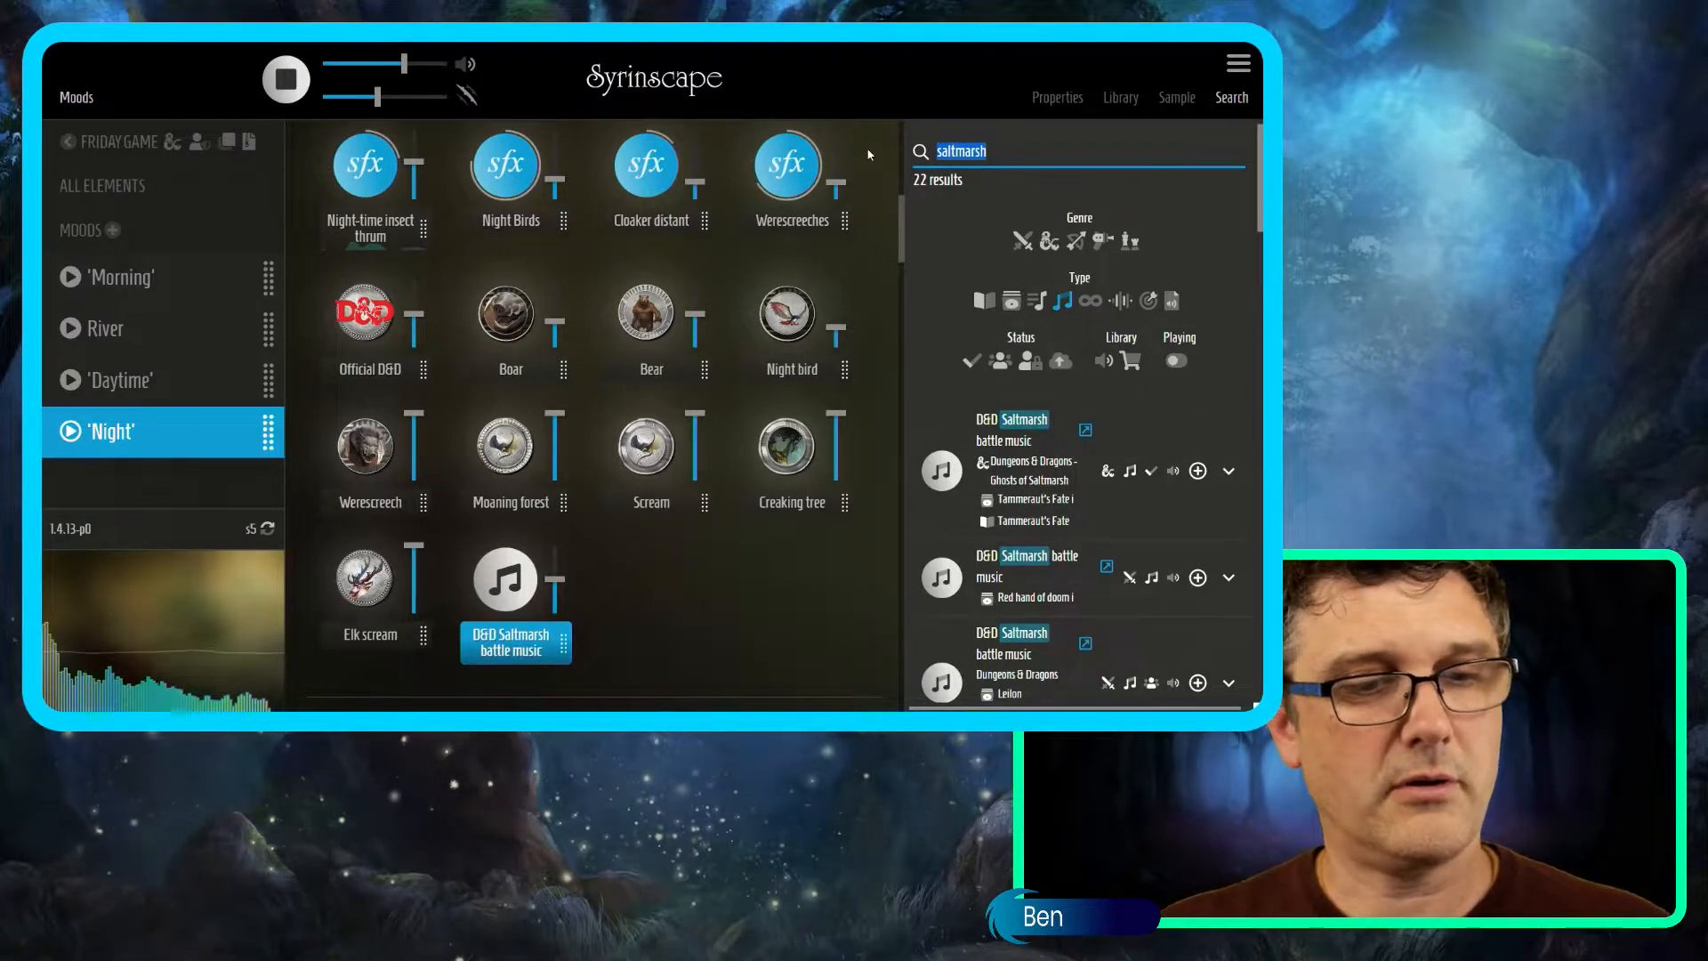
Add Avernus metal from an 'avernus' search, then the Sci-Fi Battle music track.
{"action": "type", "text": "avernus"}
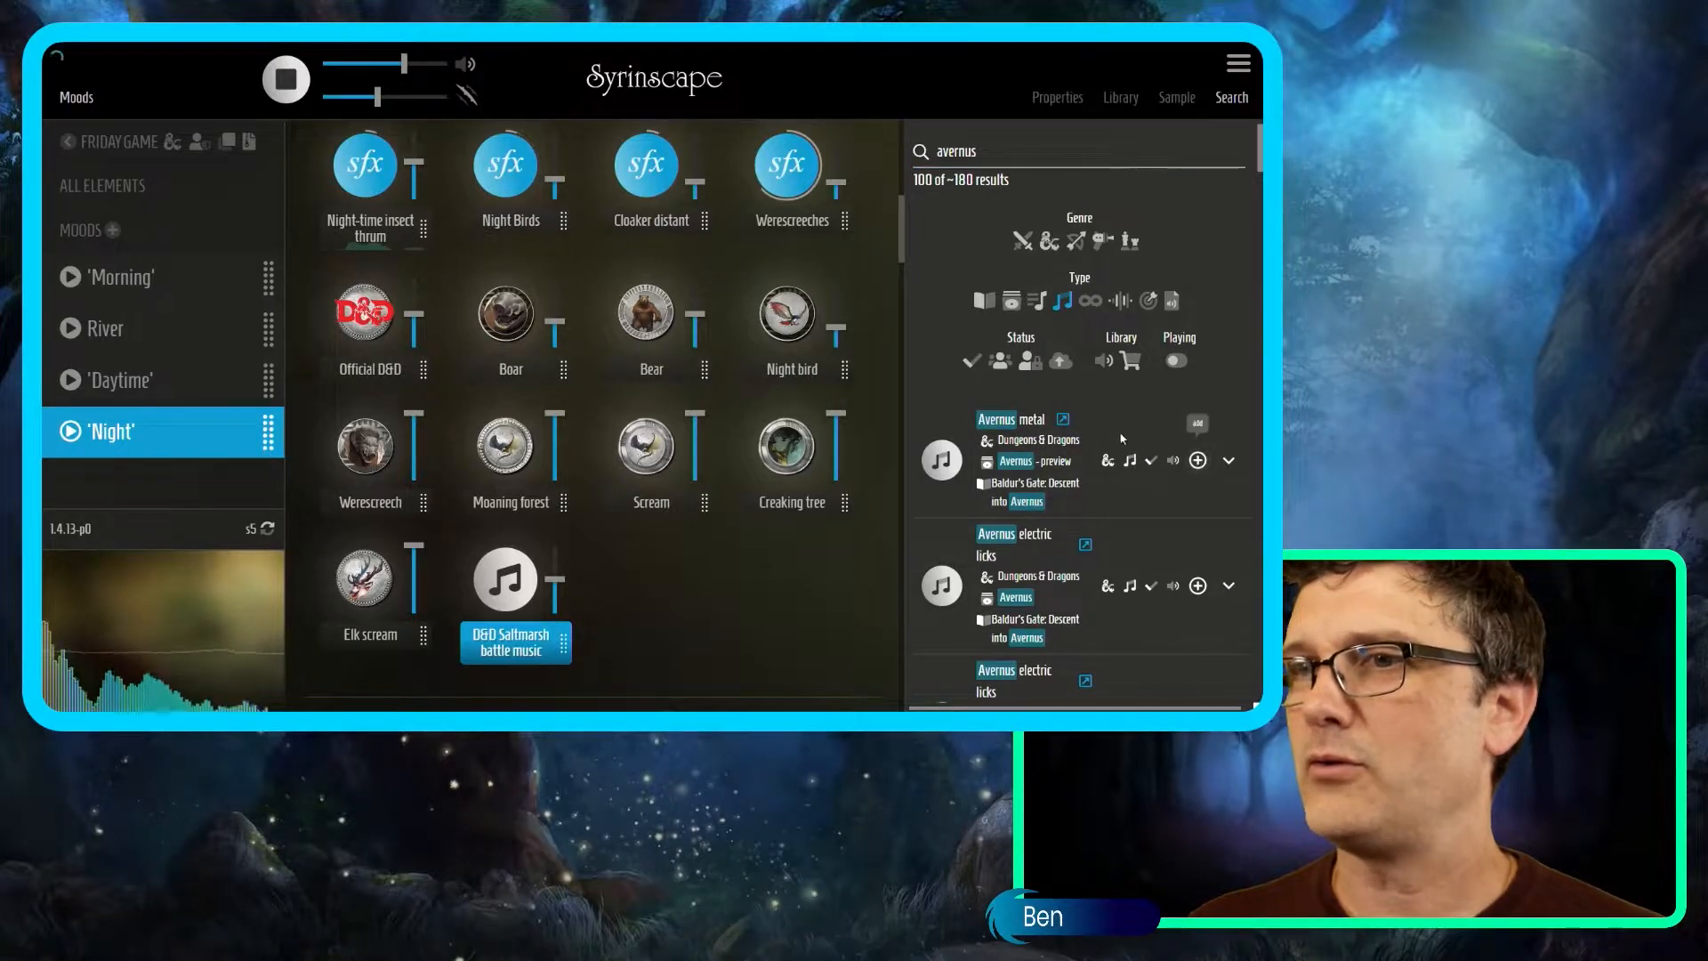
{"action": "left_click", "coordinate": [1101, 240]}
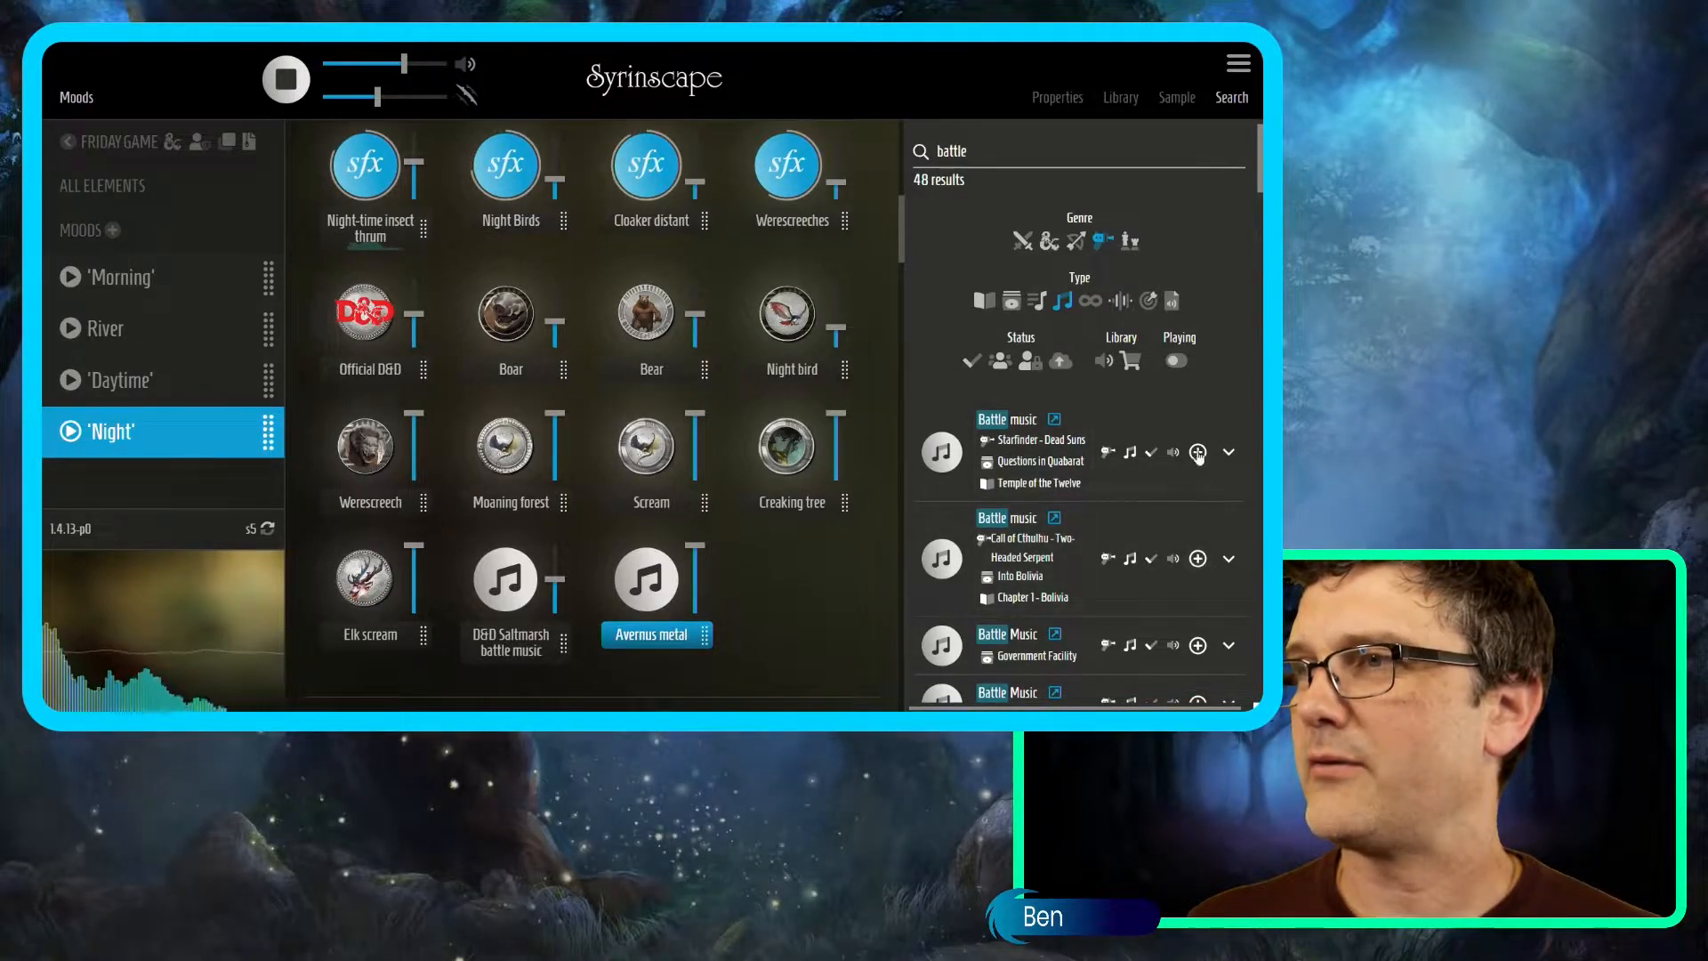
{"action": "left_click", "coordinate": [1198, 560]}
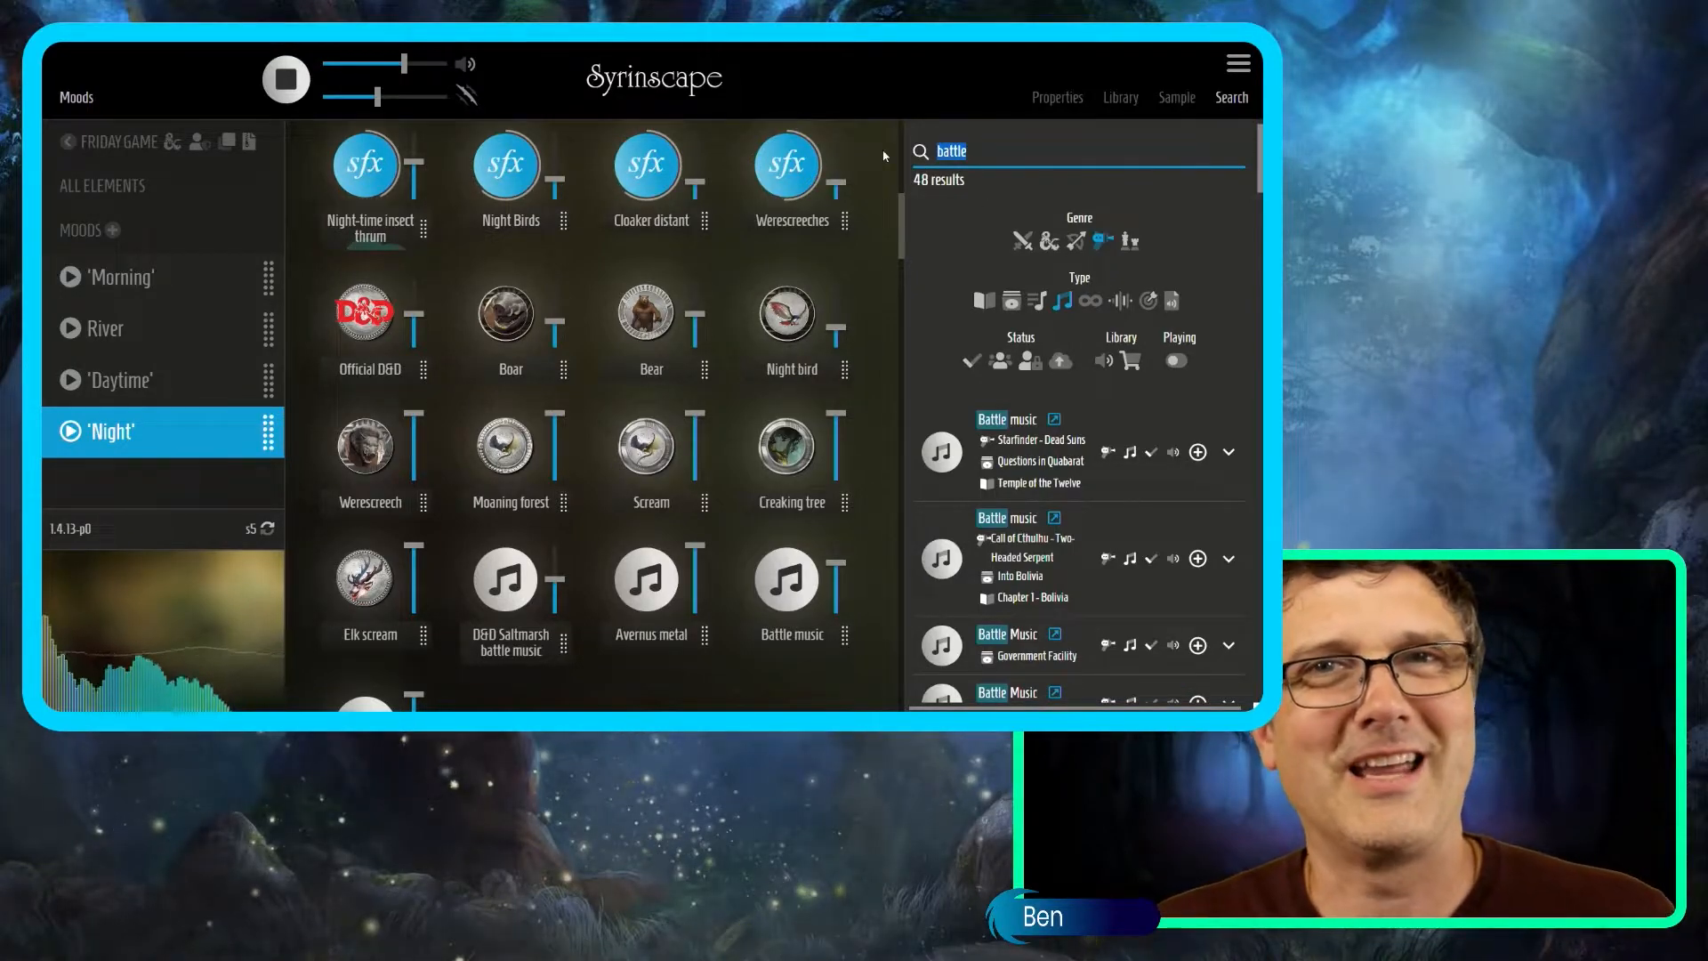
Filter the swamp search to moods and add the Dank swamp mood to the soundset.
{"action": "type", "text": "swamp"}
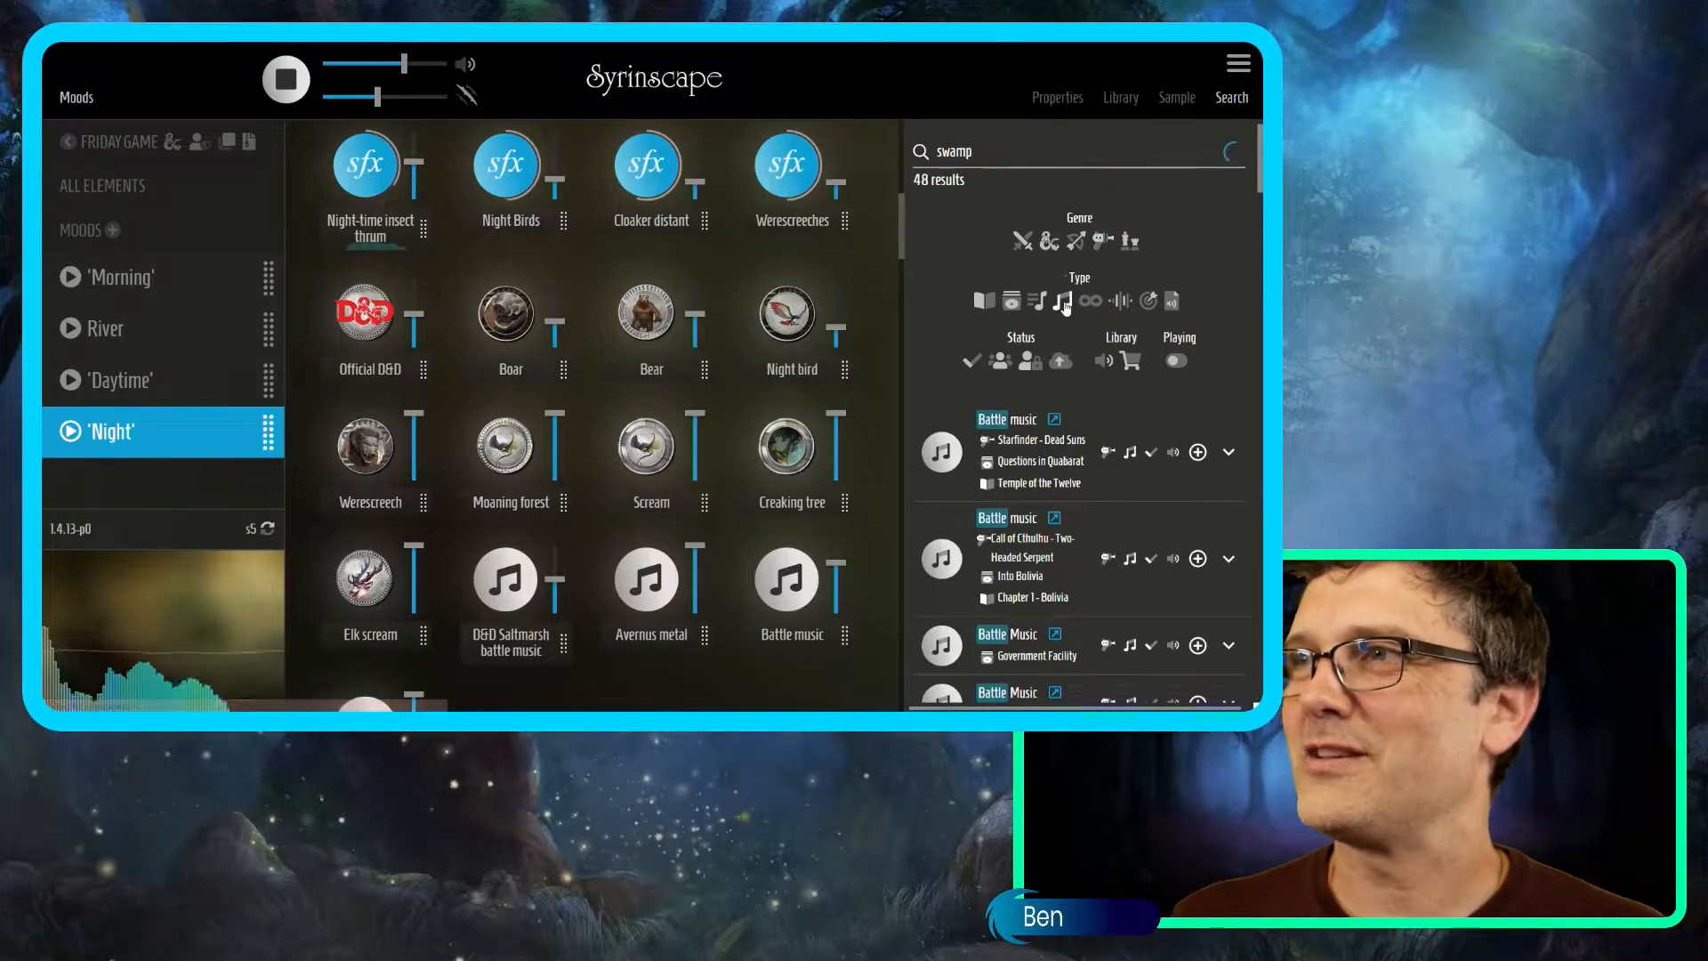
{"action": "left_click", "coordinate": [1012, 301]}
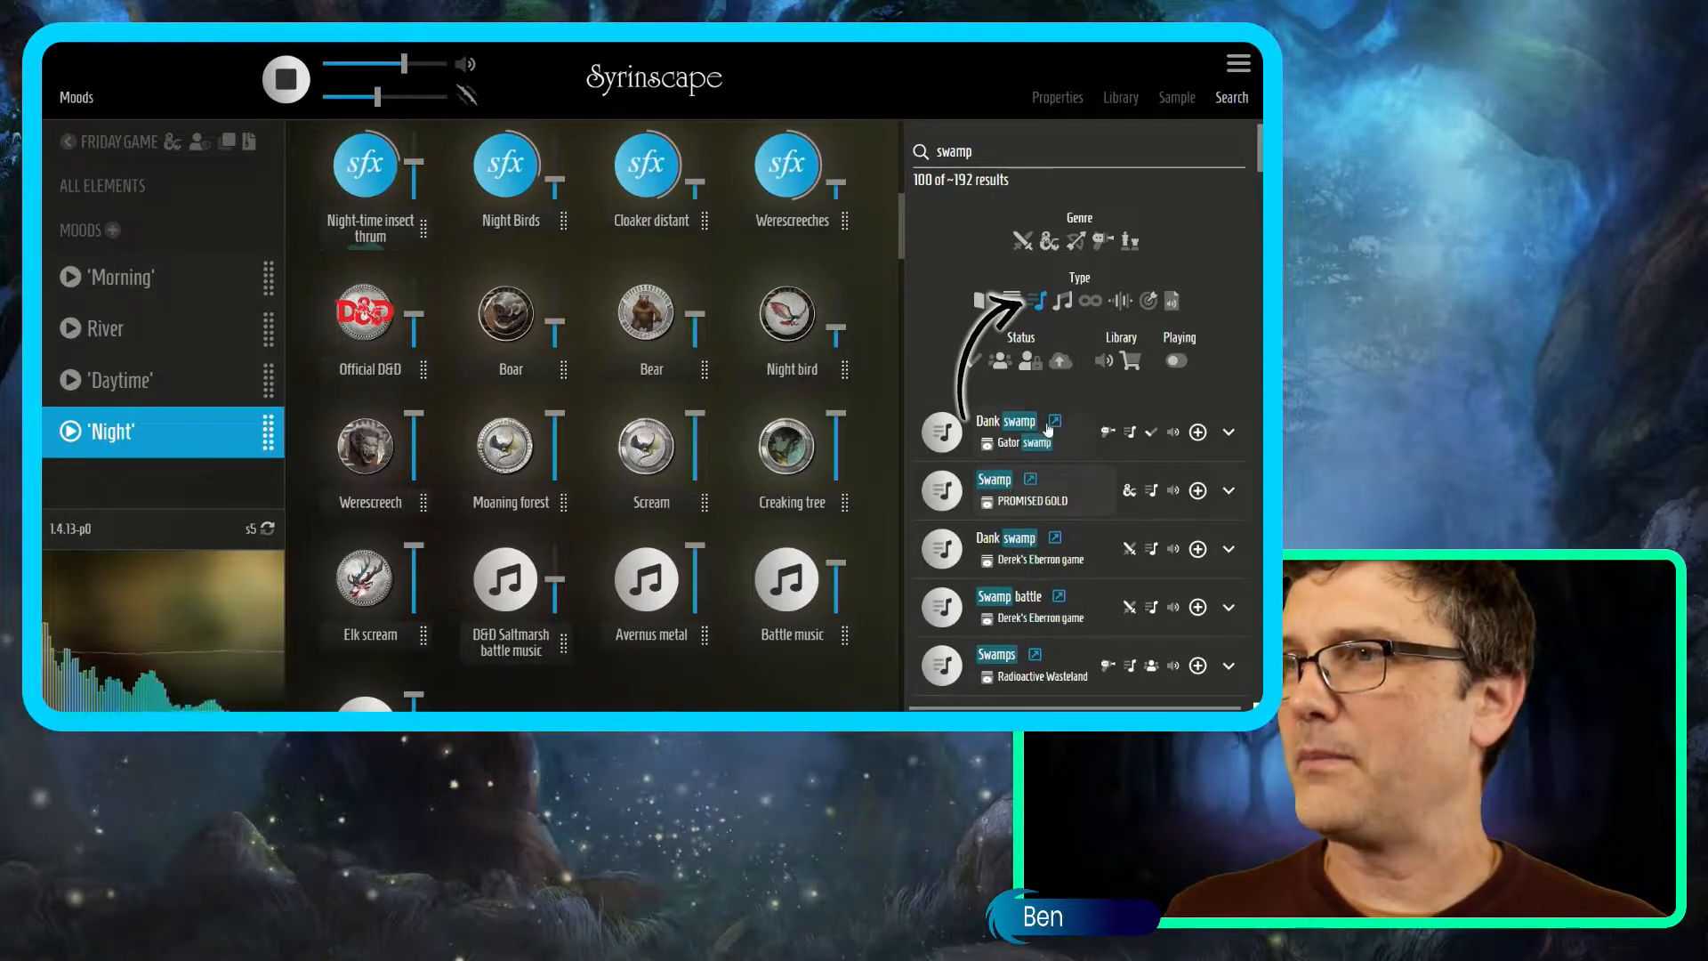
{"action": "left_click", "coordinate": [1198, 432]}
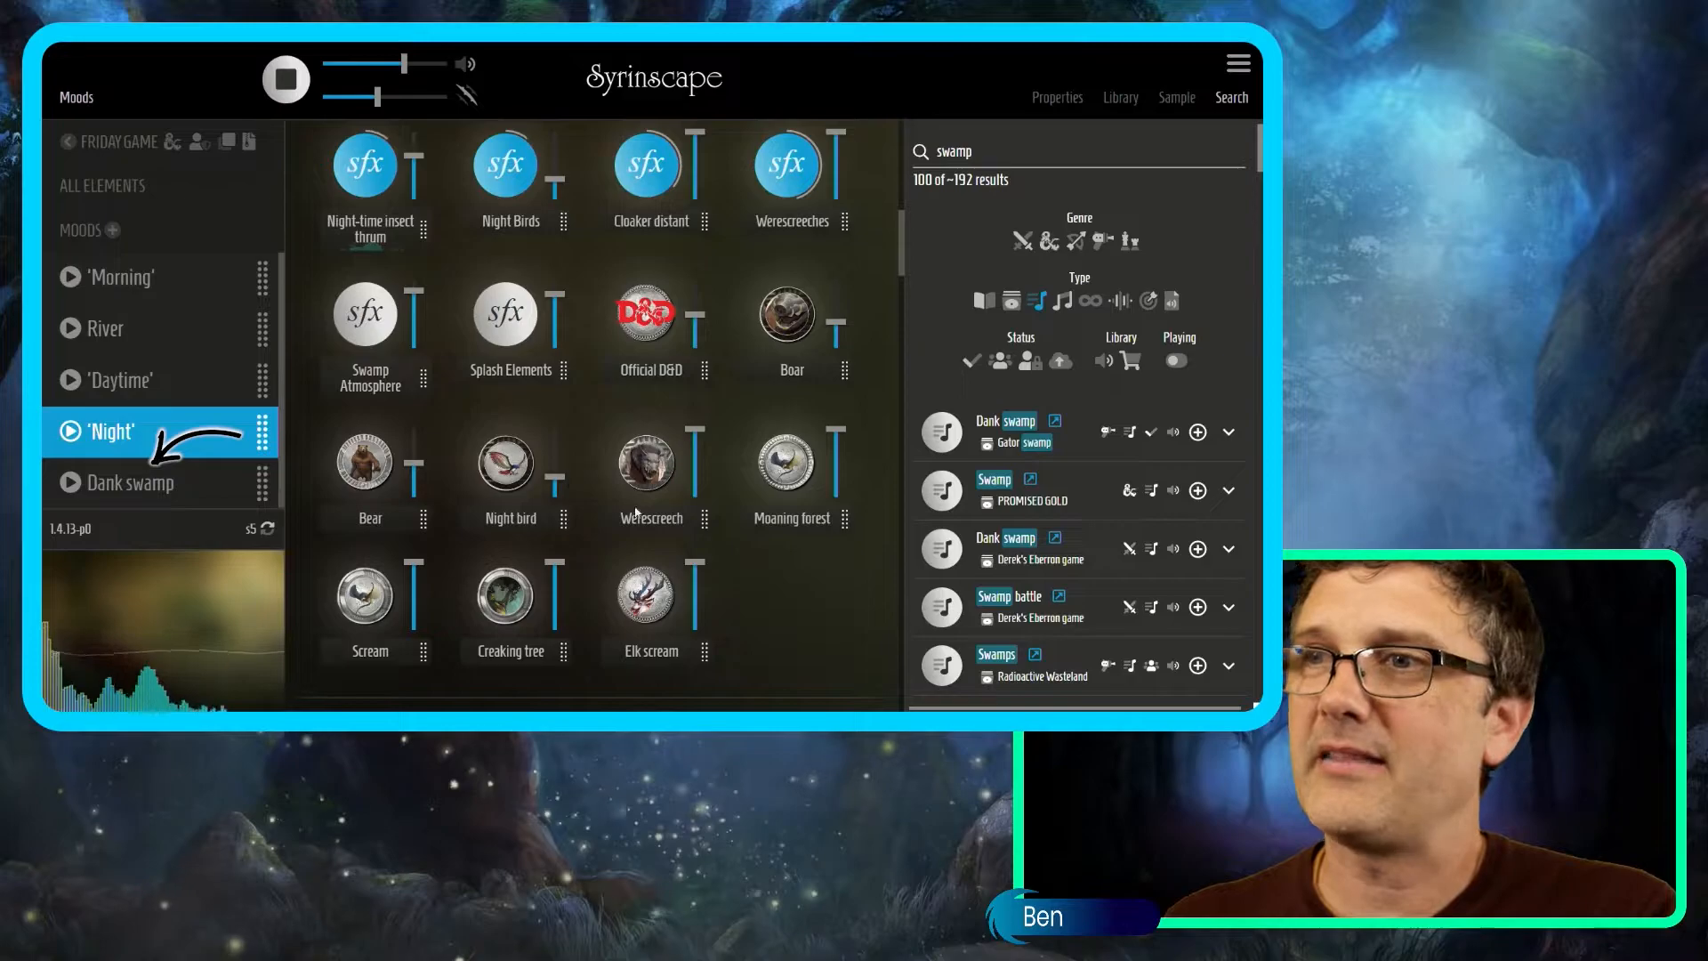
{"action": "scroll", "coordinate": [352, 425], "scroll_direction": "up", "scroll_amount": 1}
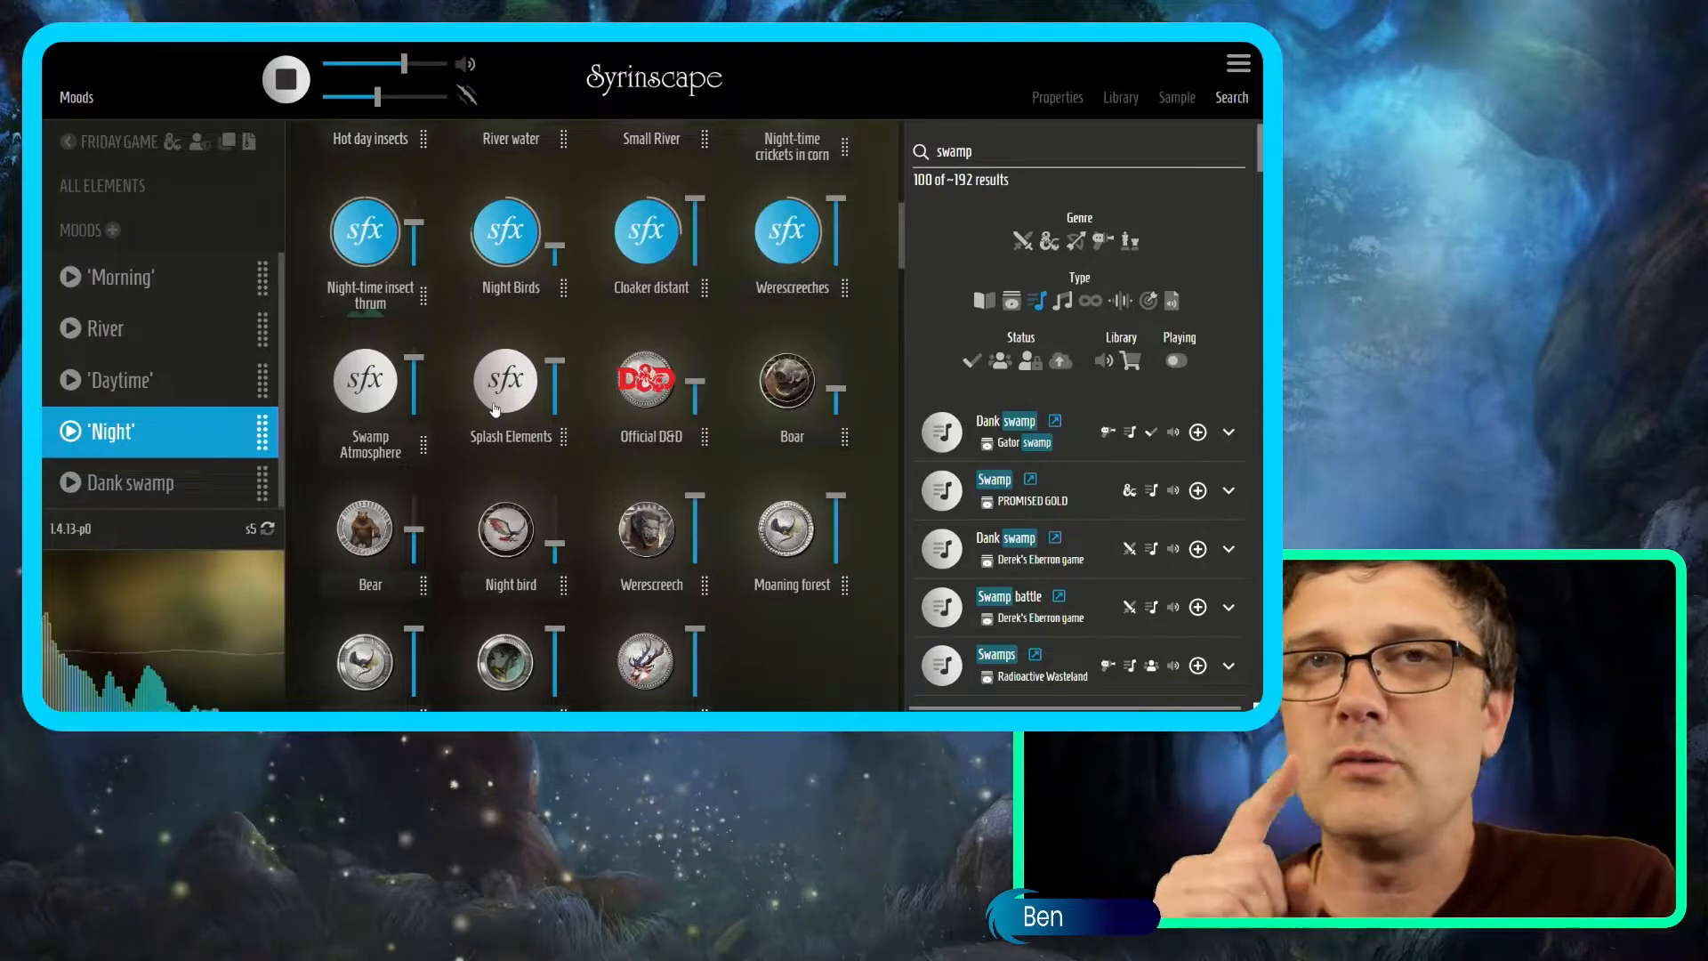
{"action": "left_click", "coordinate": [1043, 148]}
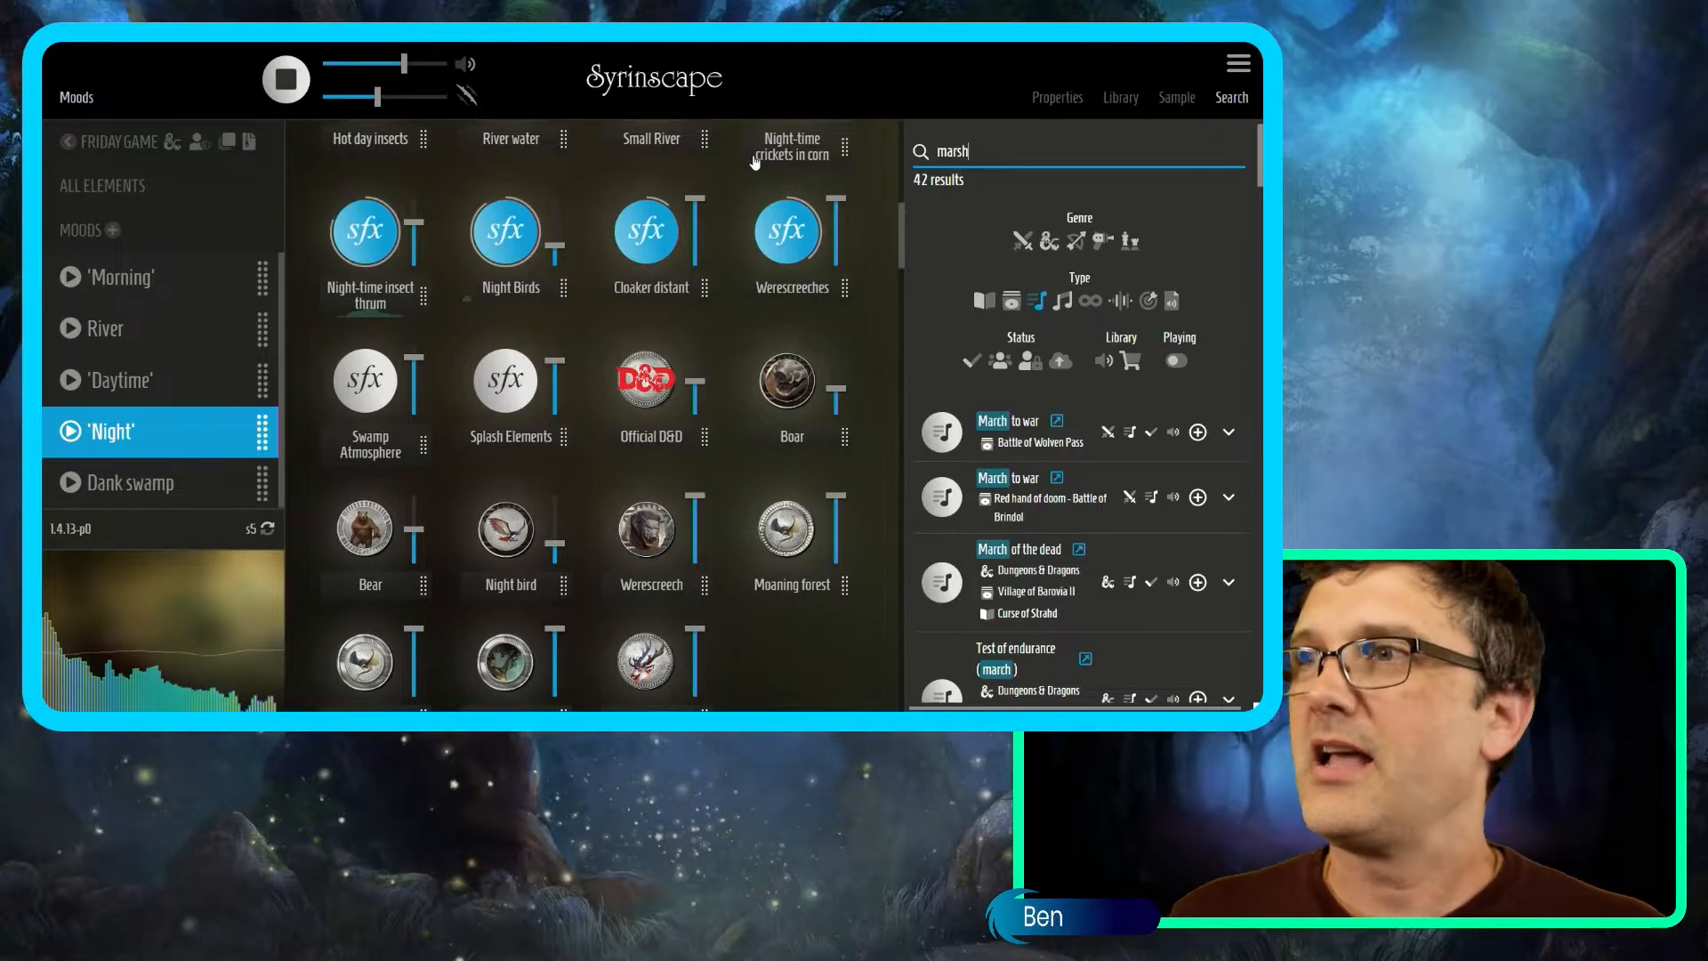
Search the exact phrase "marsh", add the In the Swamp mood, and start it playing.
{"action": "type", "text": "\""}
{"action": "left_click", "coordinate": [939, 151]}
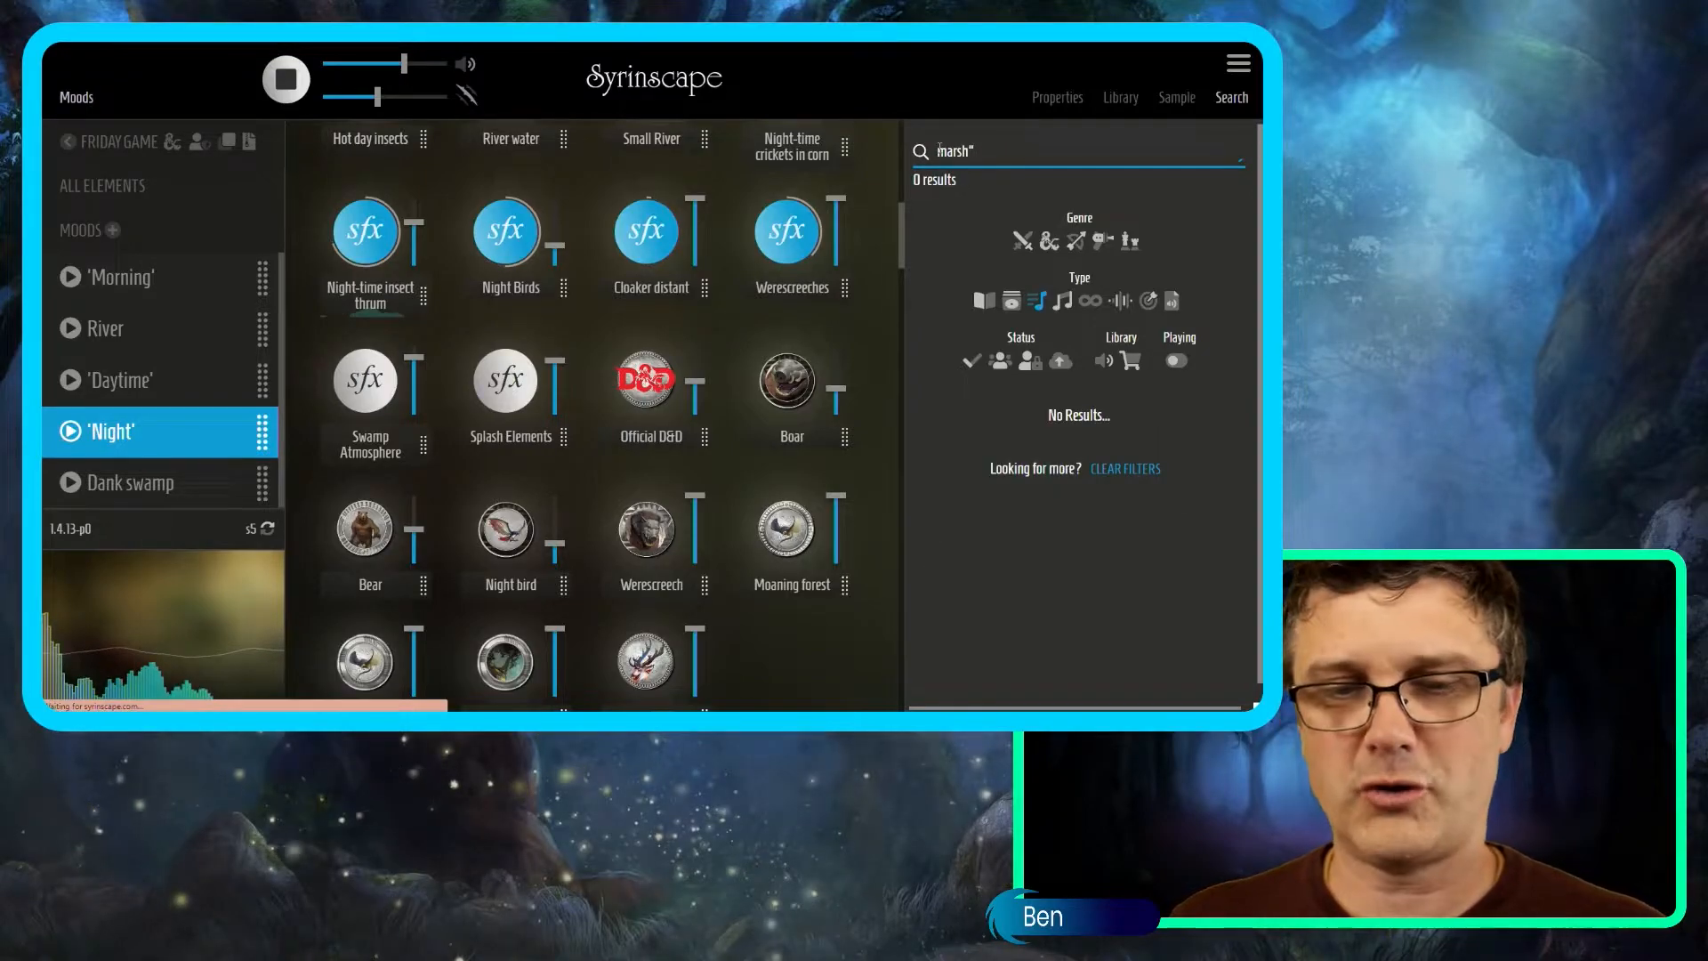
{"action": "type", "text": "\""}
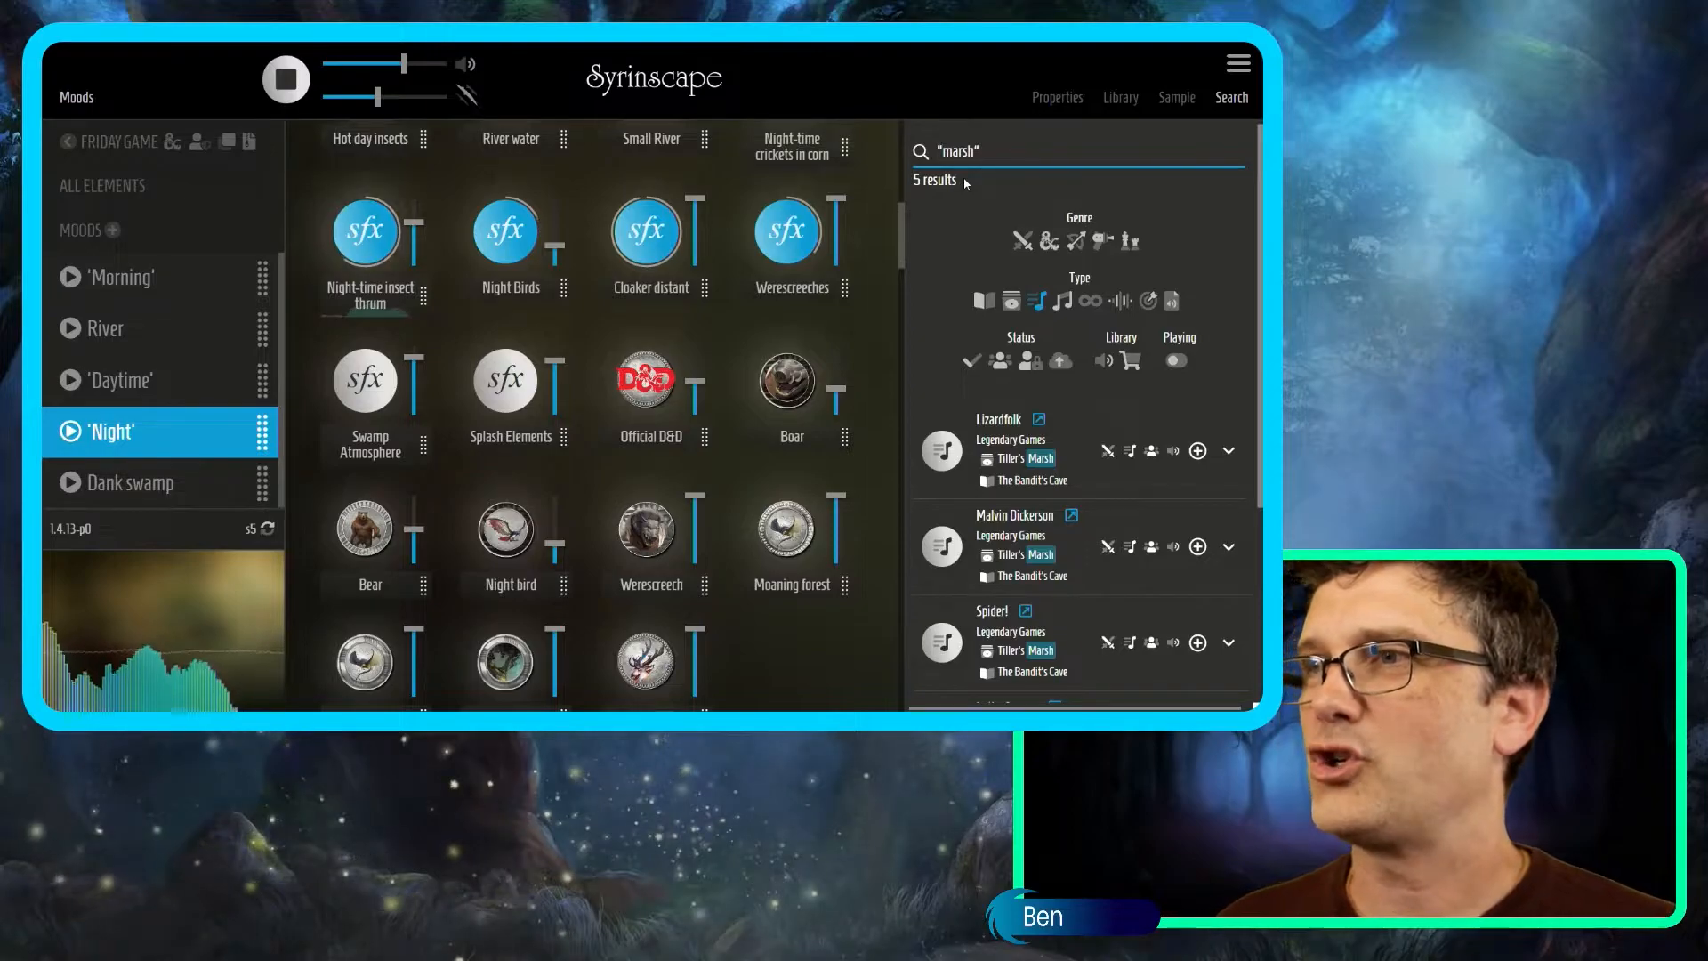
{"action": "scroll", "coordinate": [1102, 524], "scroll_direction": "down", "scroll_amount": 1}
{"action": "scroll", "coordinate": [1103, 533], "scroll_direction": "down", "scroll_amount": 2}
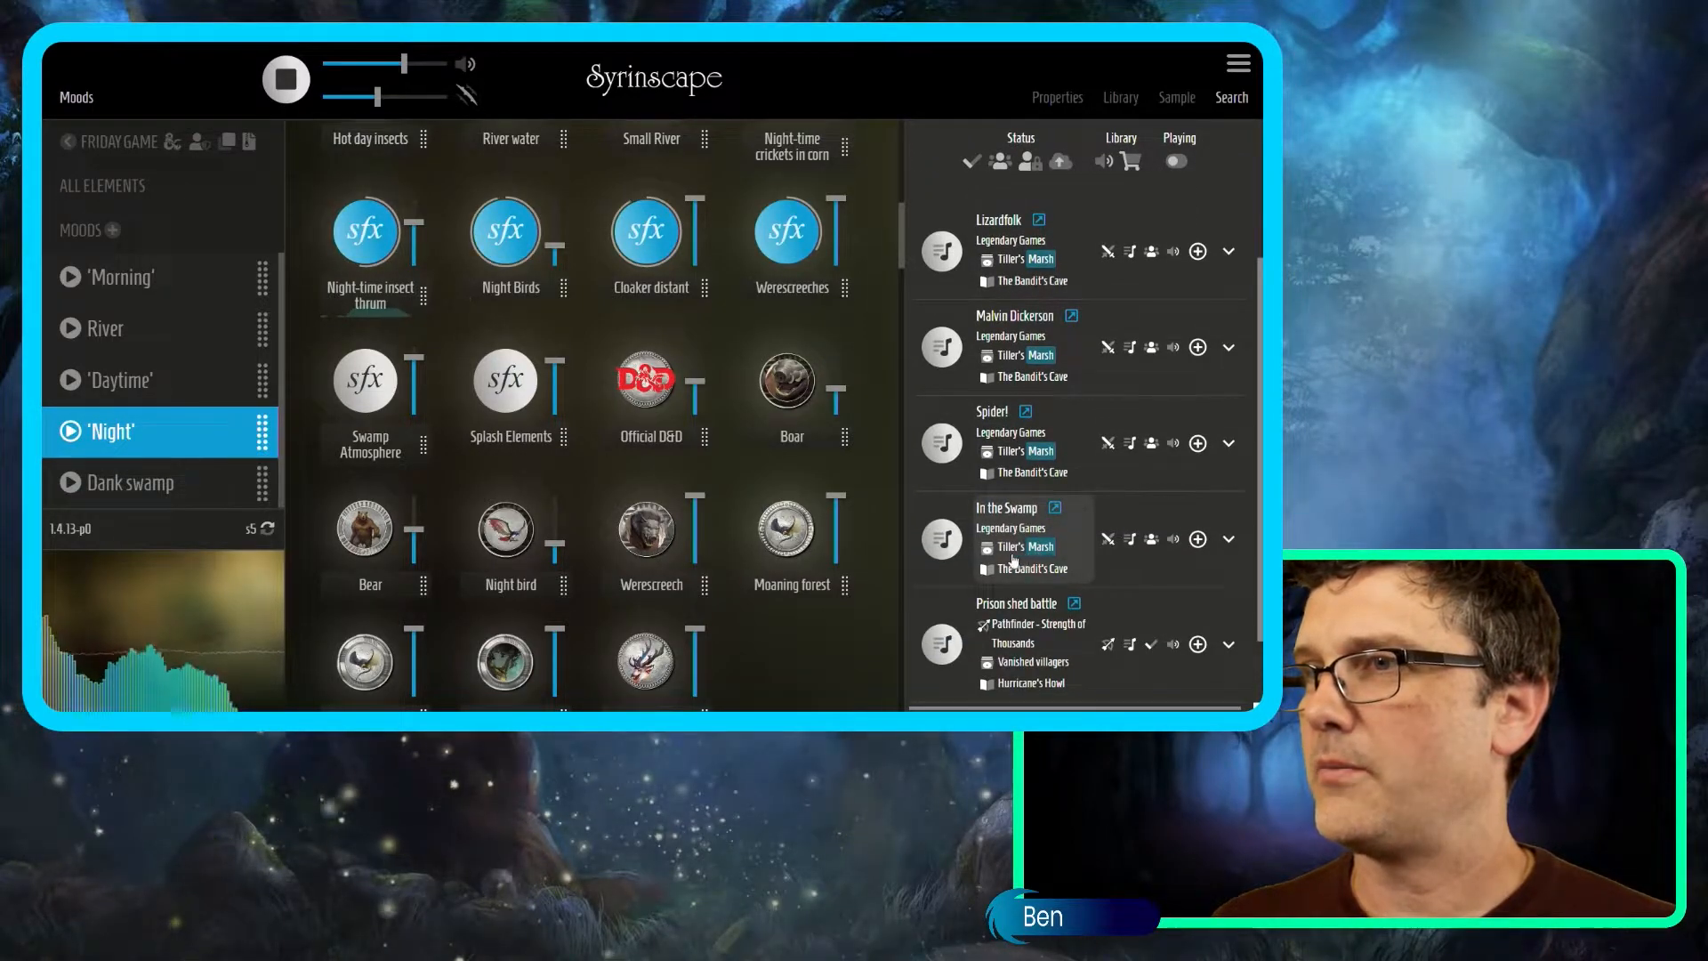
{"action": "left_click", "coordinate": [241, 382]}
{"action": "scroll", "coordinate": [230, 410], "scroll_direction": "down", "scroll_amount": 1}
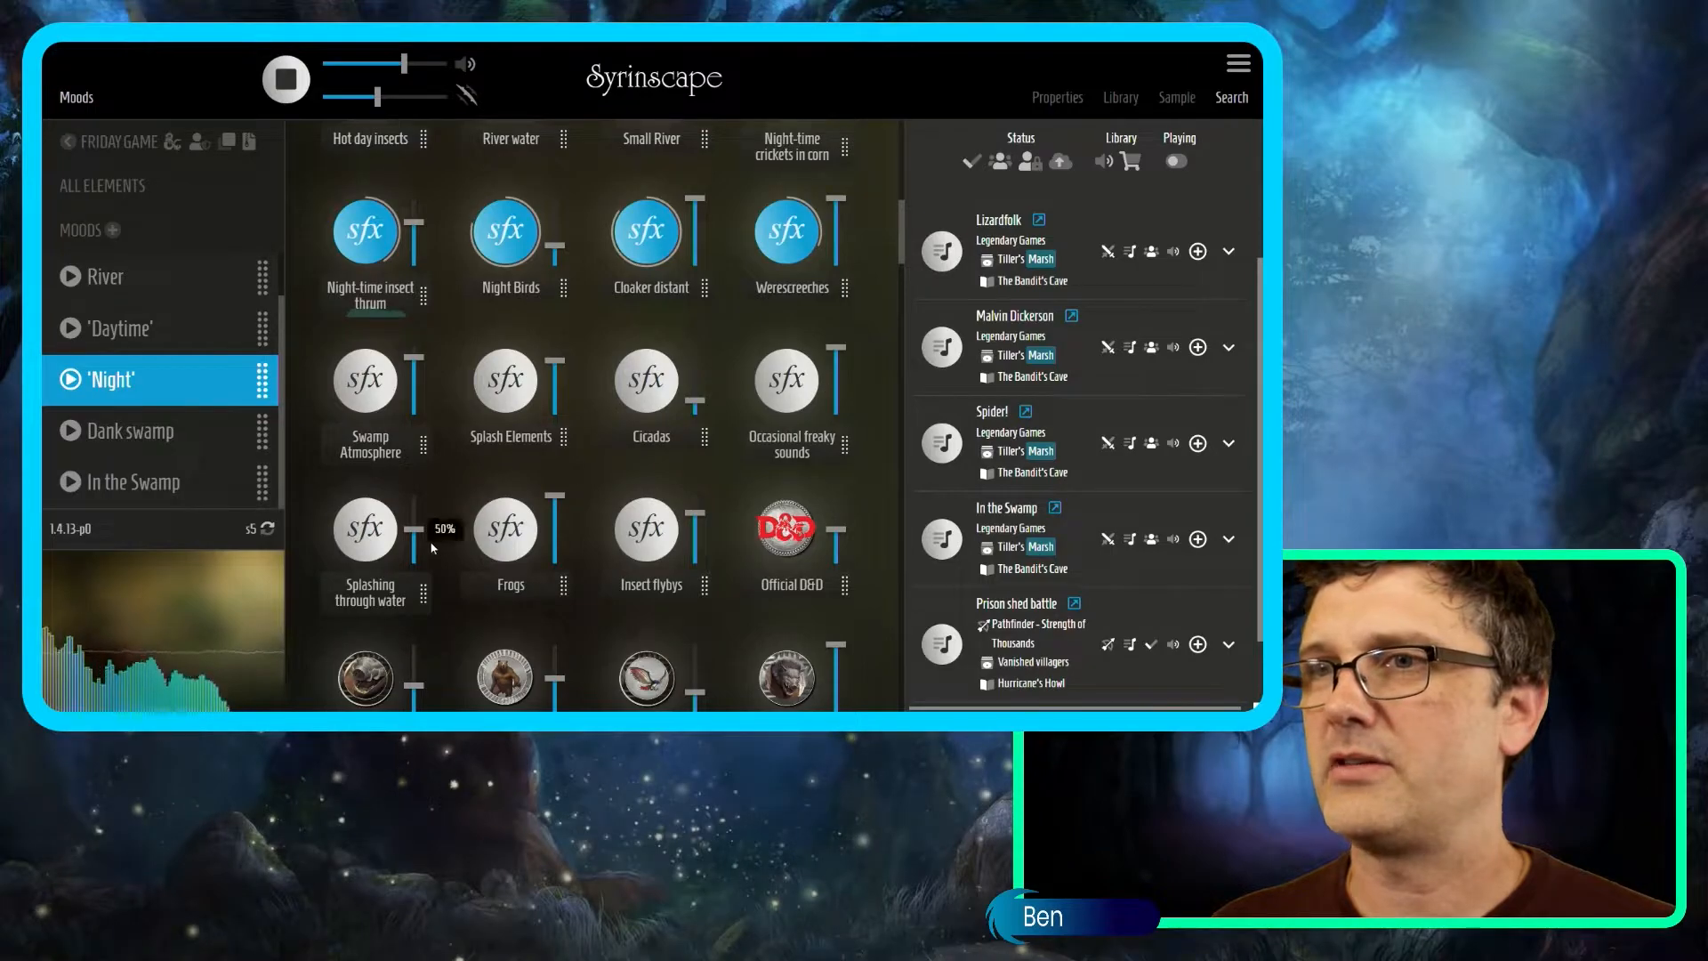
{"action": "left_click", "coordinate": [70, 483]}
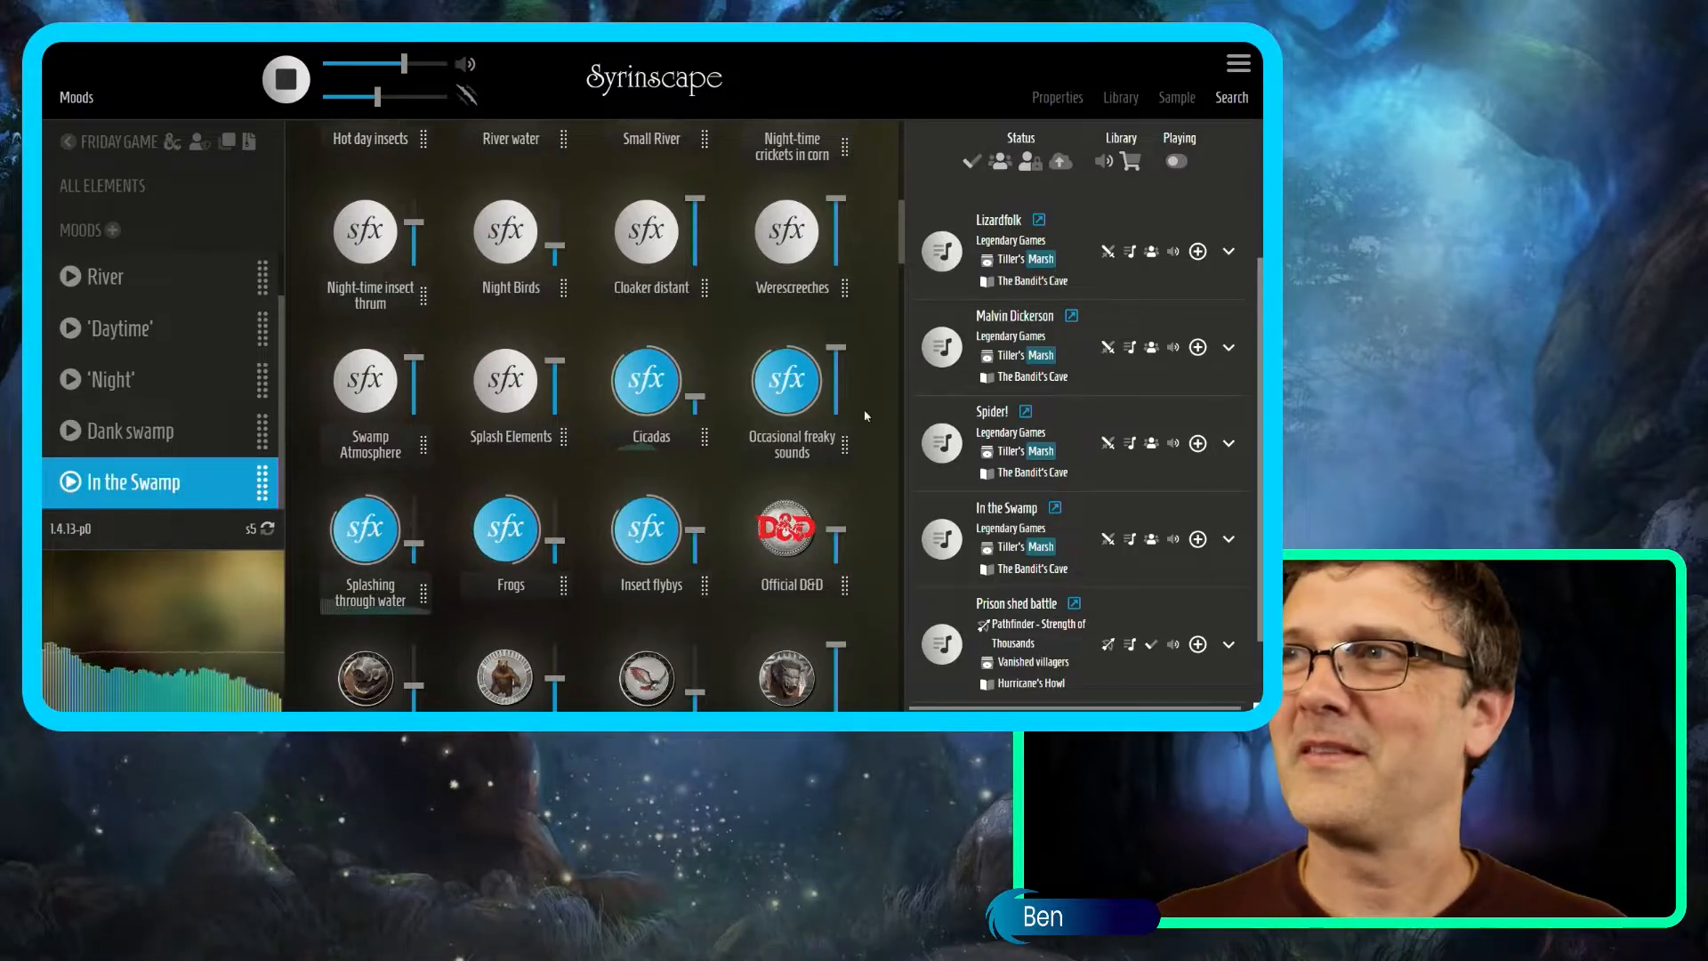
{"action": "scroll", "coordinate": [989, 150], "scroll_direction": "up", "scroll_amount": 3}
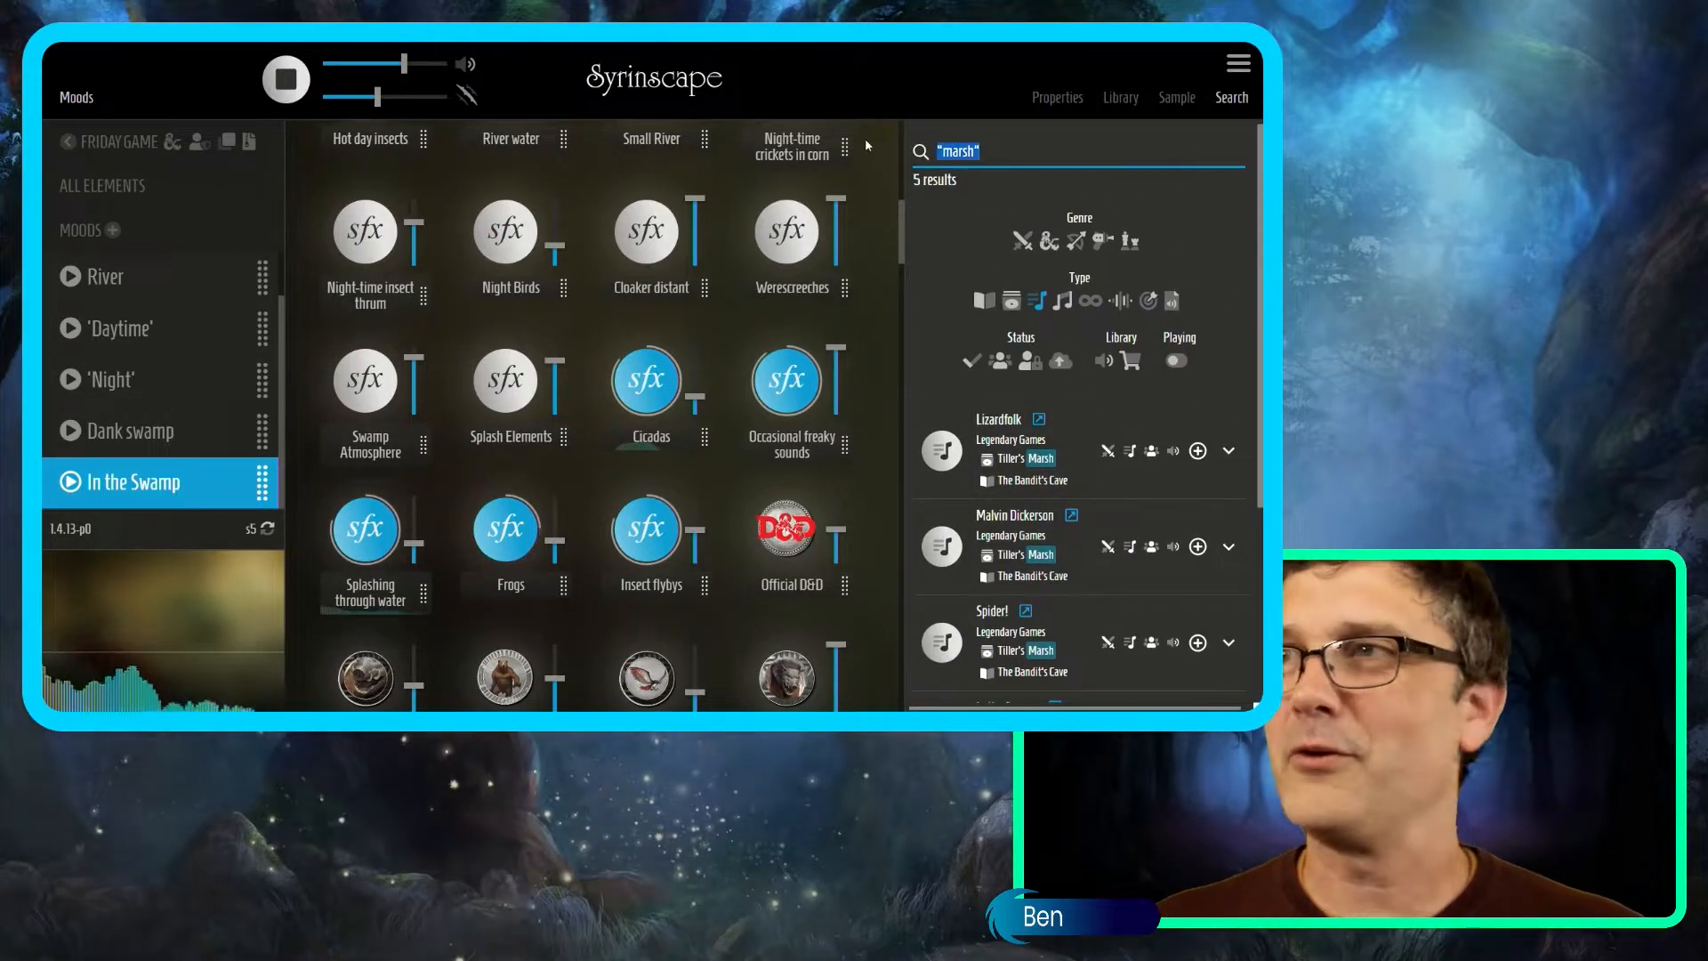
Search for 'message' and raise the one-shot volume slightly.
{"action": "key", "text": "BackSpace"}
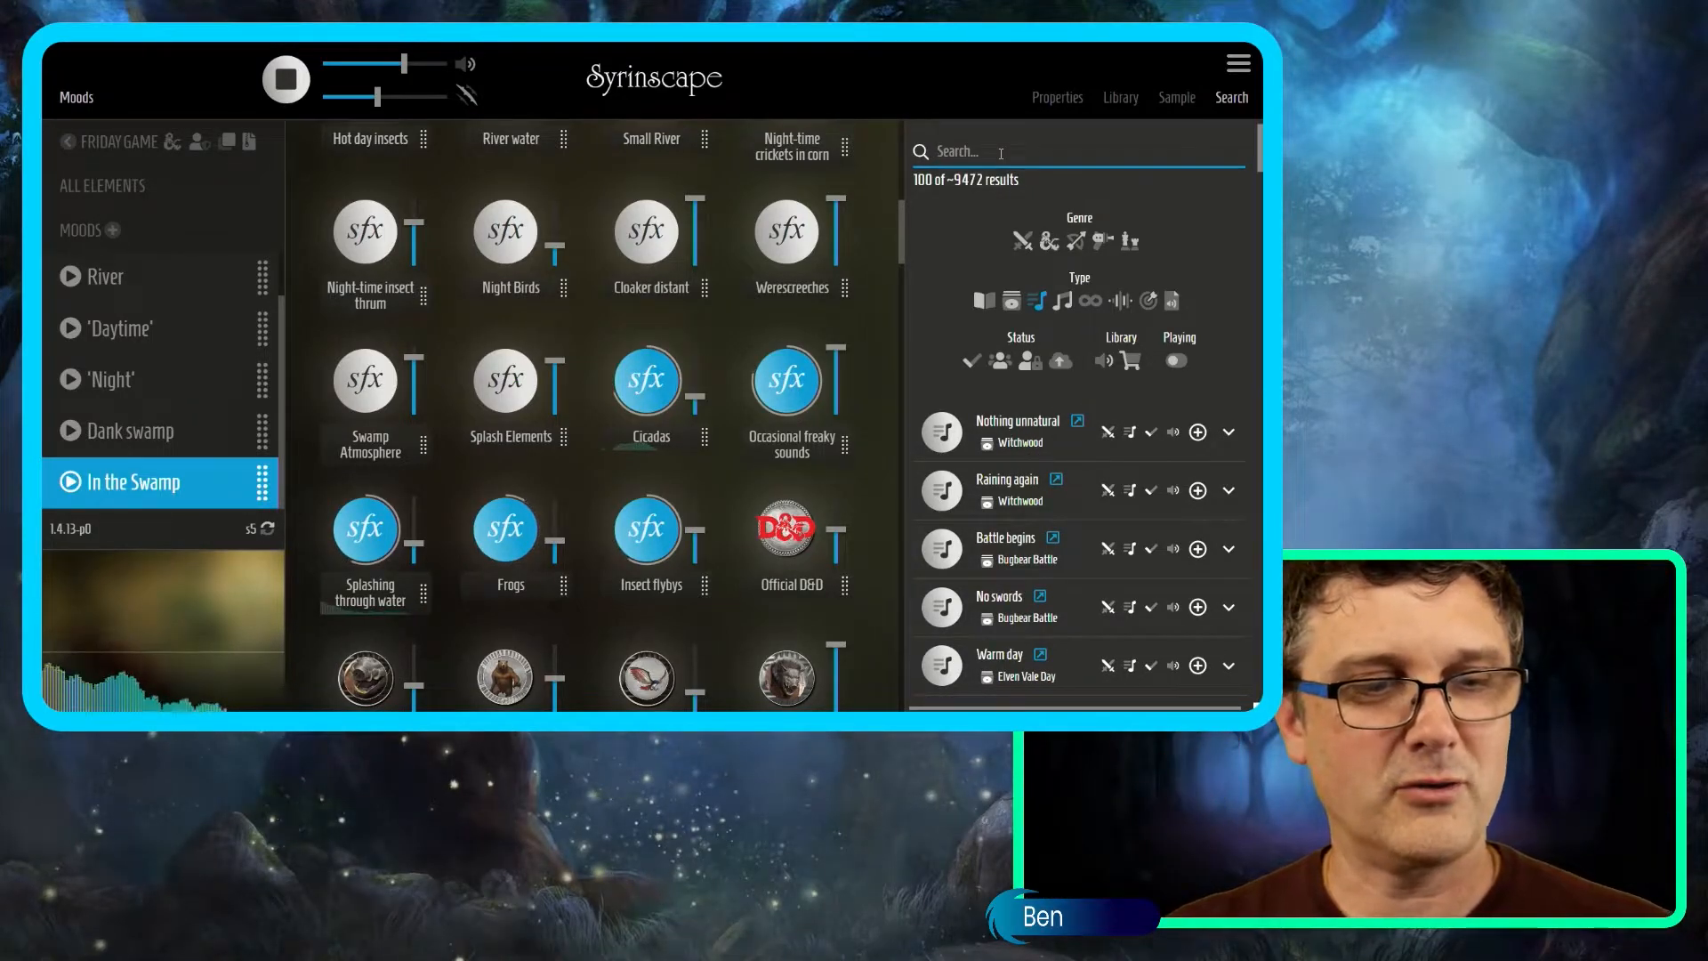
{"action": "type", "text": "ssage"}
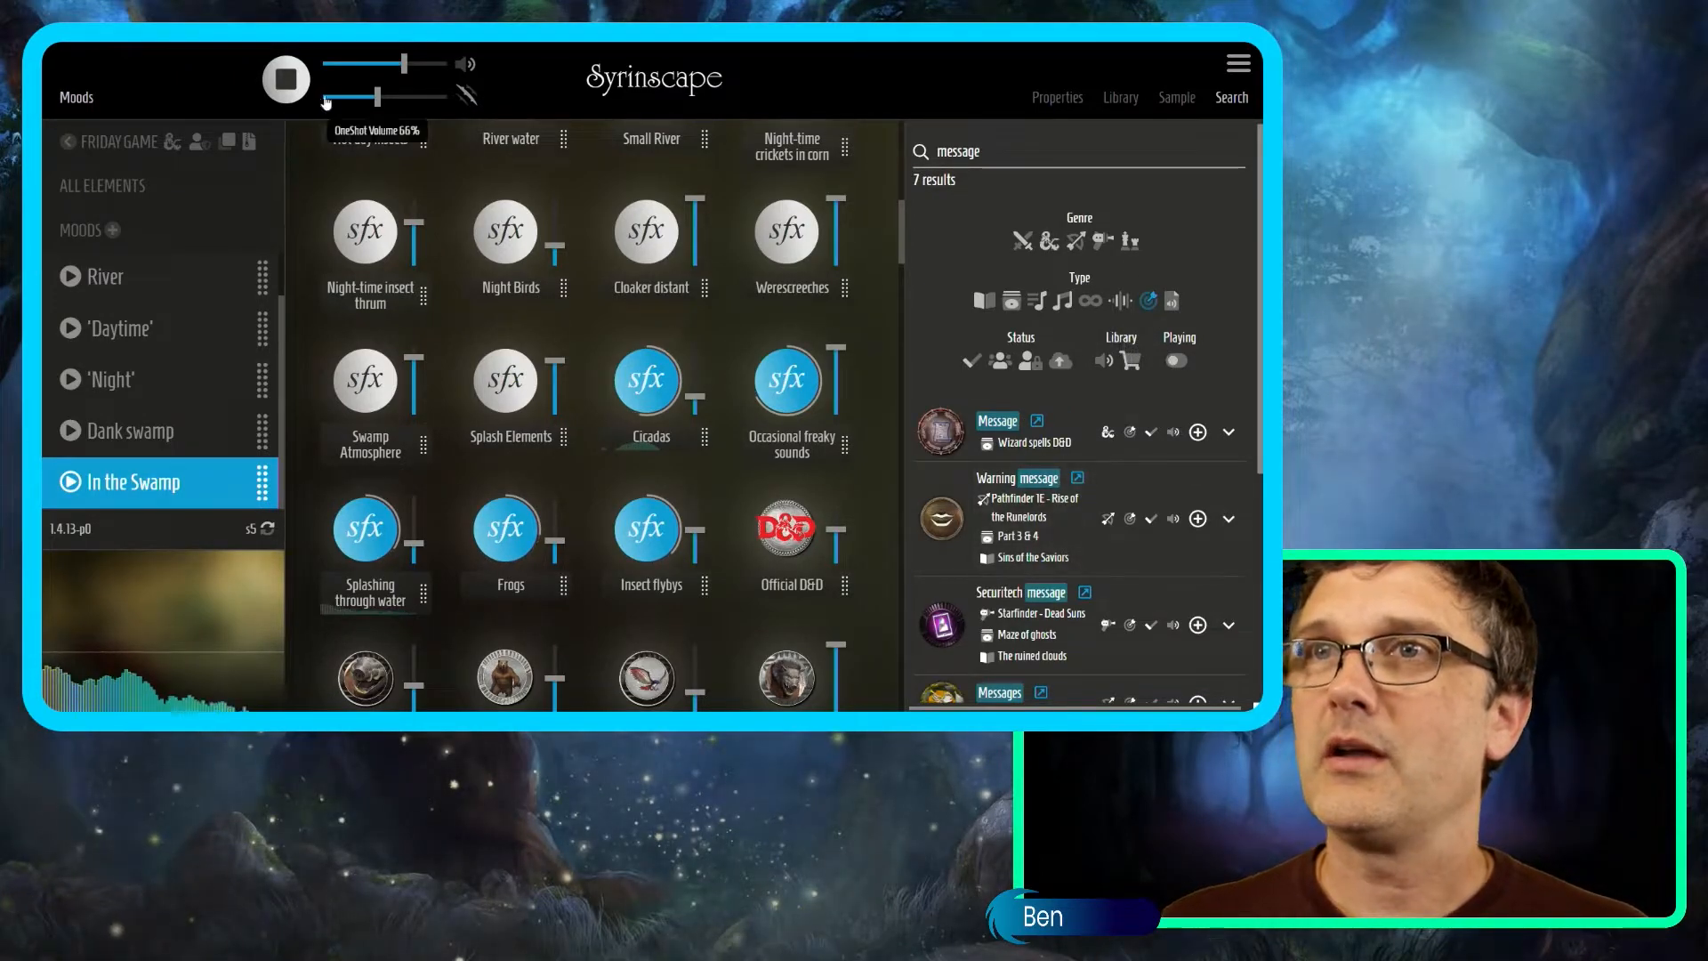
{"action": "left_click_drag", "start_coordinate": [377, 98], "coordinate": [387, 98]}
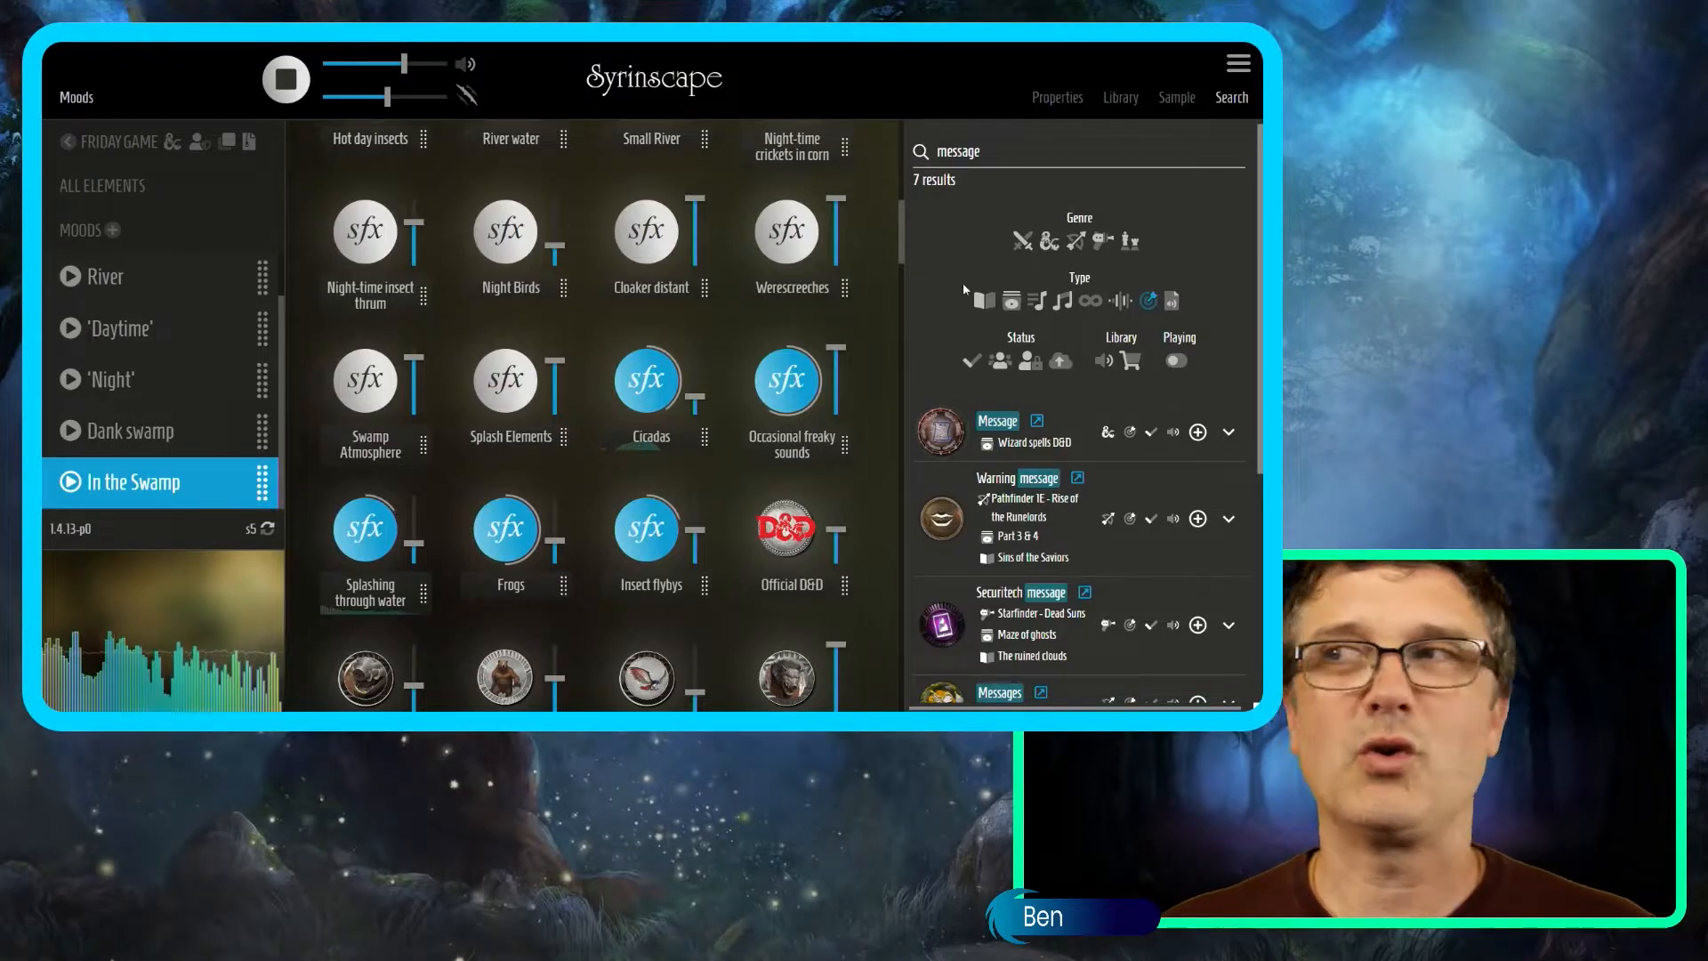
Try library searches for 'restor*' and then '4th spell'.
{"action": "left_click_drag", "start_coordinate": [1006, 163], "coordinate": [909, 159]}
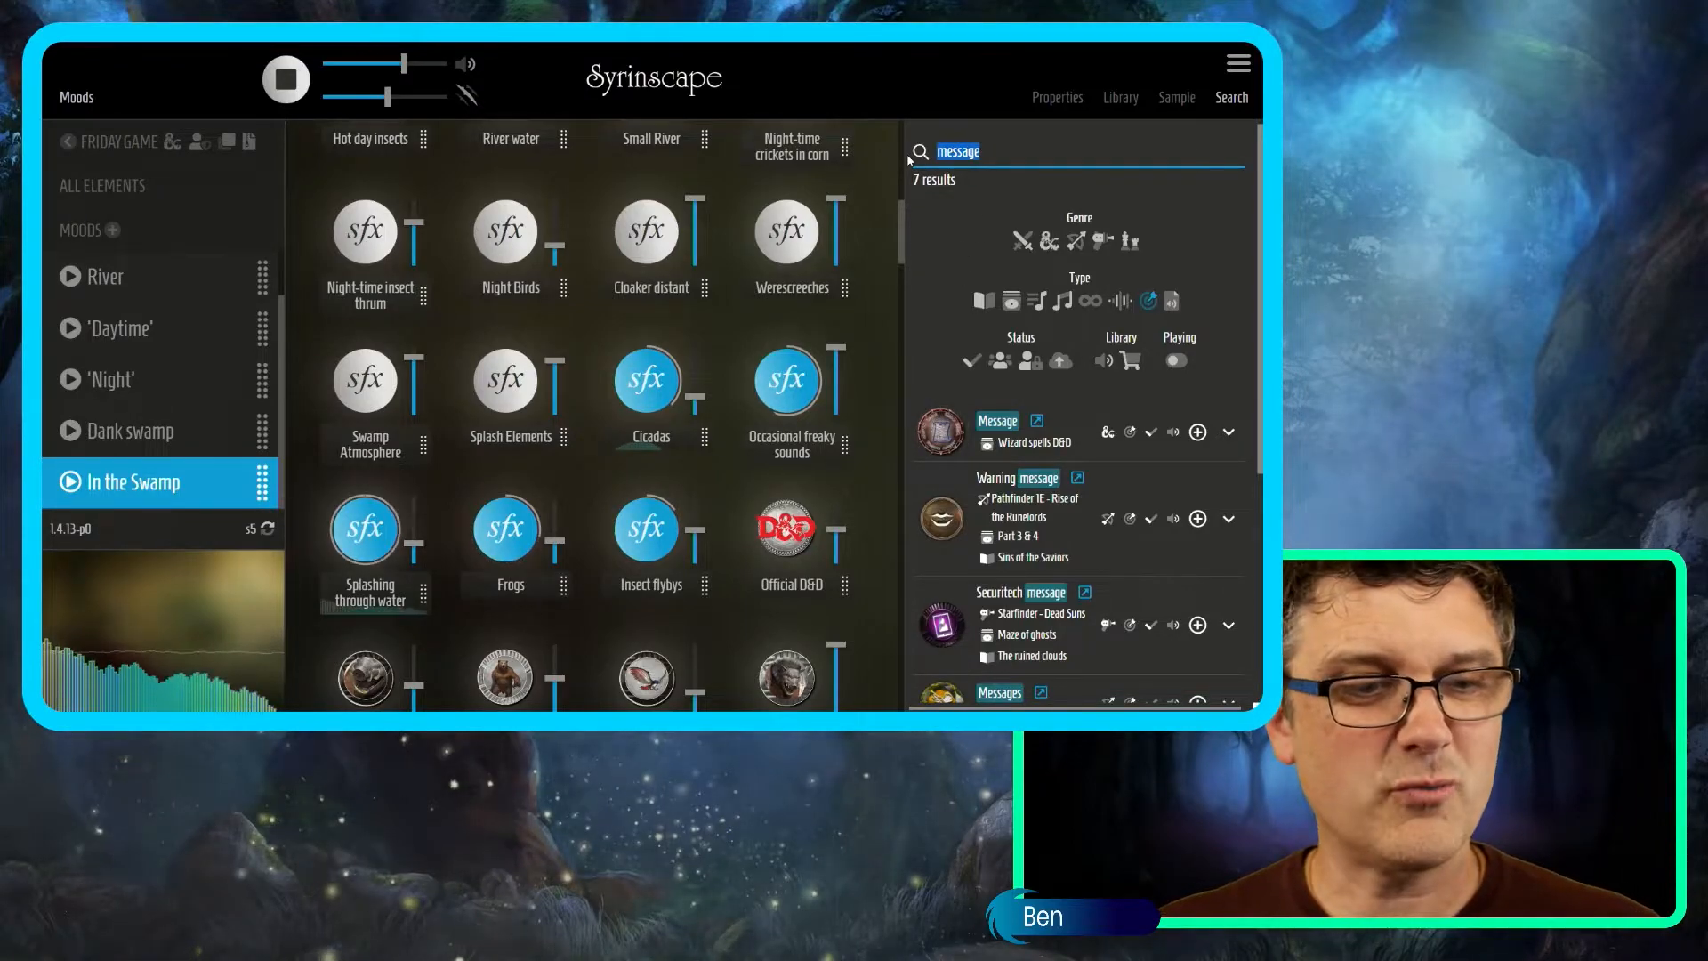
{"action": "type", "text": "restor*"}
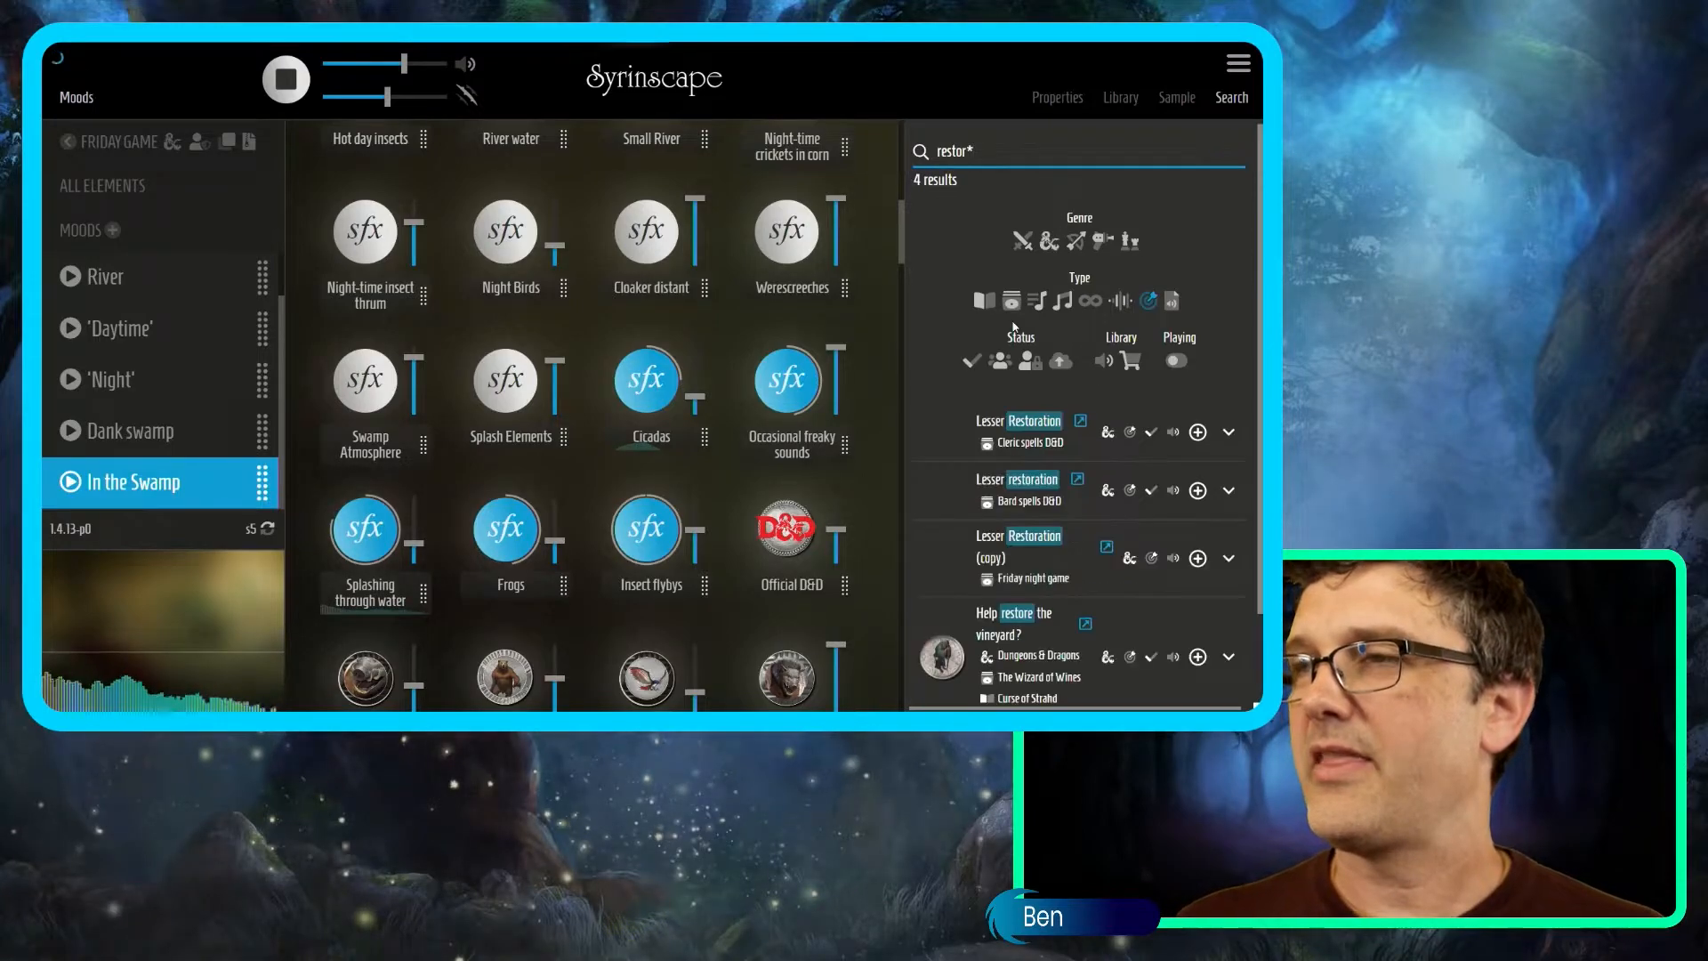
{"action": "left_click", "coordinate": [940, 438]}
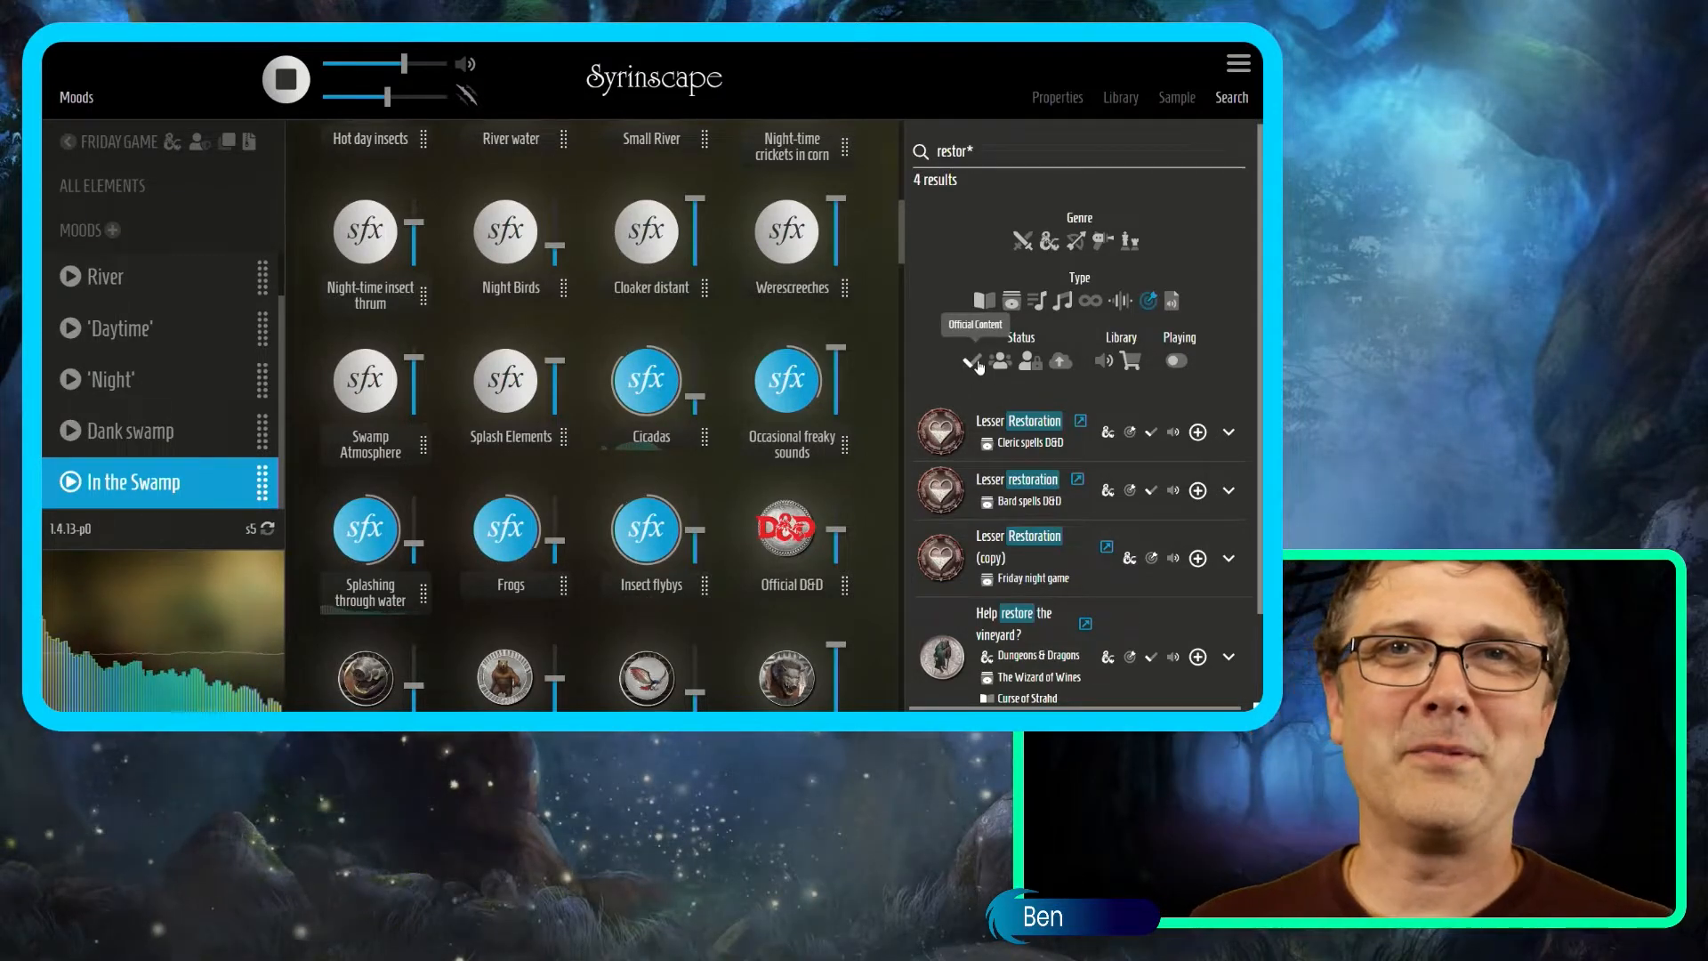
{"action": "left_click", "coordinate": [1019, 157]}
{"action": "type", "text": "4th spell"}
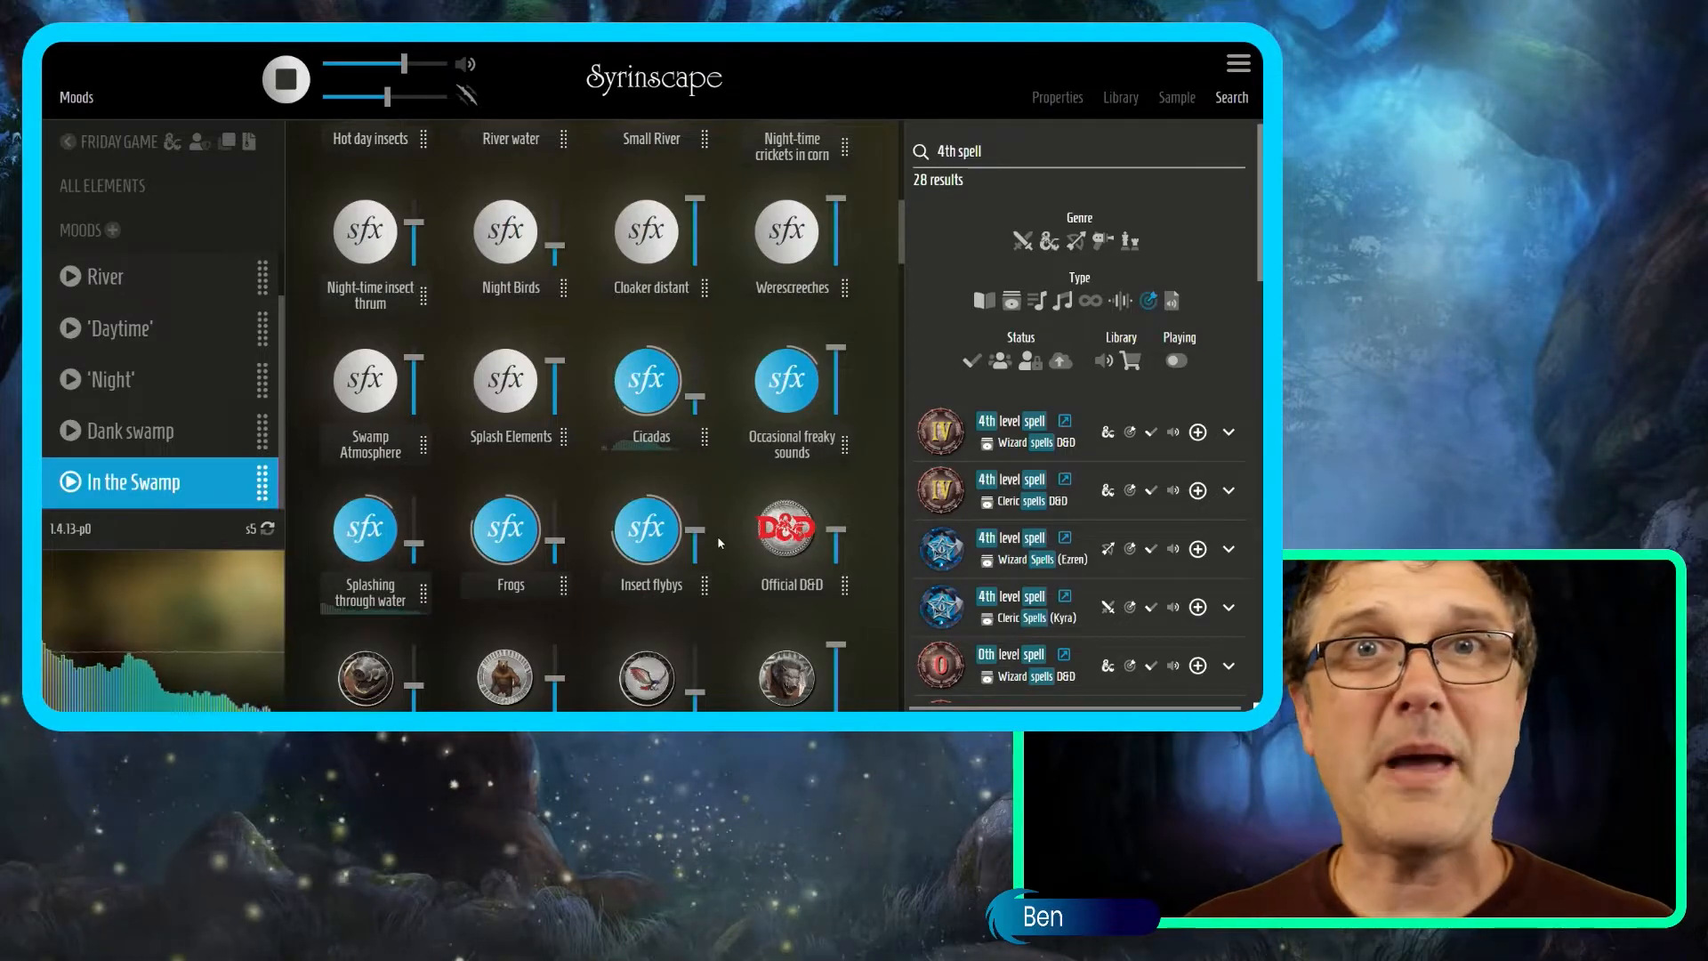
Play D&D Saltmarsh battle music at 66% volume.
{"action": "scroll", "coordinate": [718, 542], "scroll_direction": "down", "scroll_amount": 5}
{"action": "scroll", "coordinate": [719, 542], "scroll_direction": "down", "scroll_amount": 9}
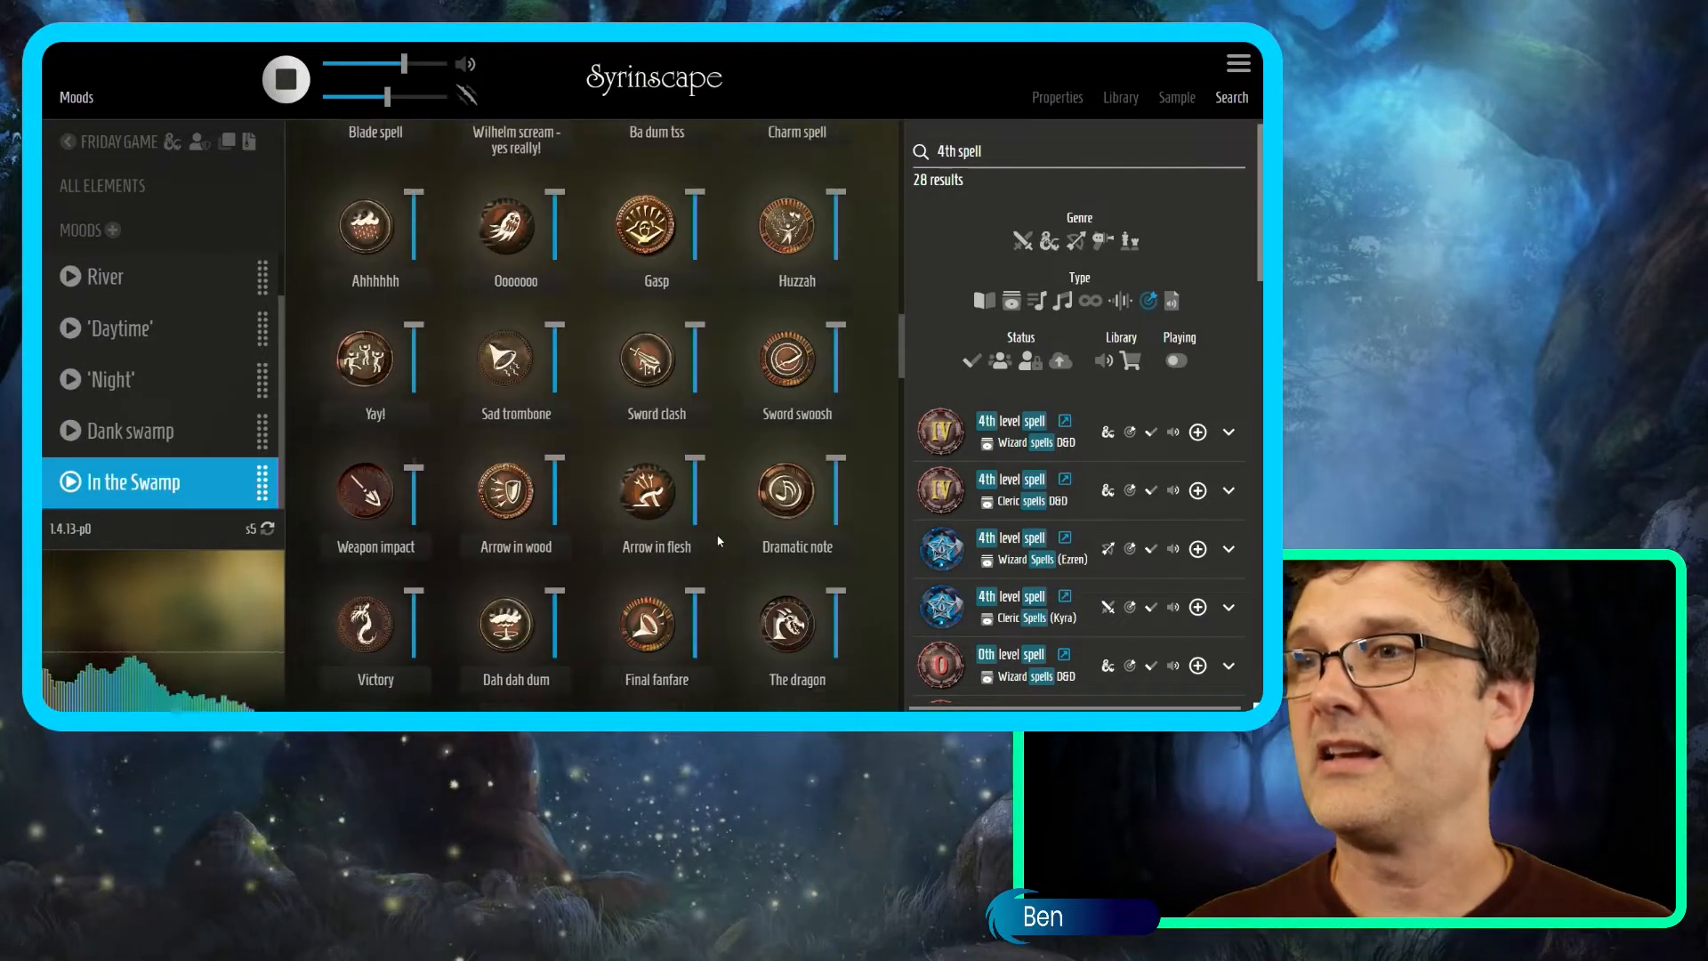
{"action": "scroll", "coordinate": [747, 502], "scroll_direction": "up", "scroll_amount": 14}
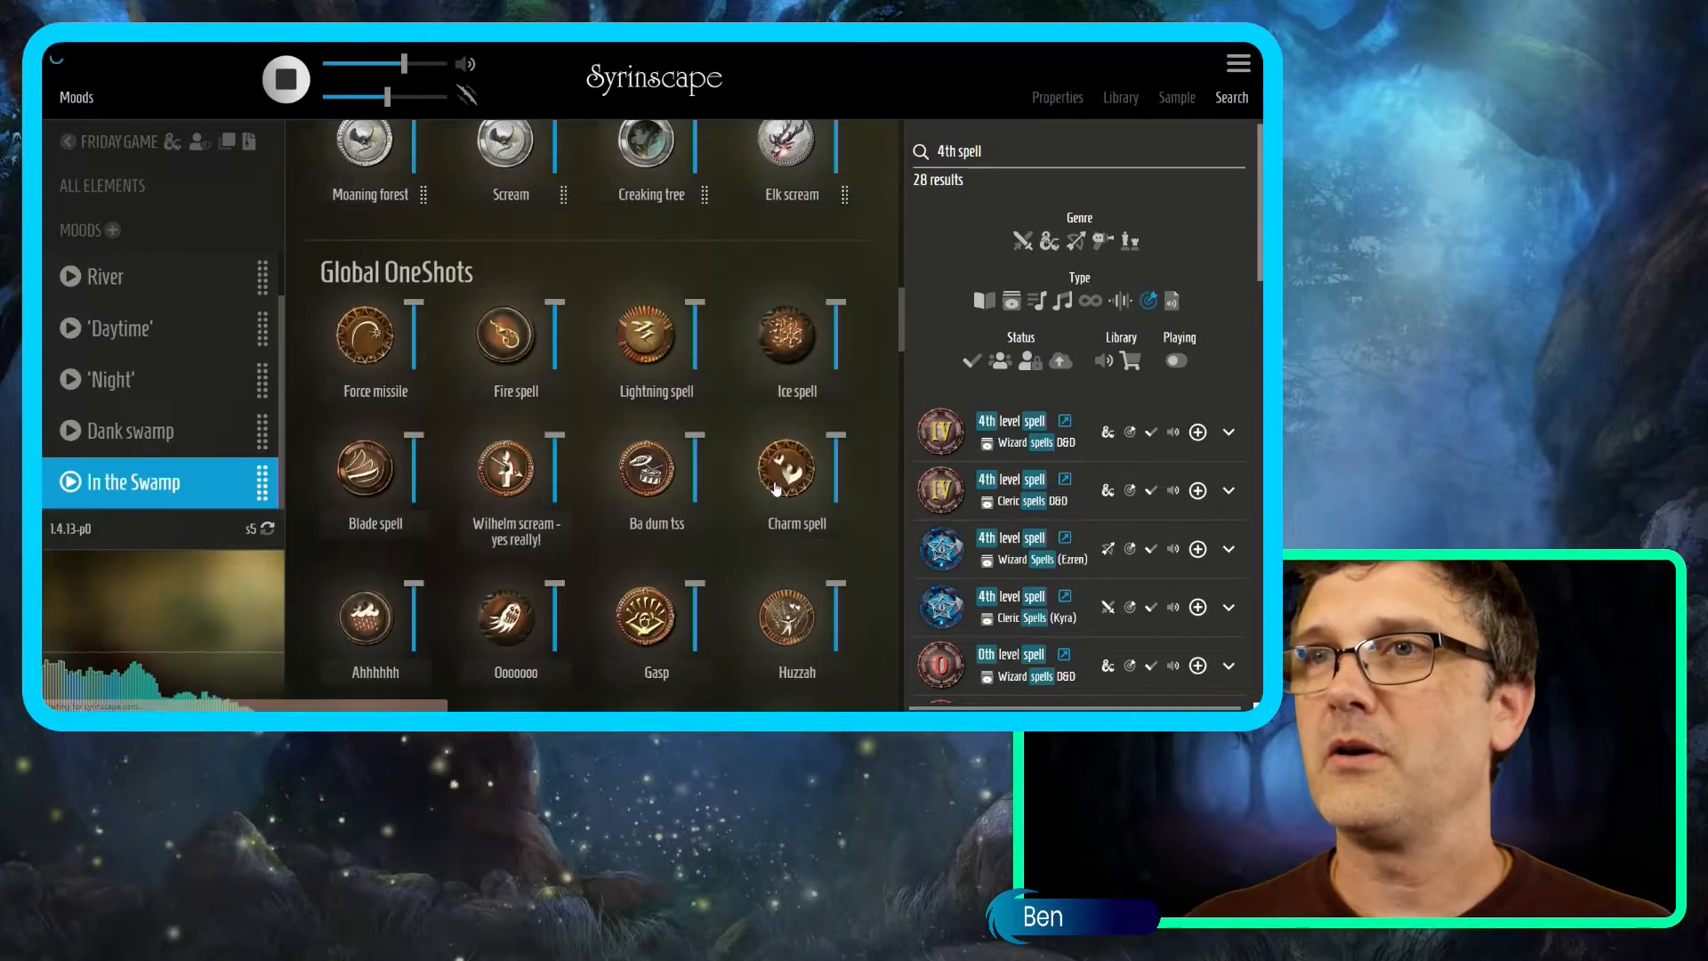
{"action": "scroll", "coordinate": [762, 490], "scroll_direction": "up", "scroll_amount": 11}
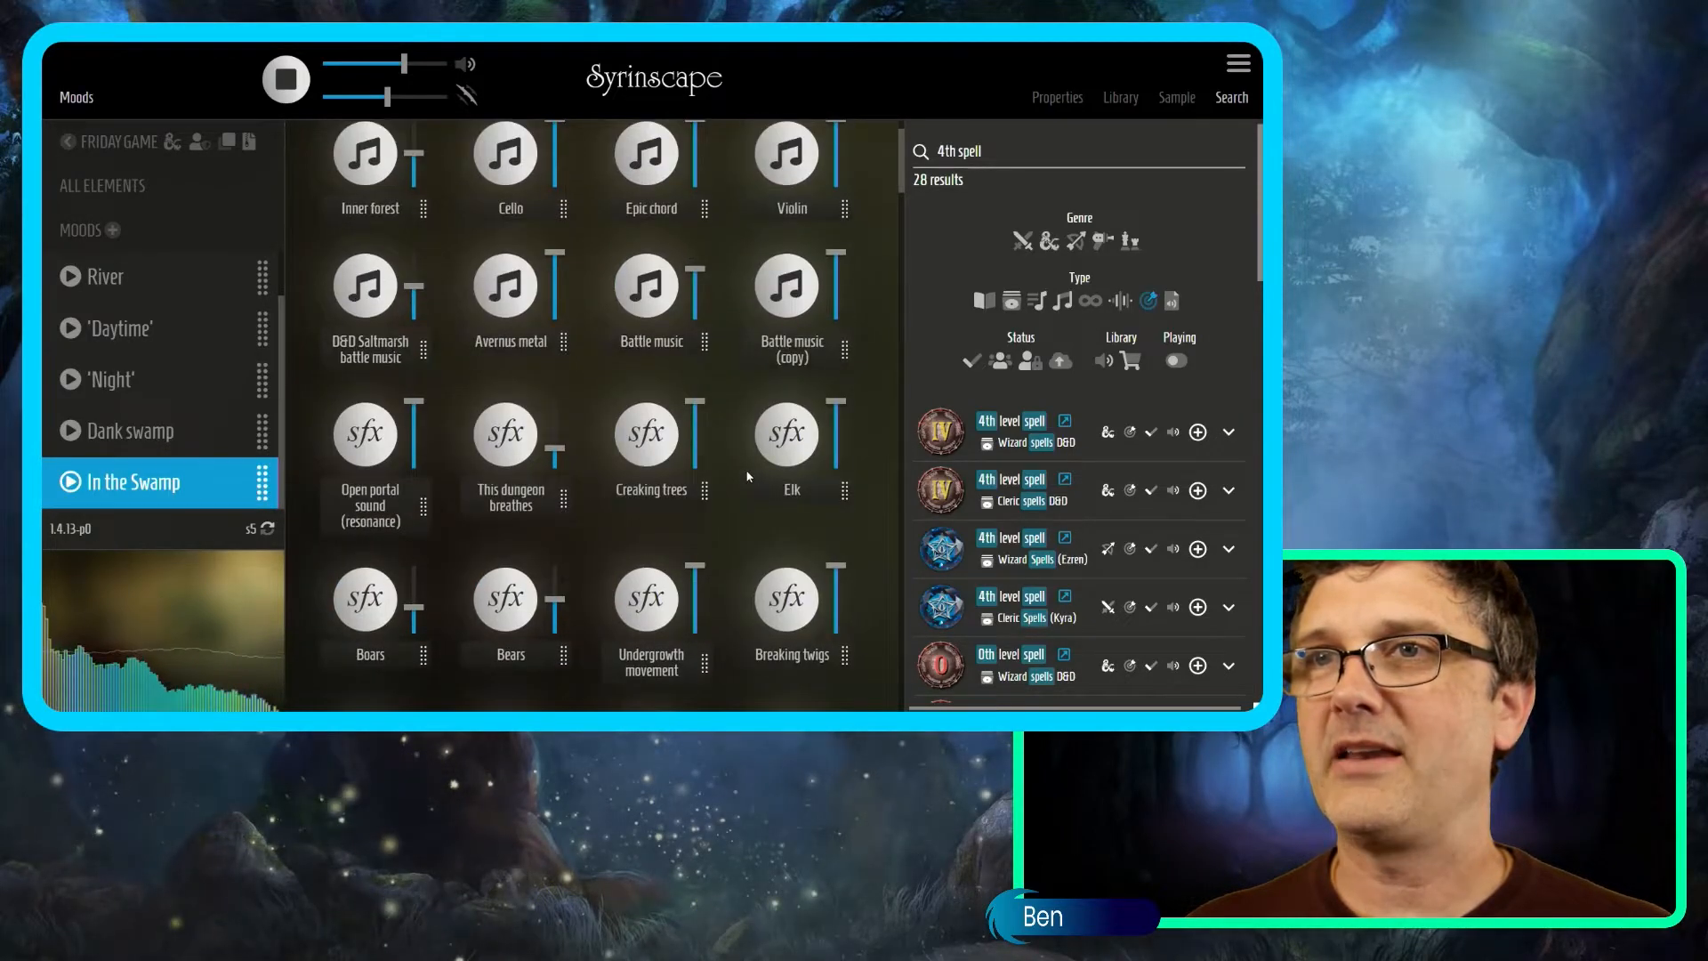
{"action": "left_click", "coordinate": [397, 290]}
{"action": "left_click_drag", "start_coordinate": [412, 286], "coordinate": [412, 274]}
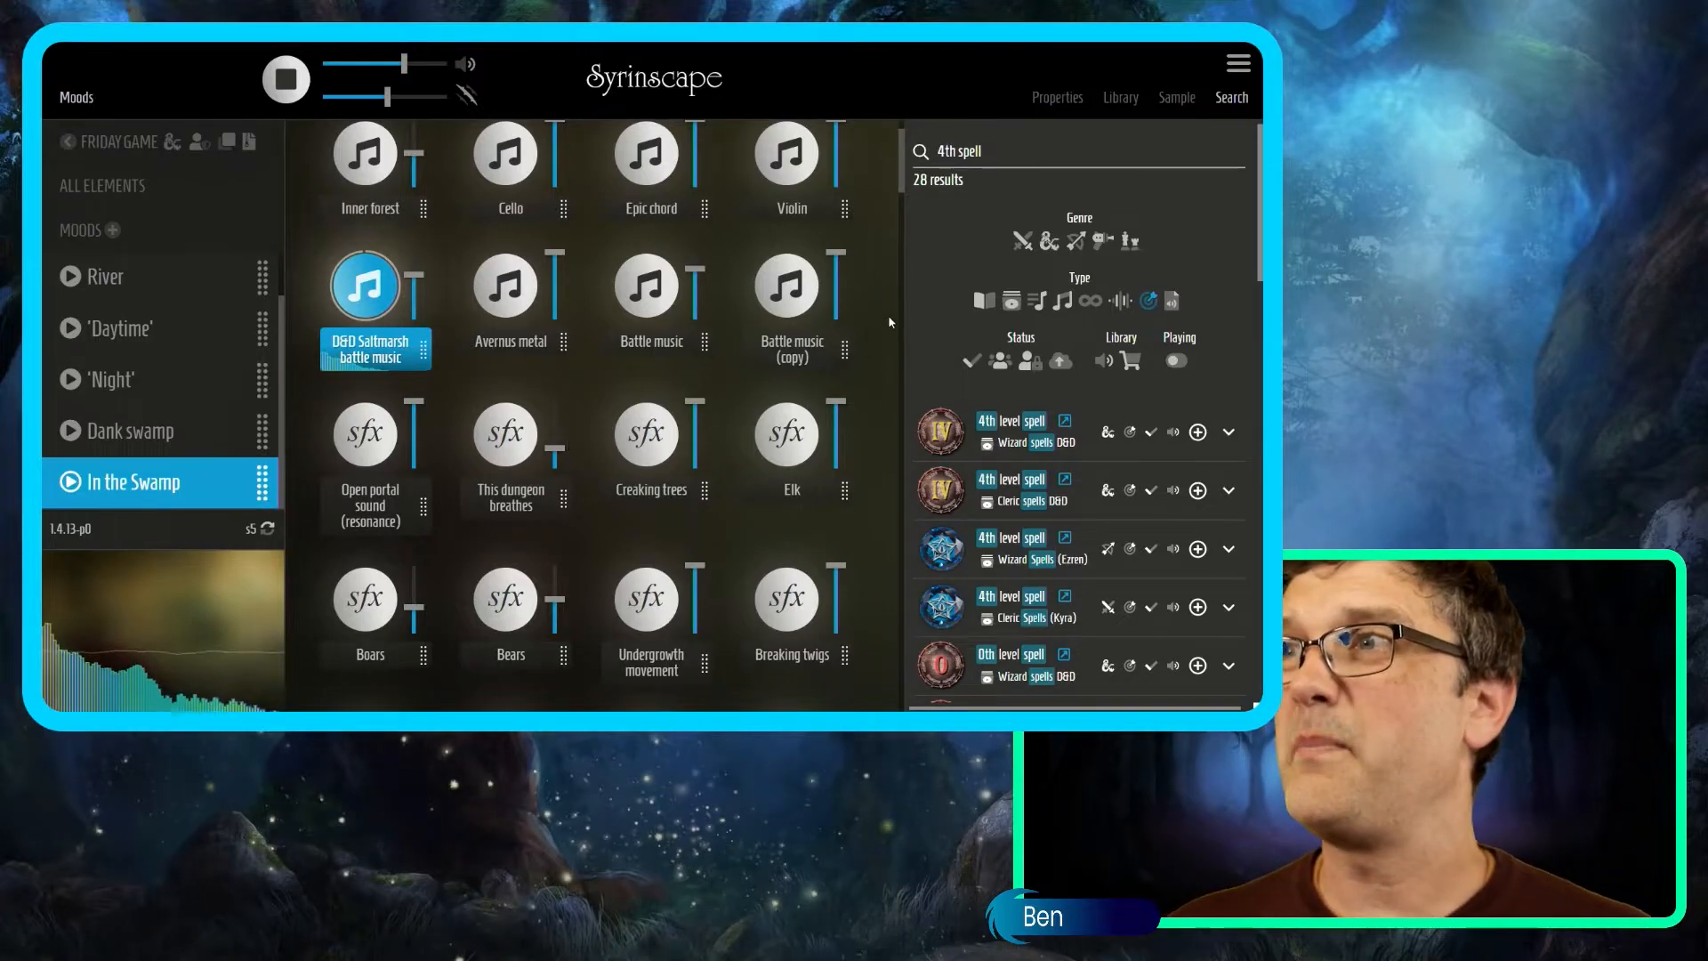
Search 'bugbear', add the Bugbear cough one-shot, and play it.
{"action": "triple_click", "coordinate": [1002, 163]}
{"action": "type", "text": "bu"}
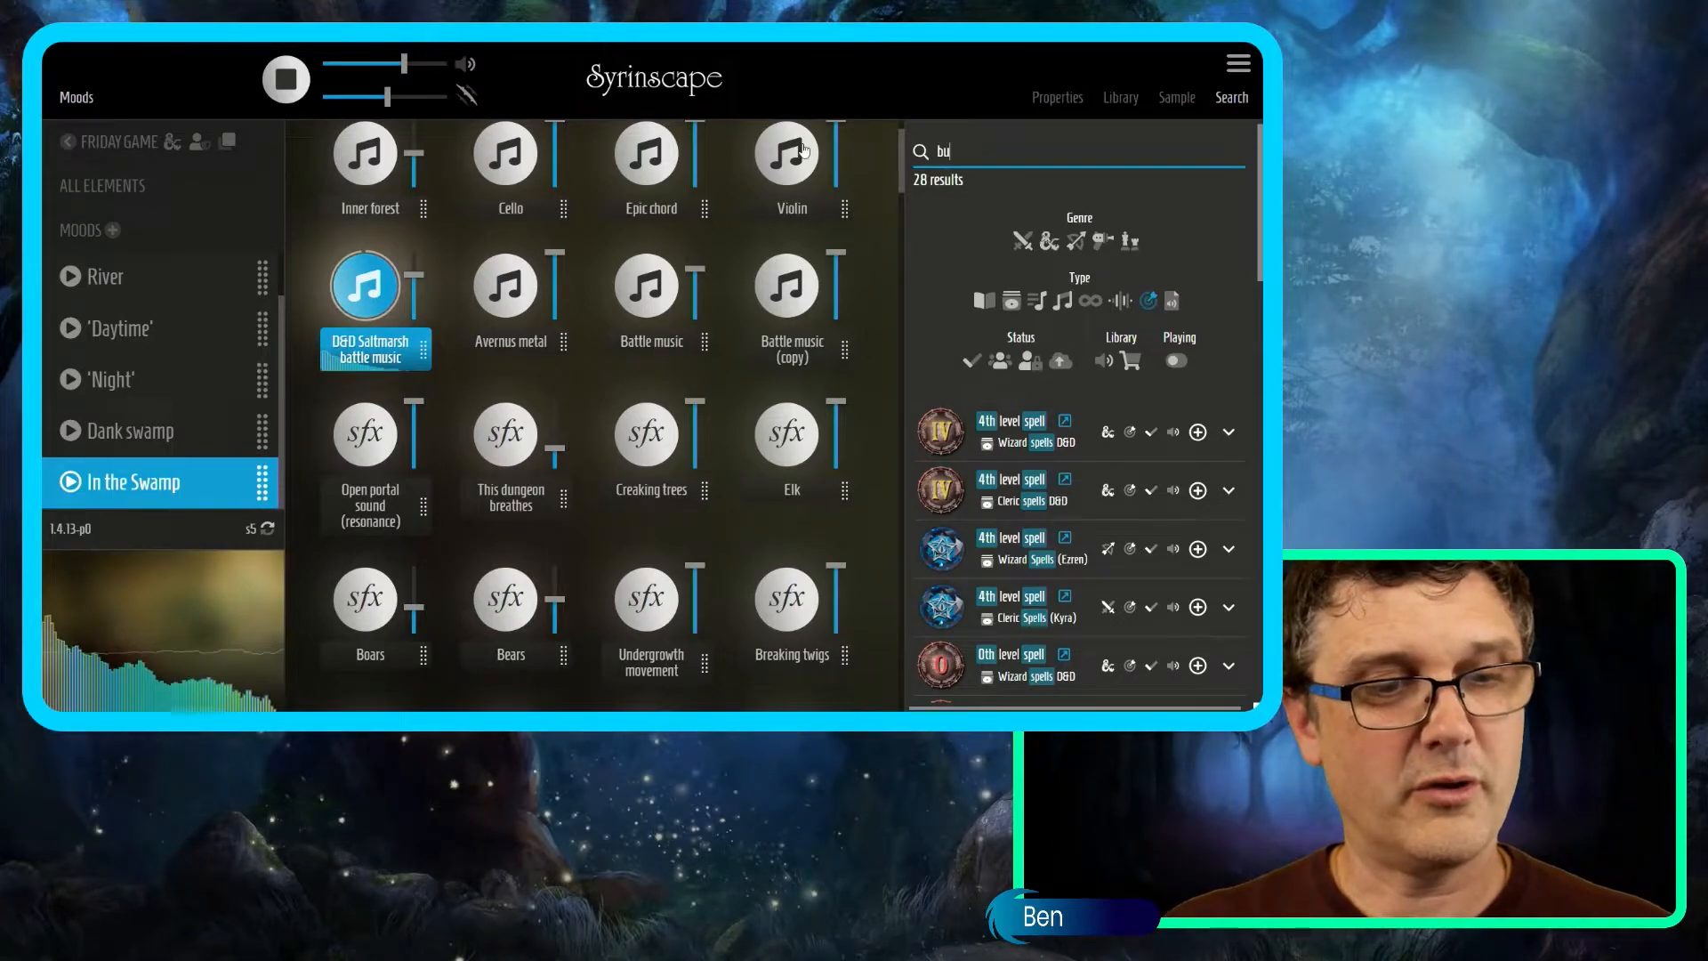
{"action": "type", "text": "gbear"}
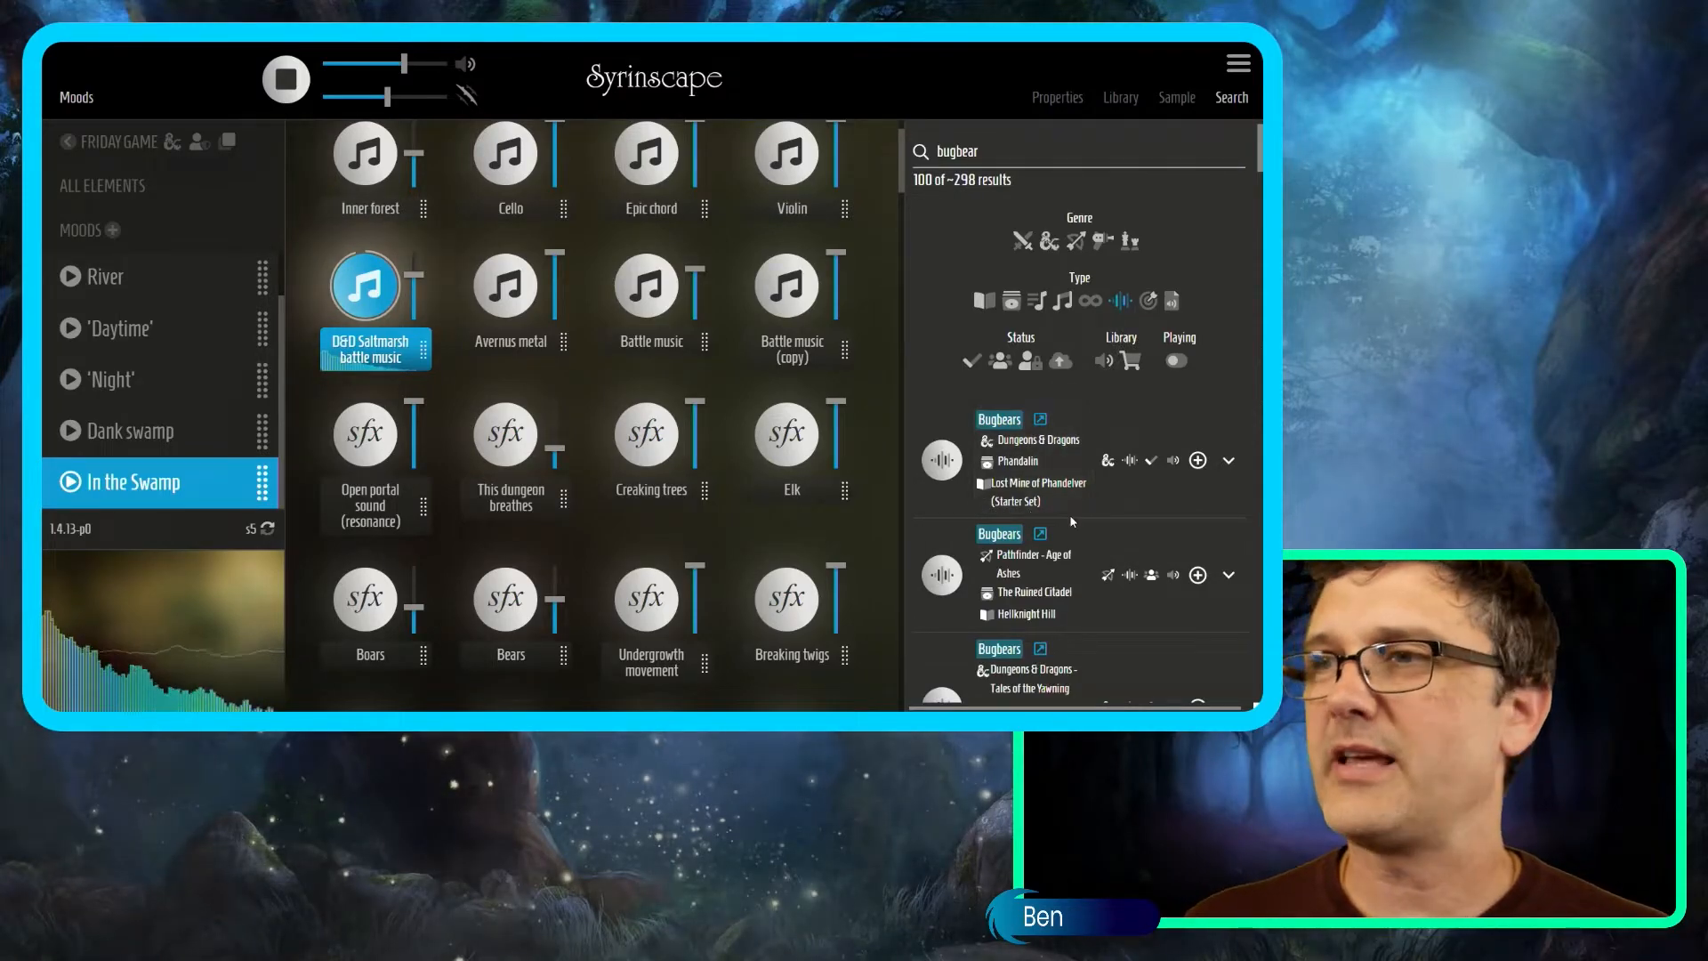
{"action": "scroll", "coordinate": [1049, 521], "scroll_direction": "down", "scroll_amount": 5}
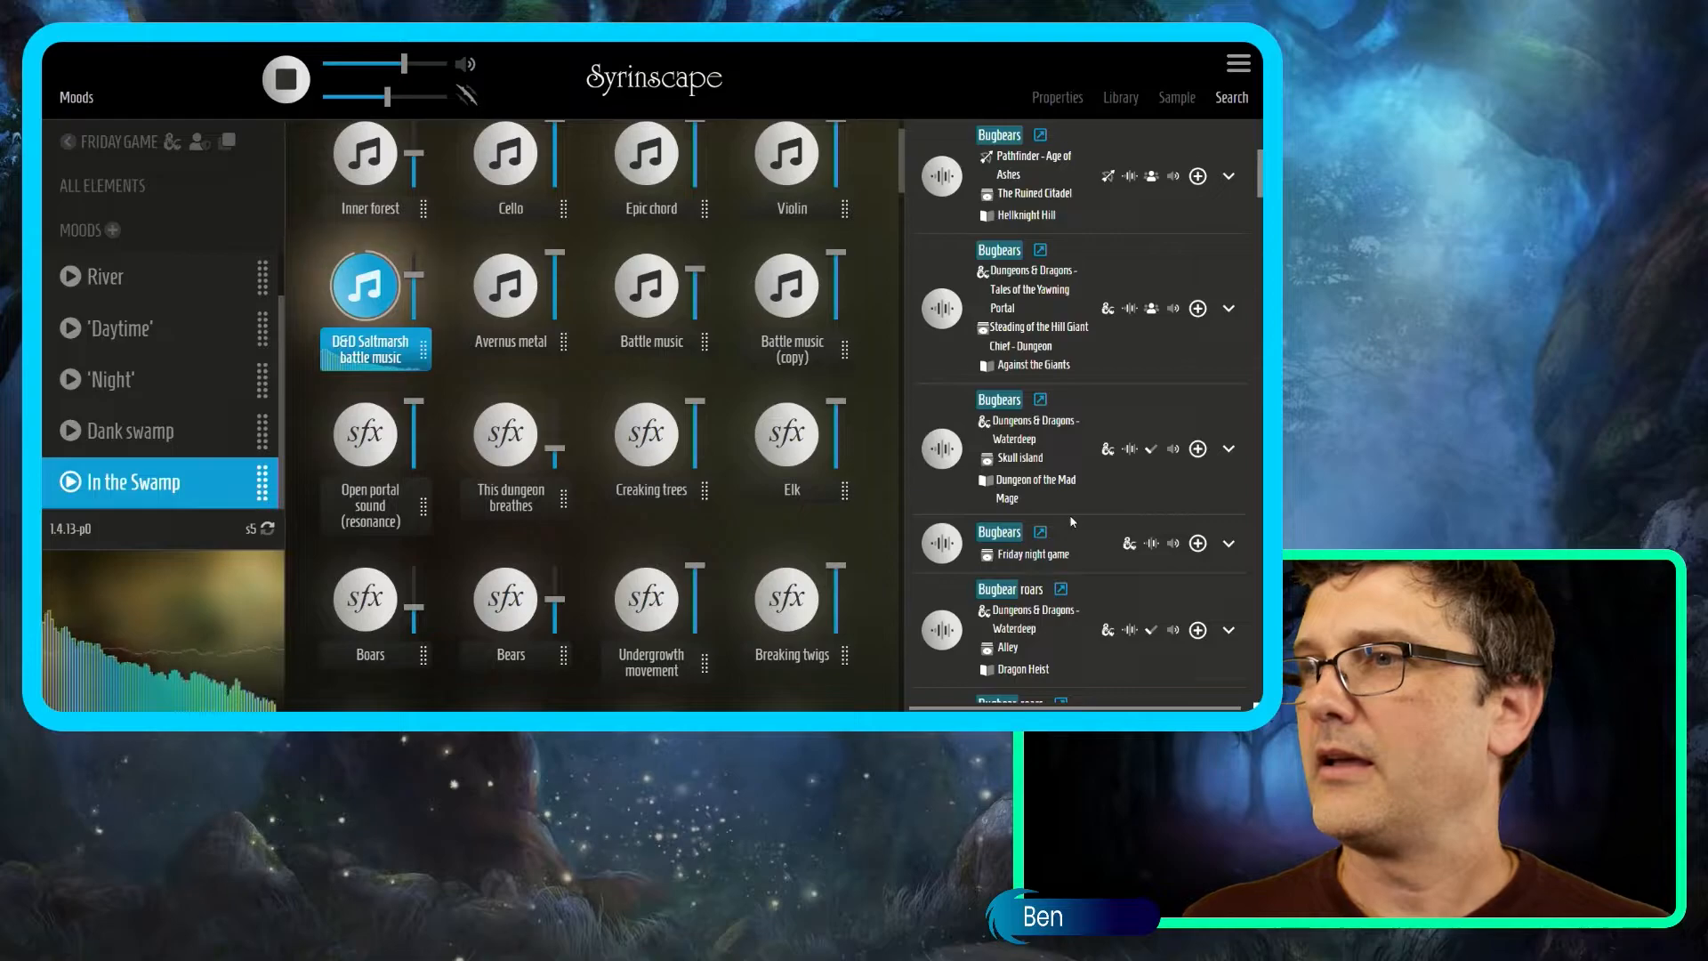
{"action": "scroll", "coordinate": [1072, 521], "scroll_direction": "down", "scroll_amount": 2}
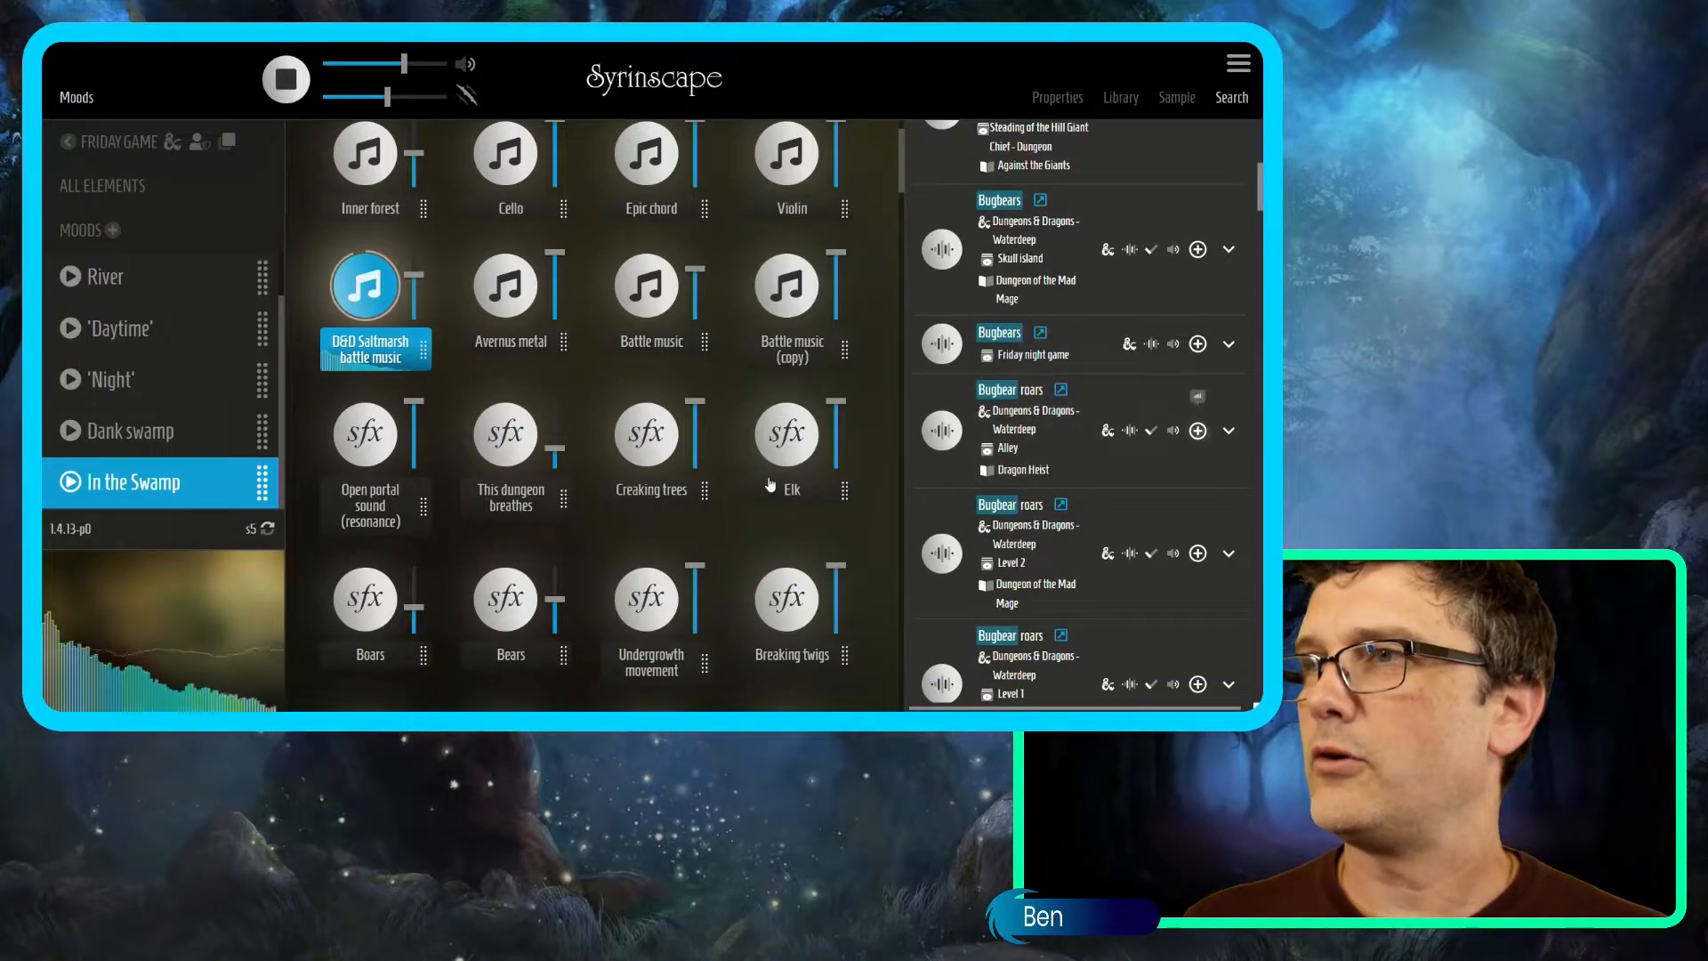
{"action": "scroll", "coordinate": [770, 485], "scroll_direction": "down", "scroll_amount": 10}
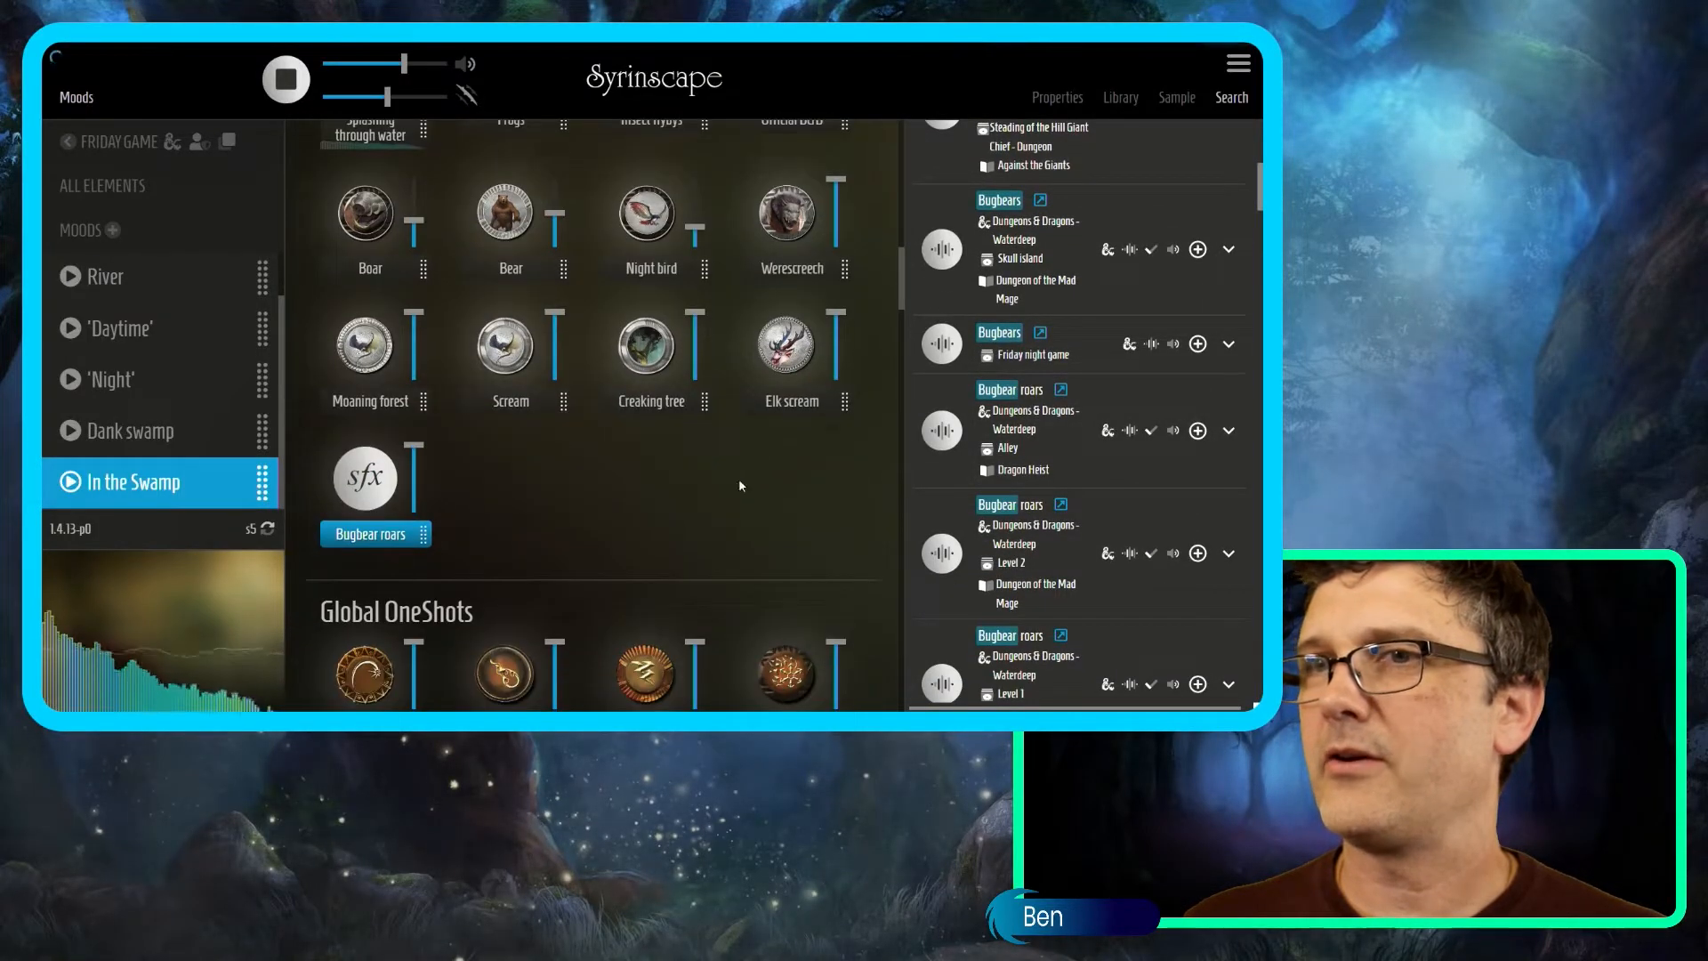
{"action": "scroll", "coordinate": [1056, 514], "scroll_direction": "down", "scroll_amount": 3}
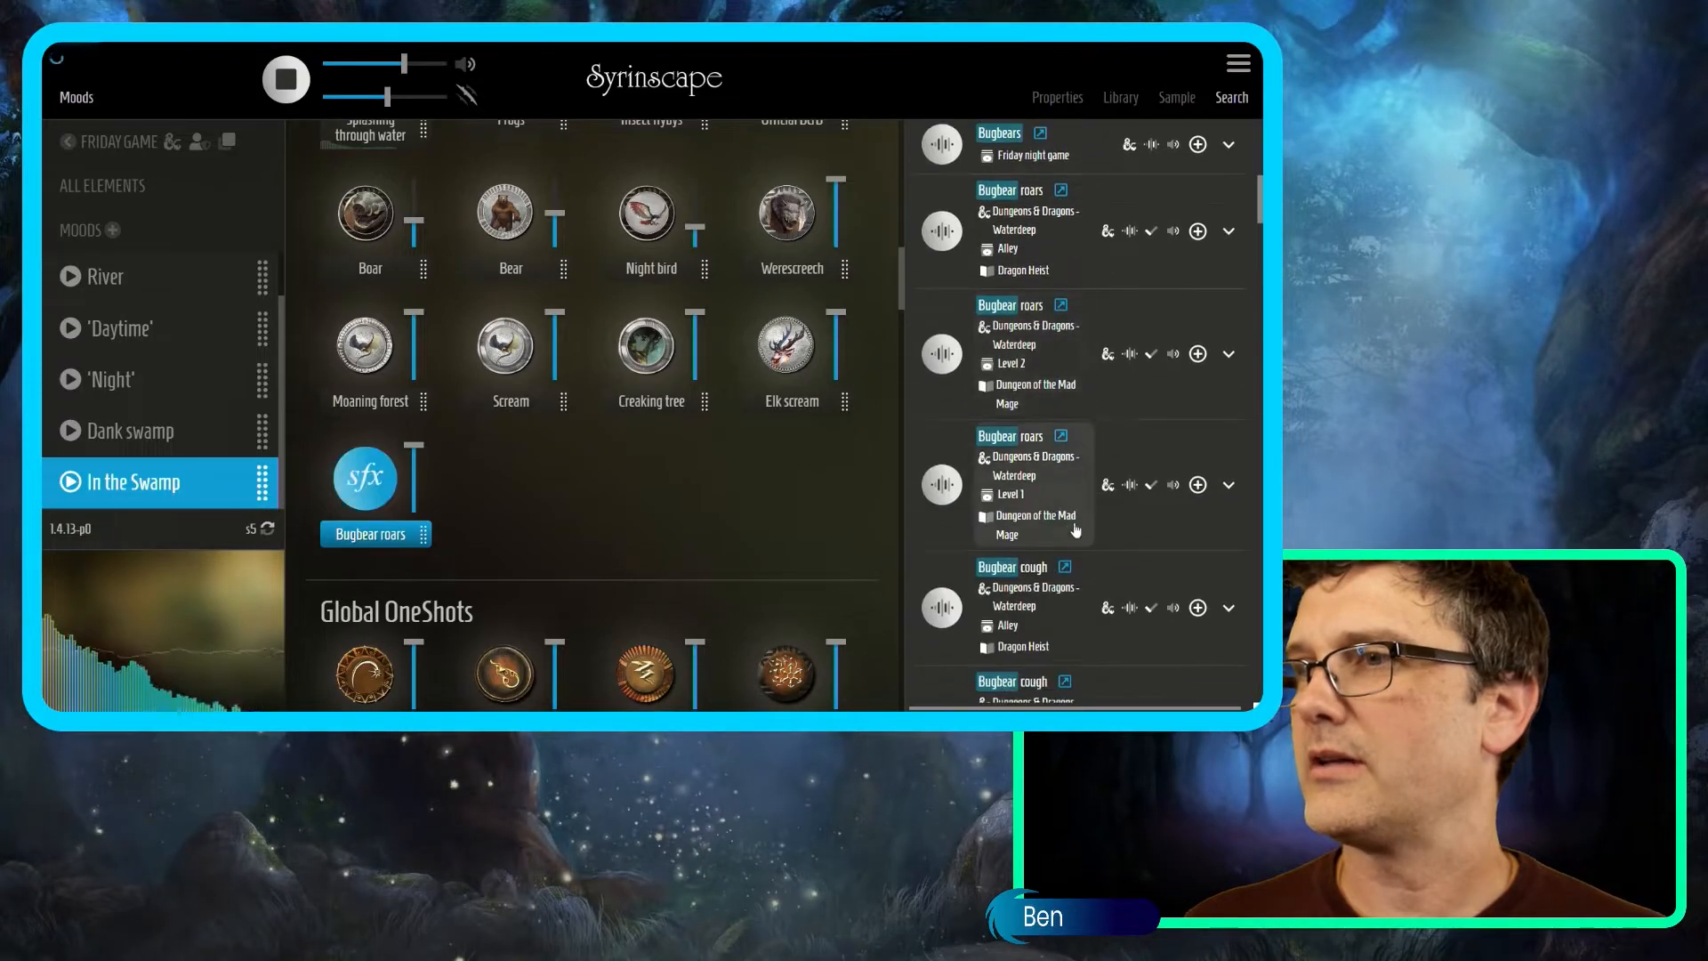
{"action": "left_click", "coordinate": [1198, 474]}
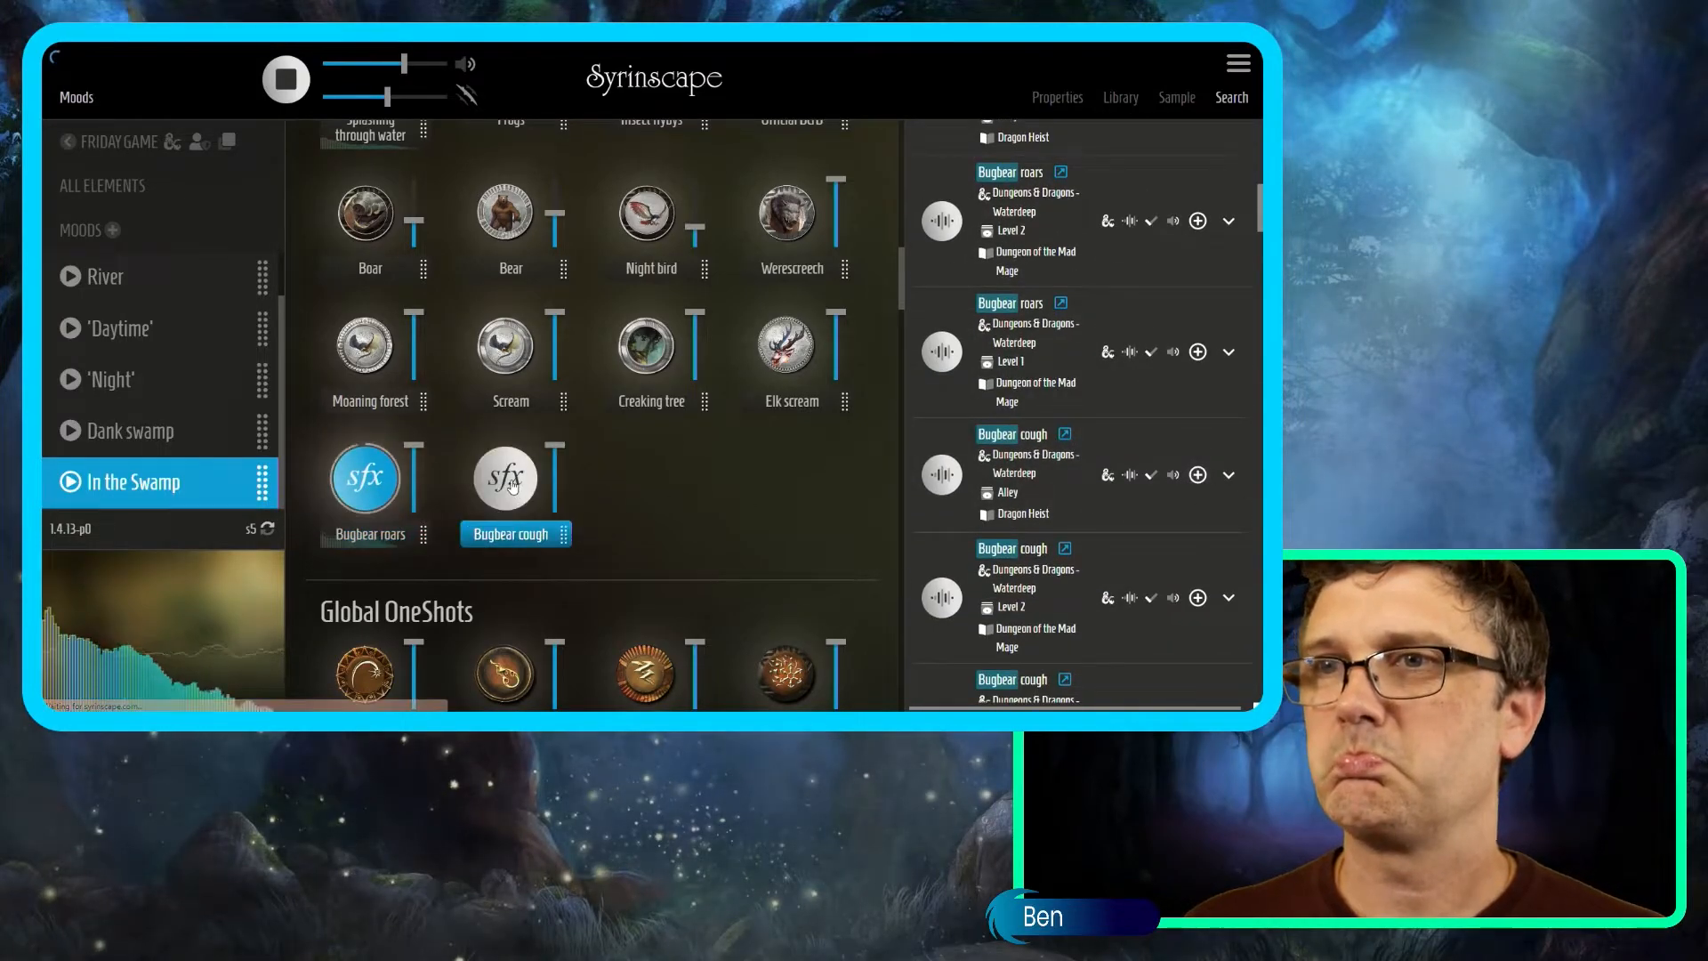
{"action": "left_click", "coordinate": [512, 485]}
{"action": "mouse_move", "coordinate": [415, 464]}
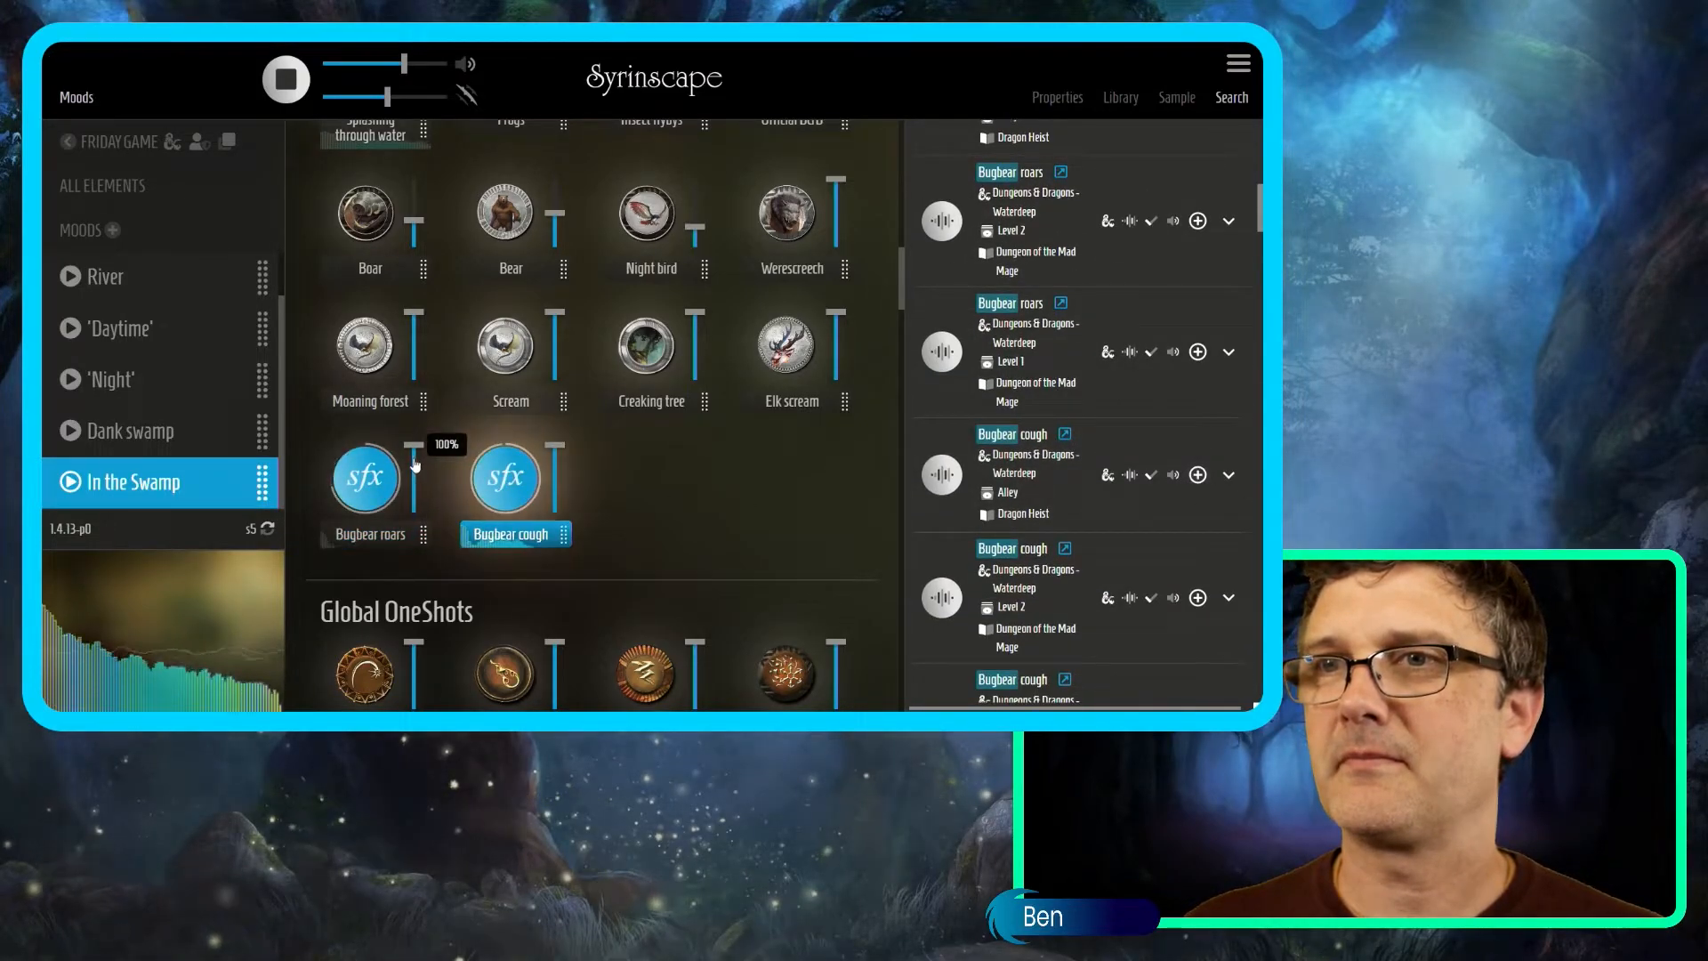
{"action": "scroll", "coordinate": [732, 488], "scroll_direction": "up", "scroll_amount": 5}
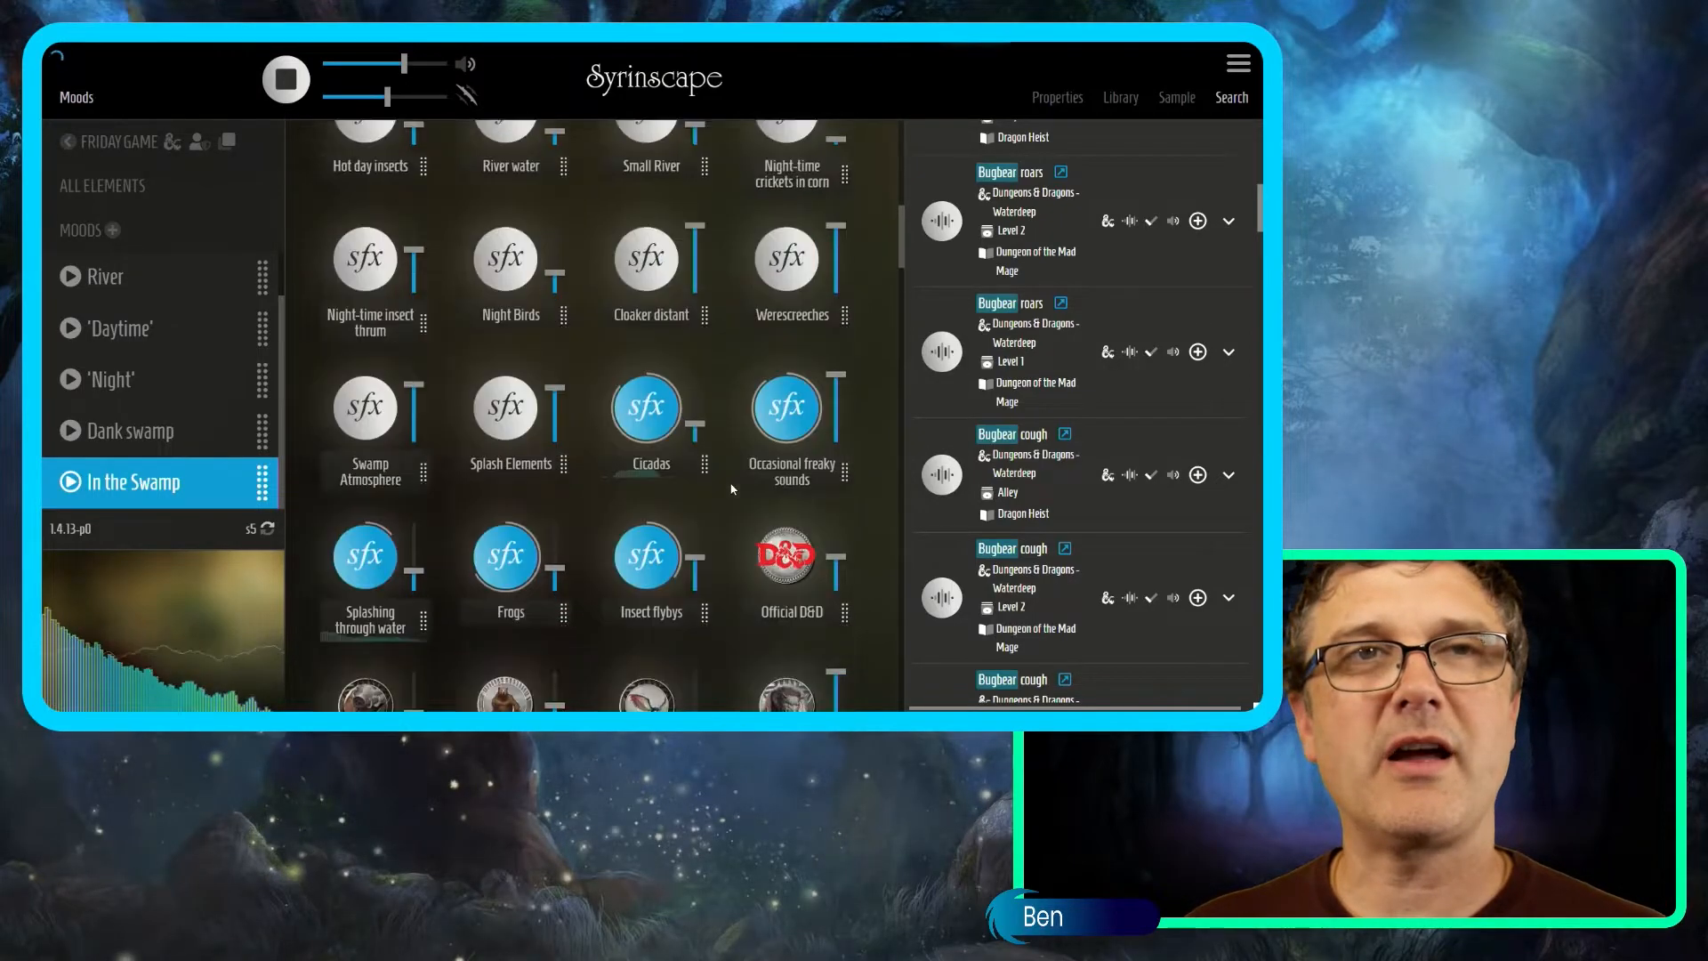
{"action": "scroll", "coordinate": [732, 488], "scroll_direction": "up", "scroll_amount": 5}
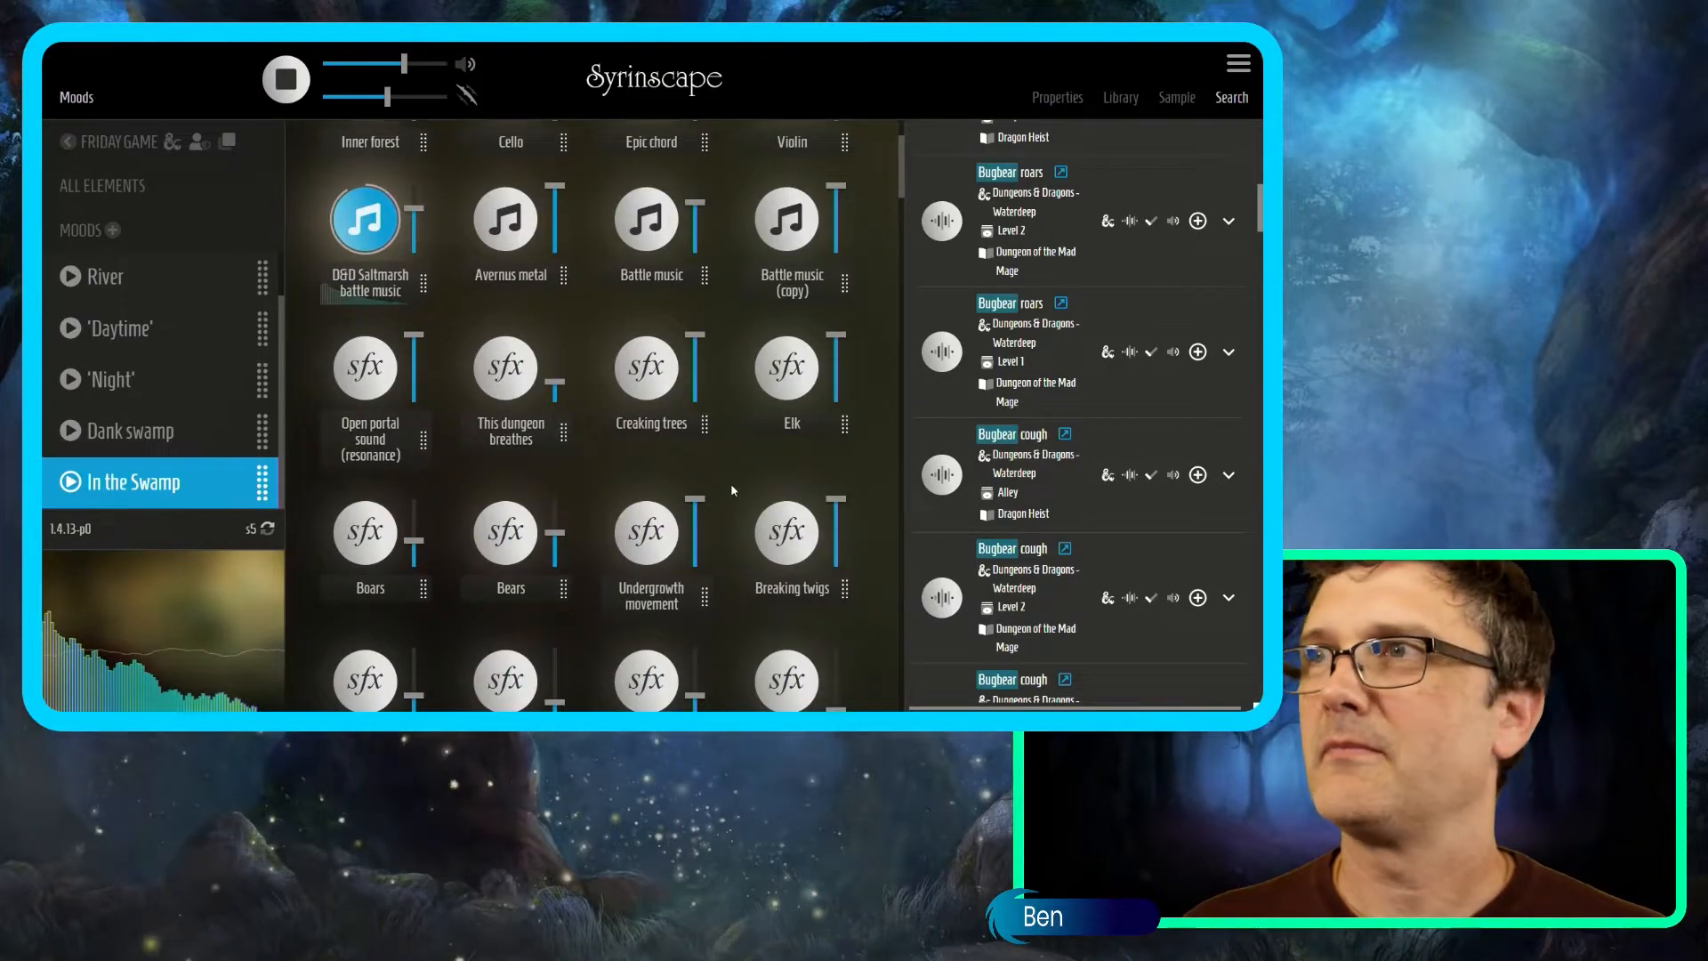
{"action": "scroll", "coordinate": [732, 489], "scroll_direction": "up", "scroll_amount": 2}
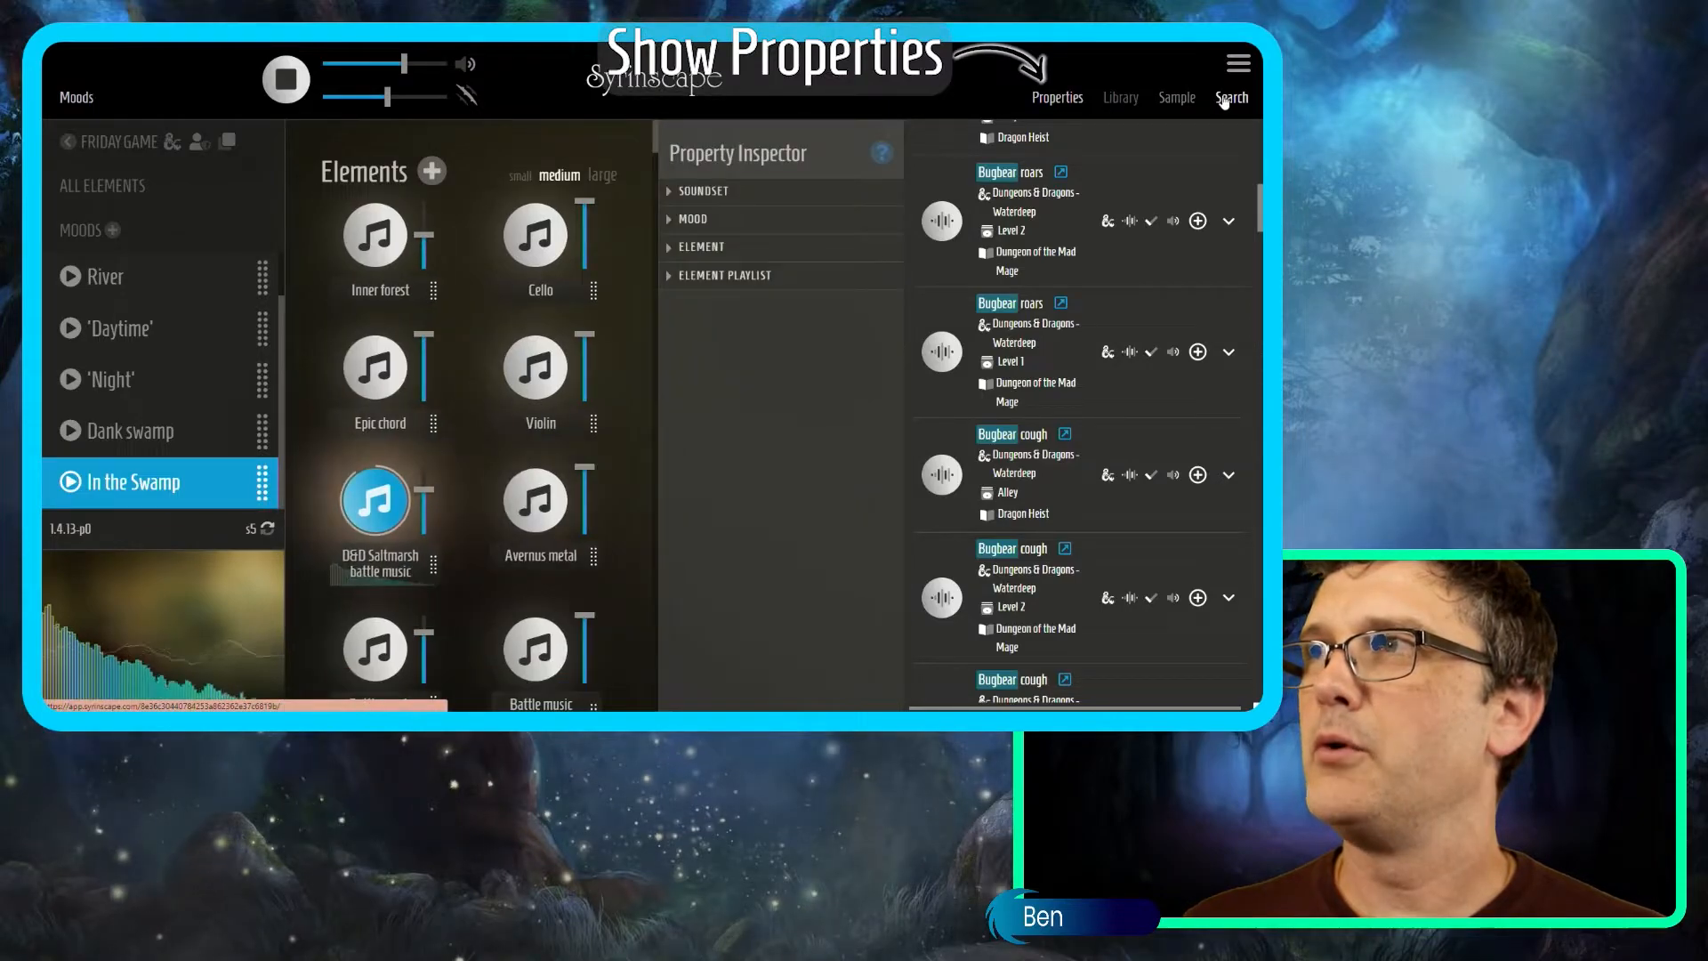
Create a new mood named 'Bugbear battle' from the Property Inspector.
{"action": "left_click", "coordinate": [1231, 97]}
{"action": "left_click", "coordinate": [1032, 220]}
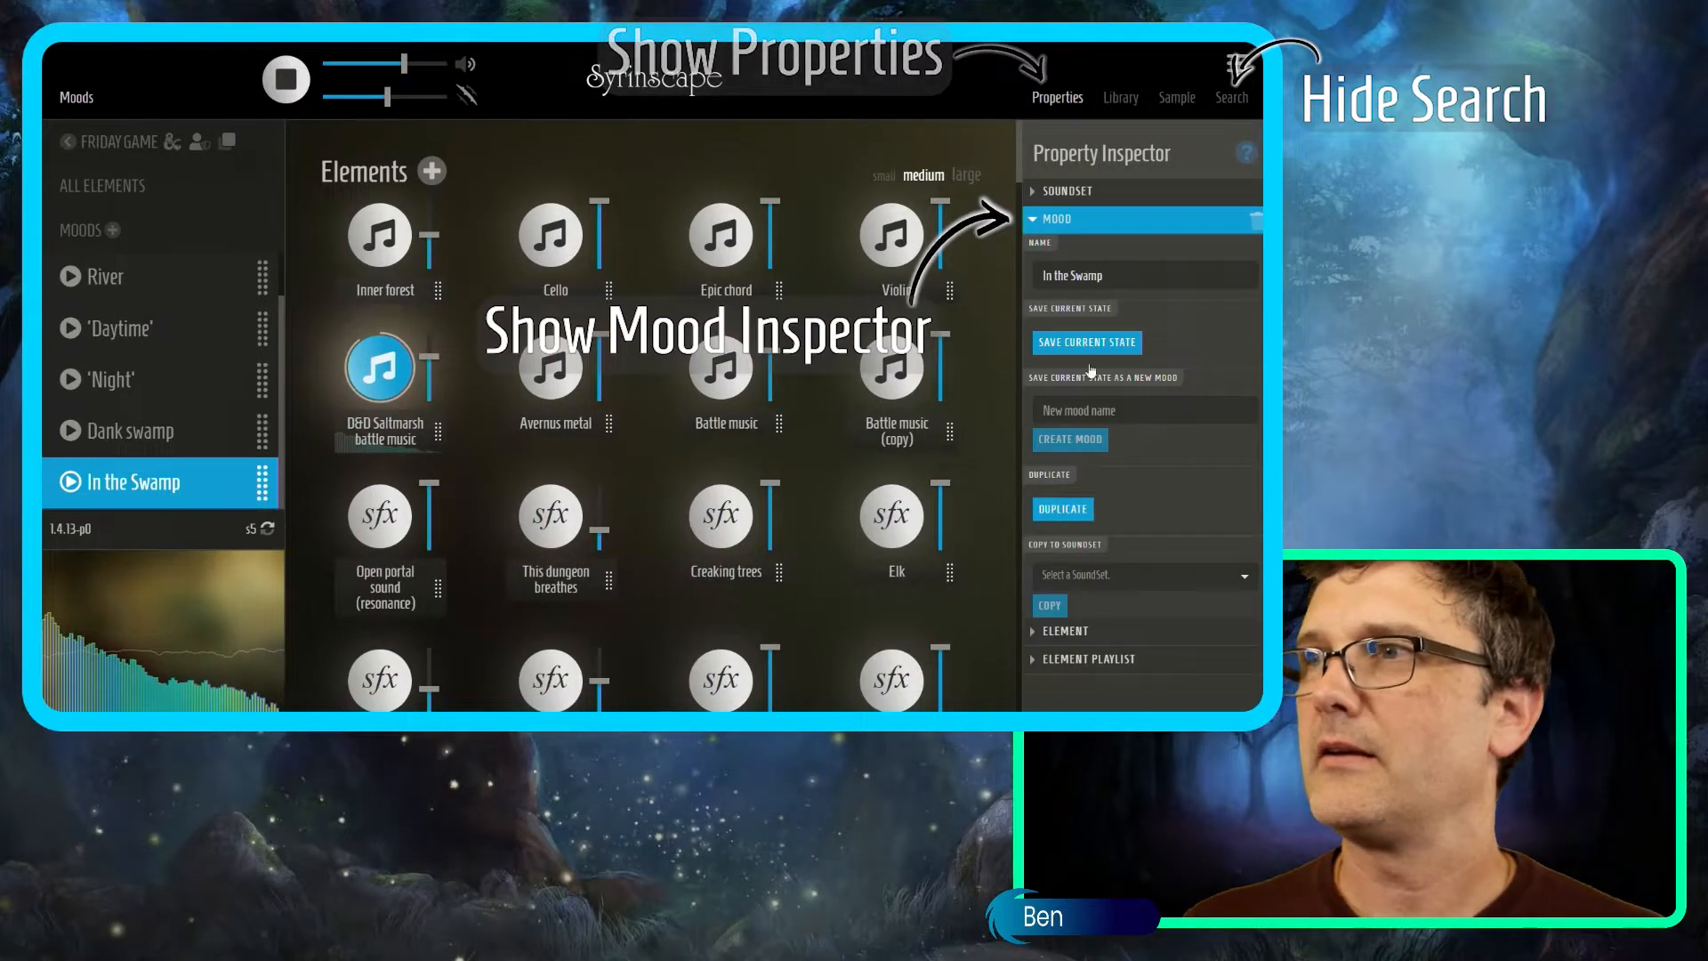
{"action": "type", "text": "ugbear battle"}
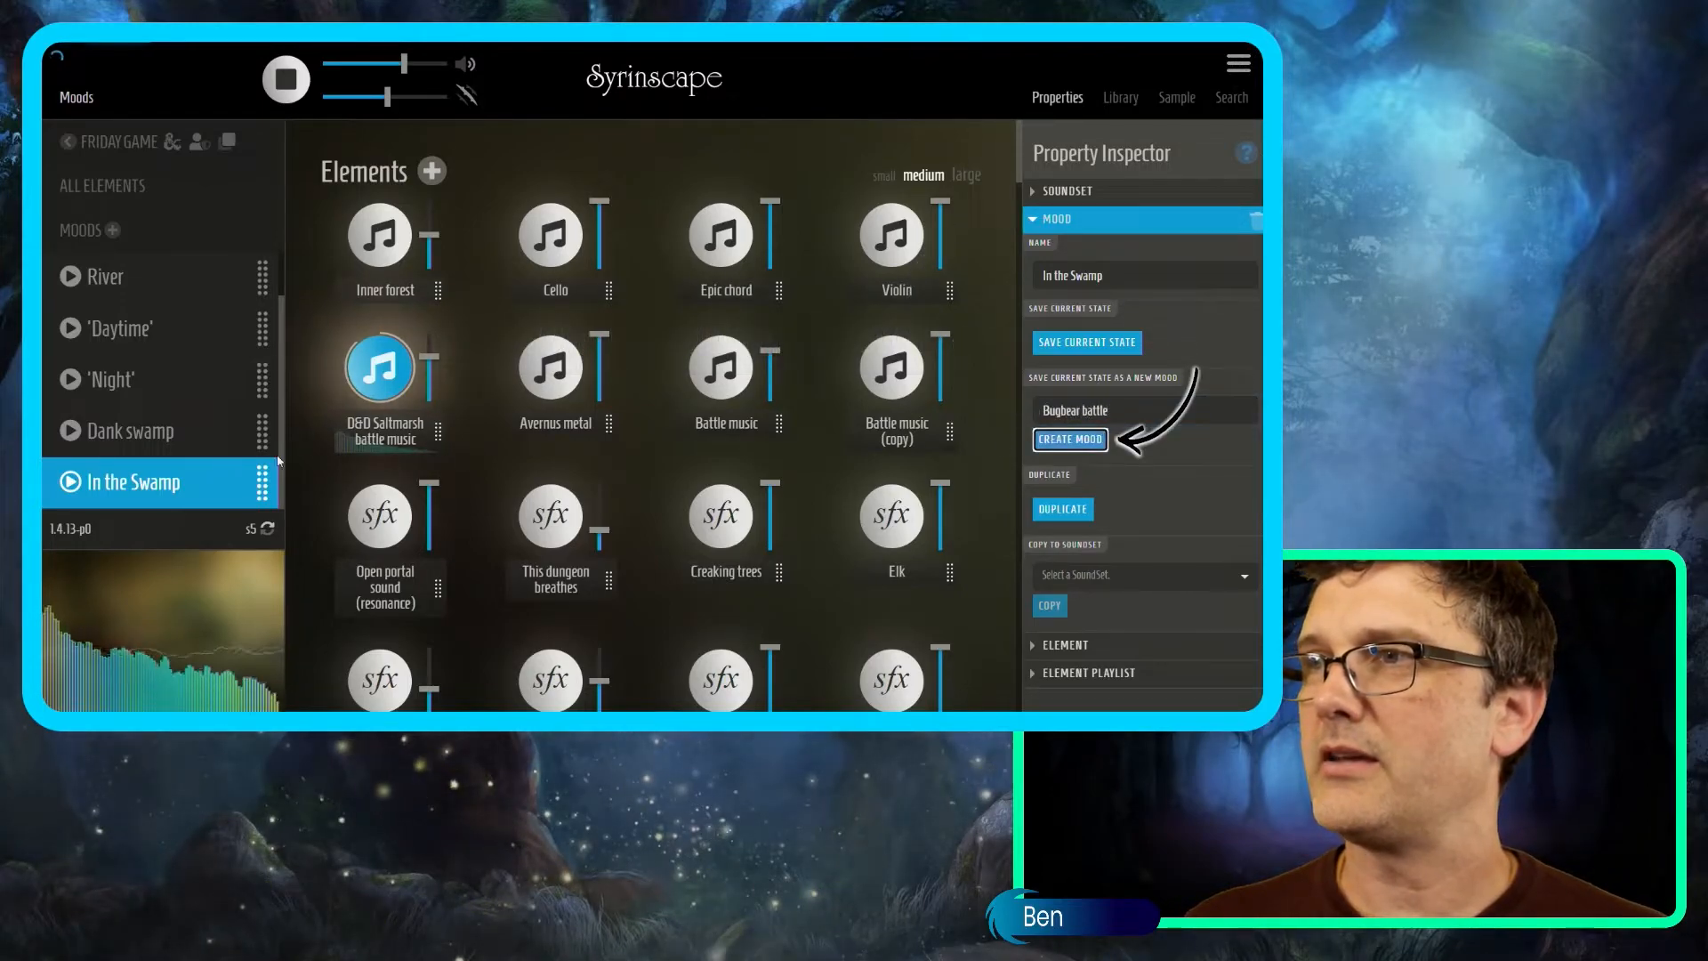
{"action": "scroll", "coordinate": [800, 513], "scroll_direction": "down", "scroll_amount": 2}
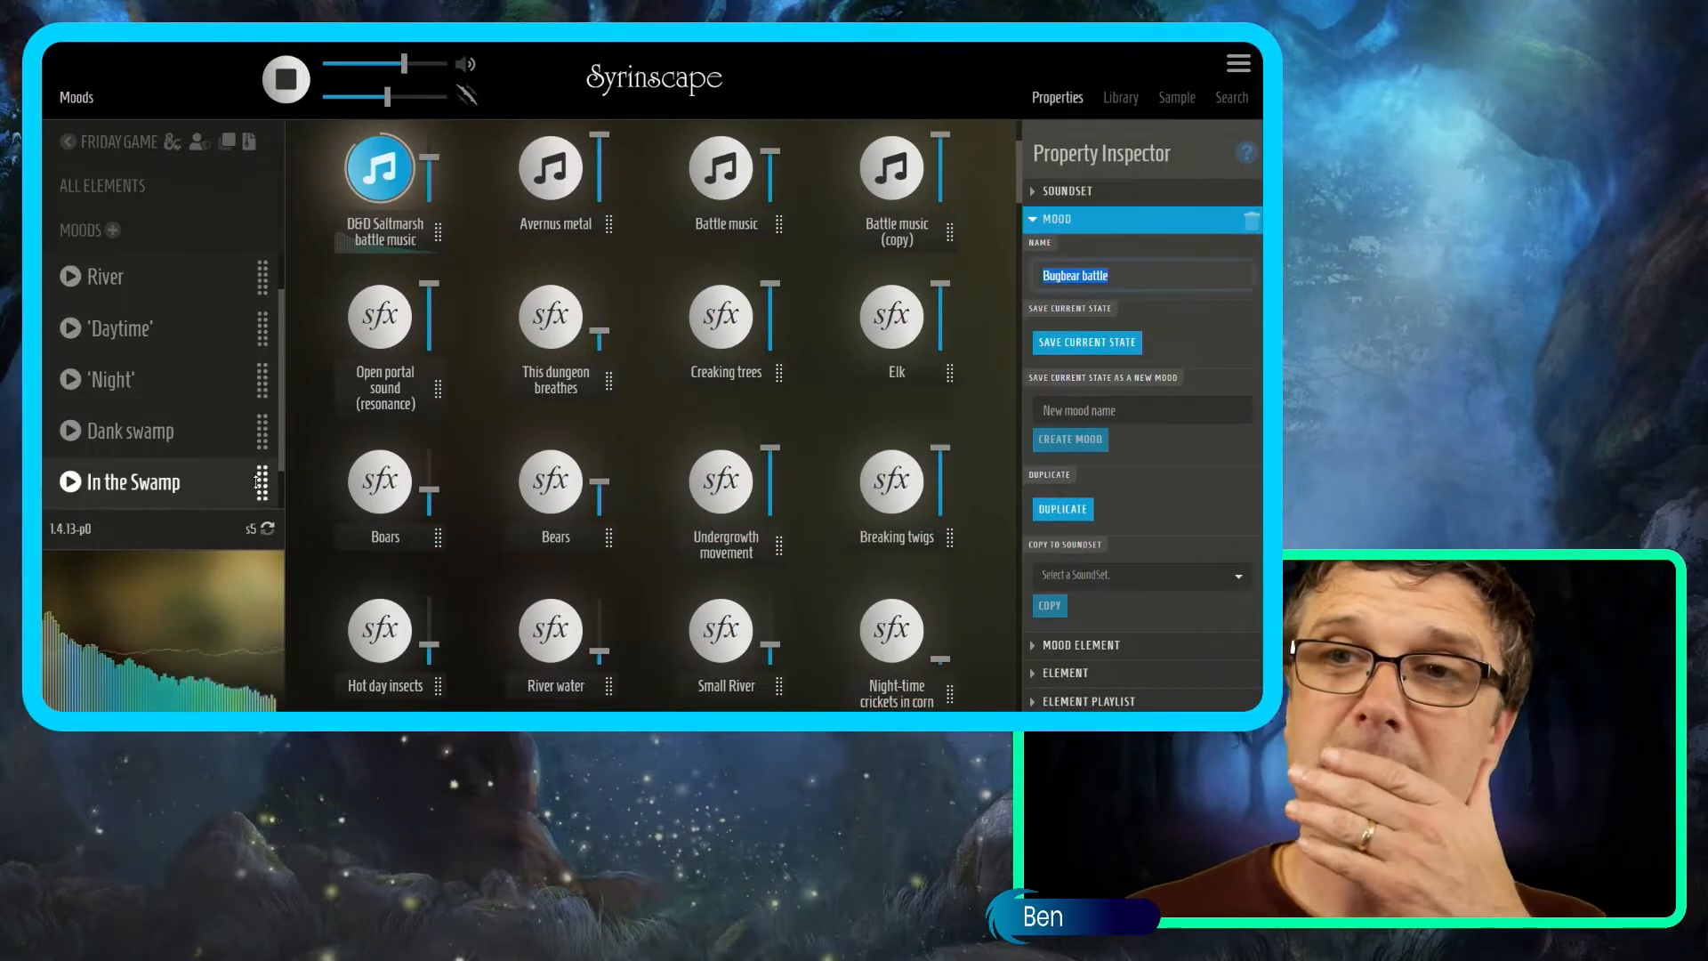
{"action": "scroll", "coordinate": [254, 448], "scroll_direction": "down", "scroll_amount": 1}
{"action": "scroll", "coordinate": [356, 472], "scroll_direction": "down", "scroll_amount": 1}
{"action": "left_click", "coordinate": [74, 433]}
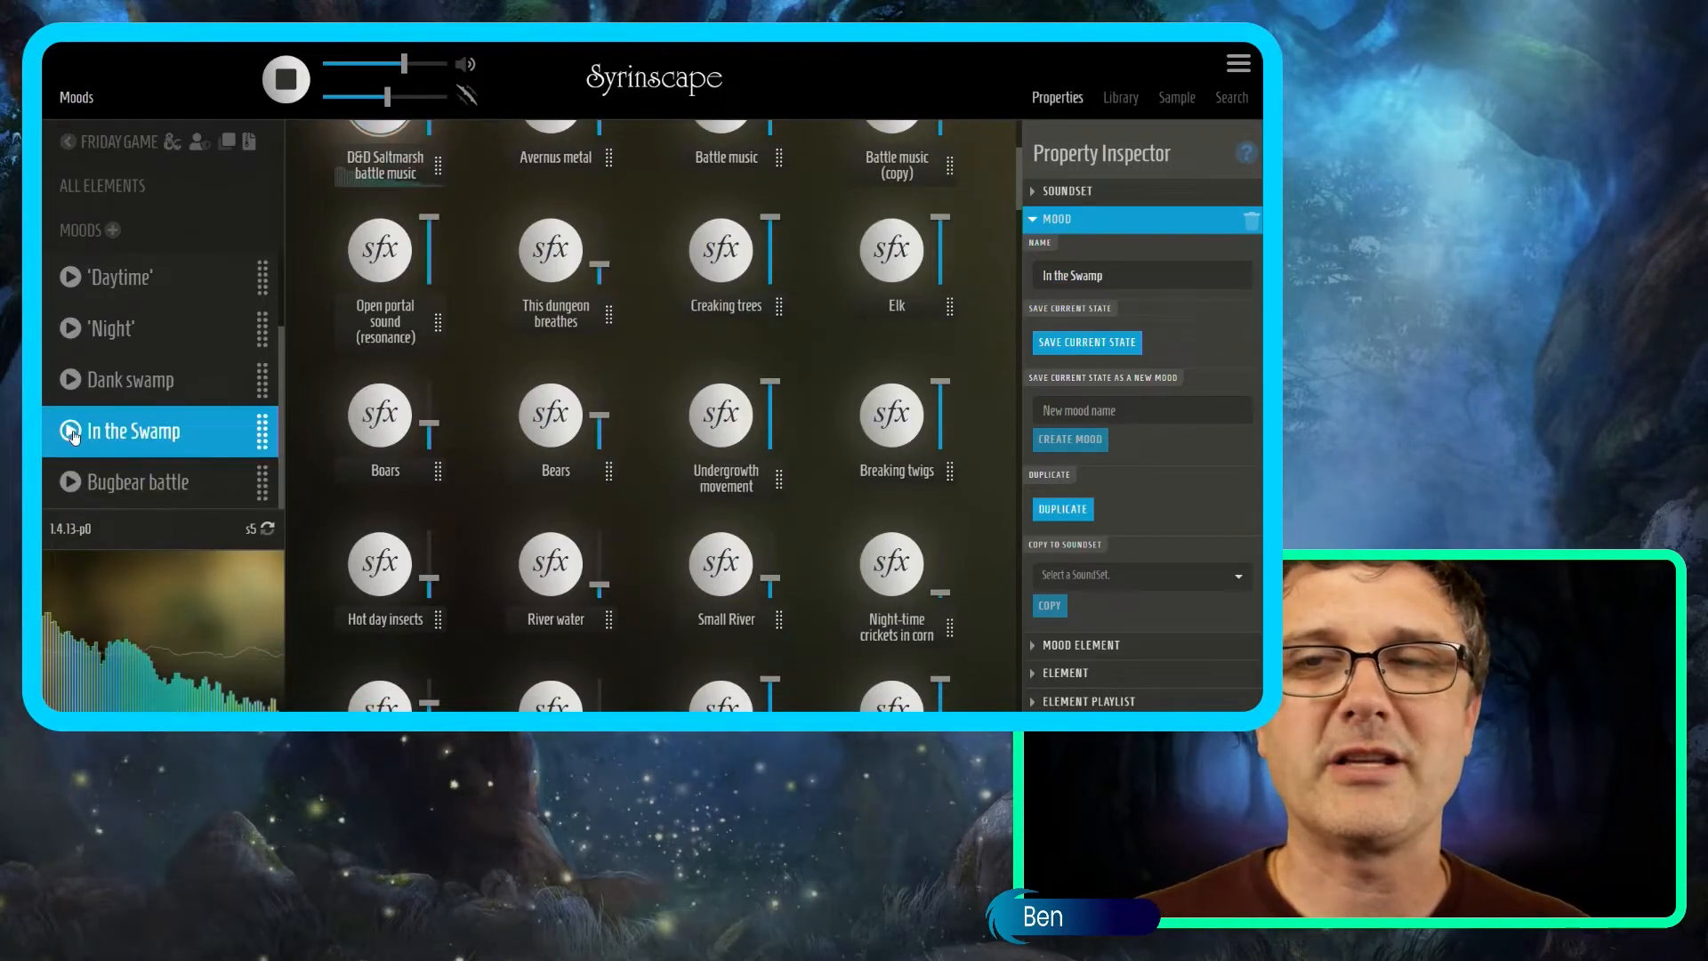
In Bugbear battle, play Avernus metal at 62% instead of the Saltmarsh battle music.
{"action": "scroll", "coordinate": [770, 367], "scroll_direction": "up", "scroll_amount": 3}
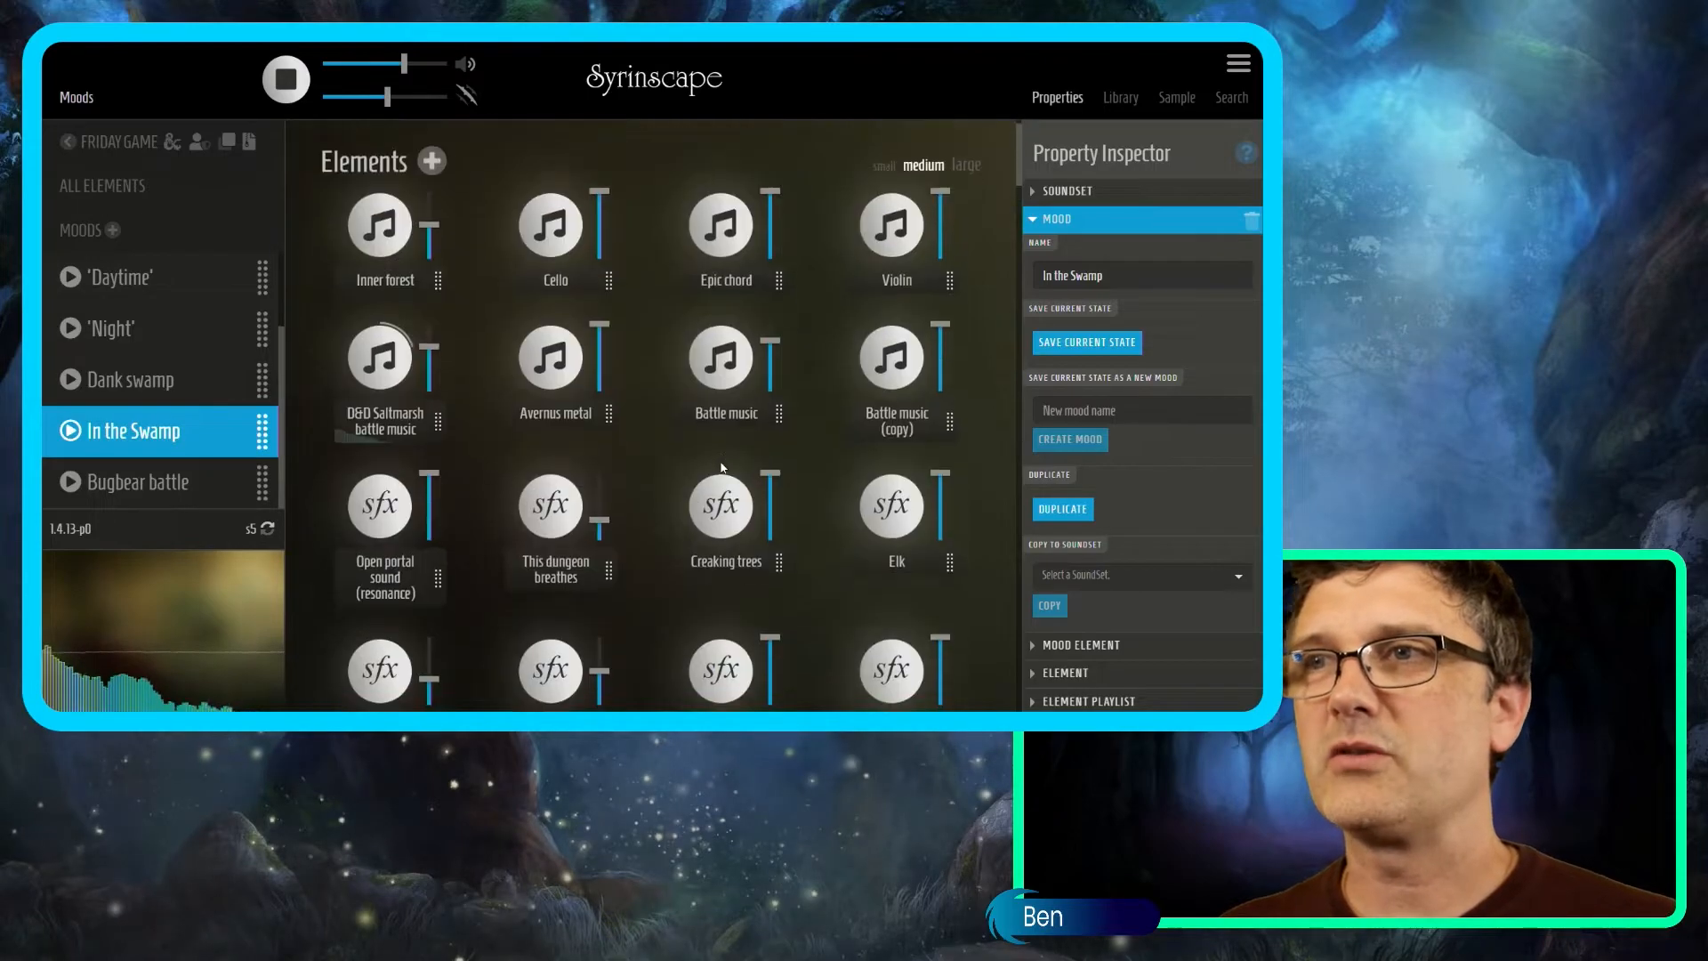
{"action": "scroll", "coordinate": [724, 467], "scroll_direction": "down", "scroll_amount": 10}
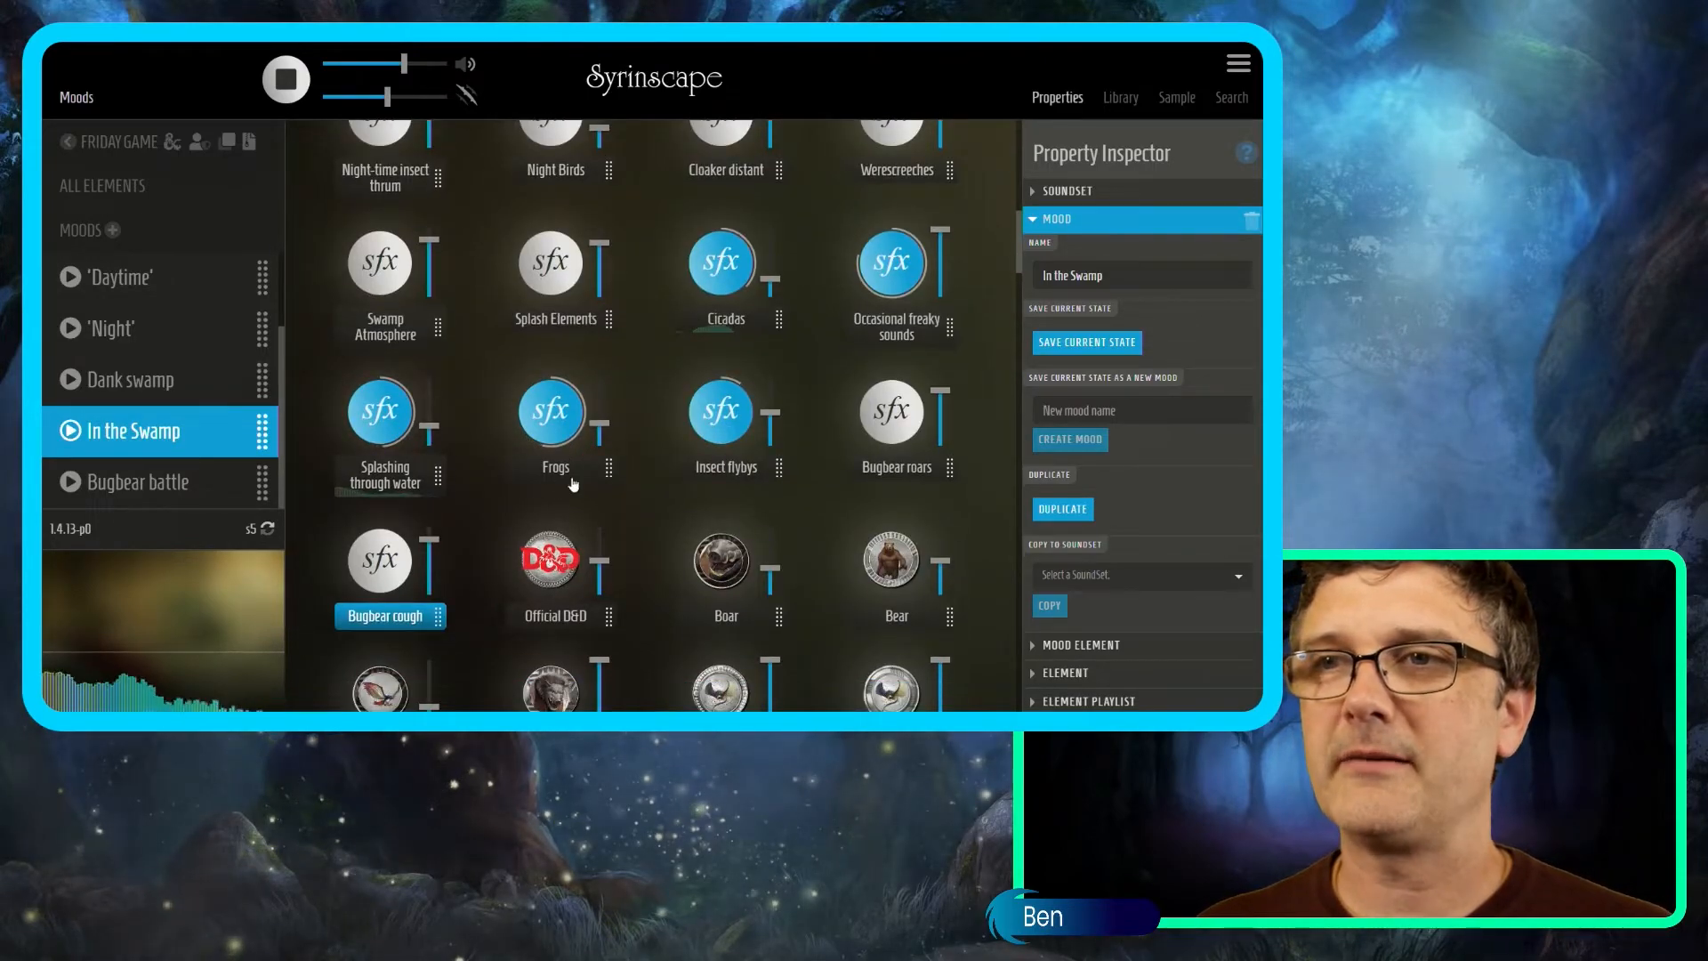
{"action": "scroll", "coordinate": [545, 462], "scroll_direction": "down", "scroll_amount": 15}
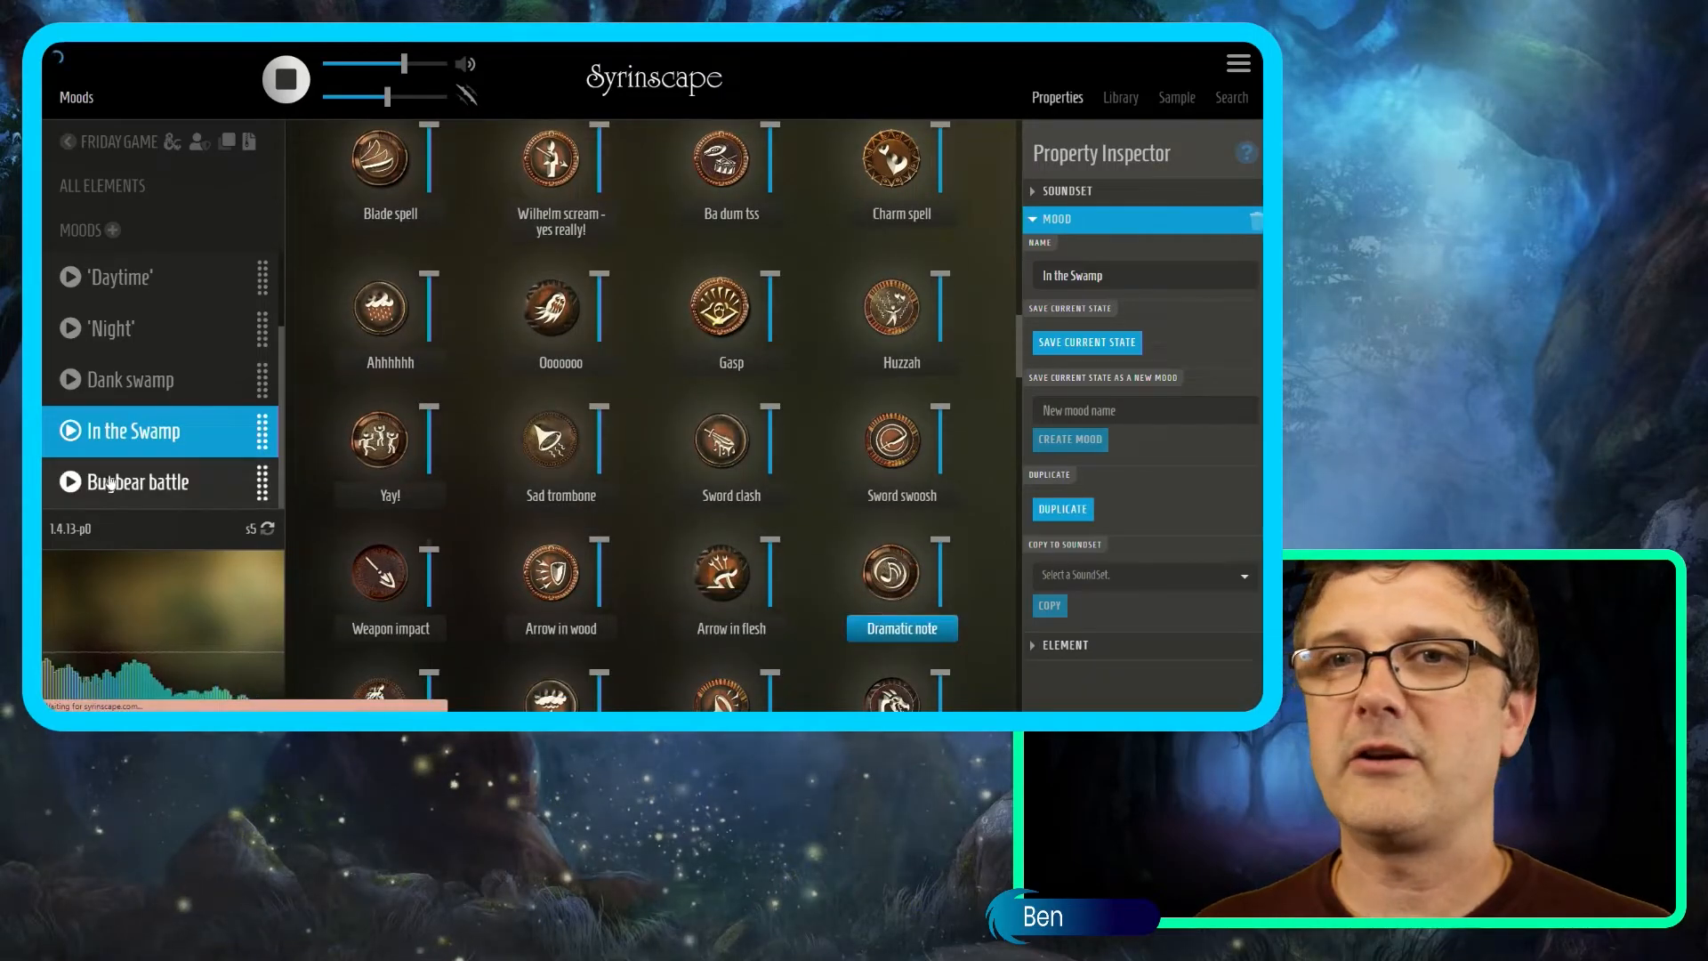
{"action": "left_click", "coordinate": [72, 483]}
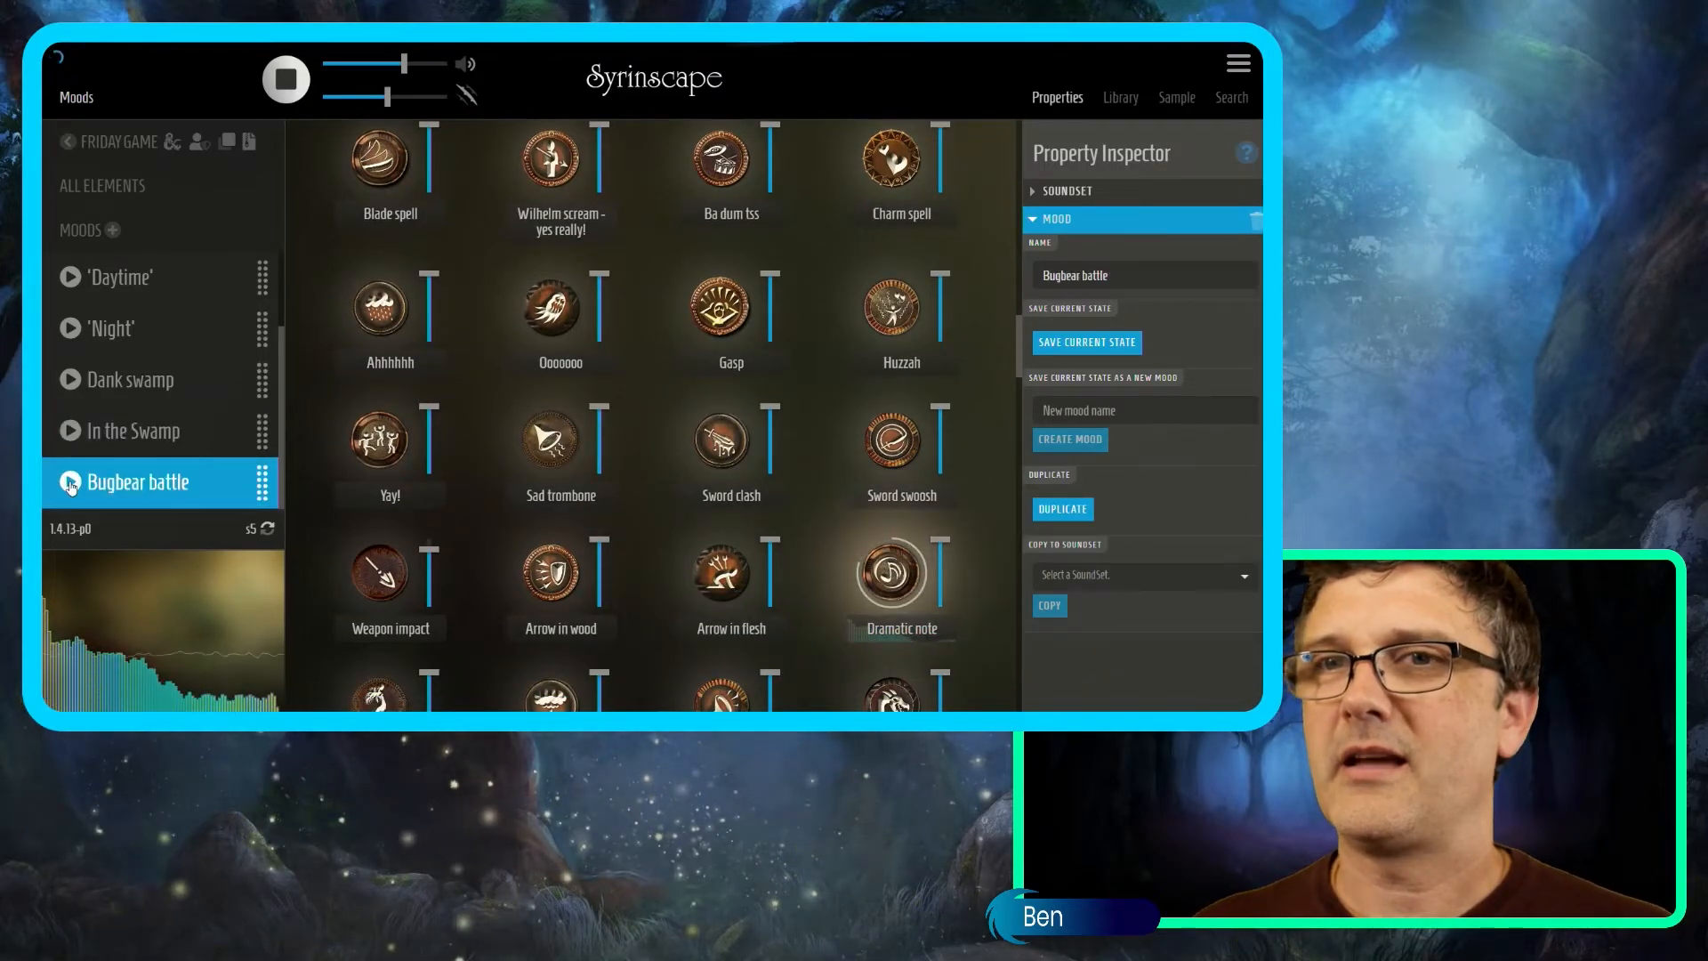
{"action": "scroll", "coordinate": [658, 463], "scroll_direction": "up", "scroll_amount": 5}
{"action": "scroll", "coordinate": [667, 458], "scroll_direction": "up", "scroll_amount": 10}
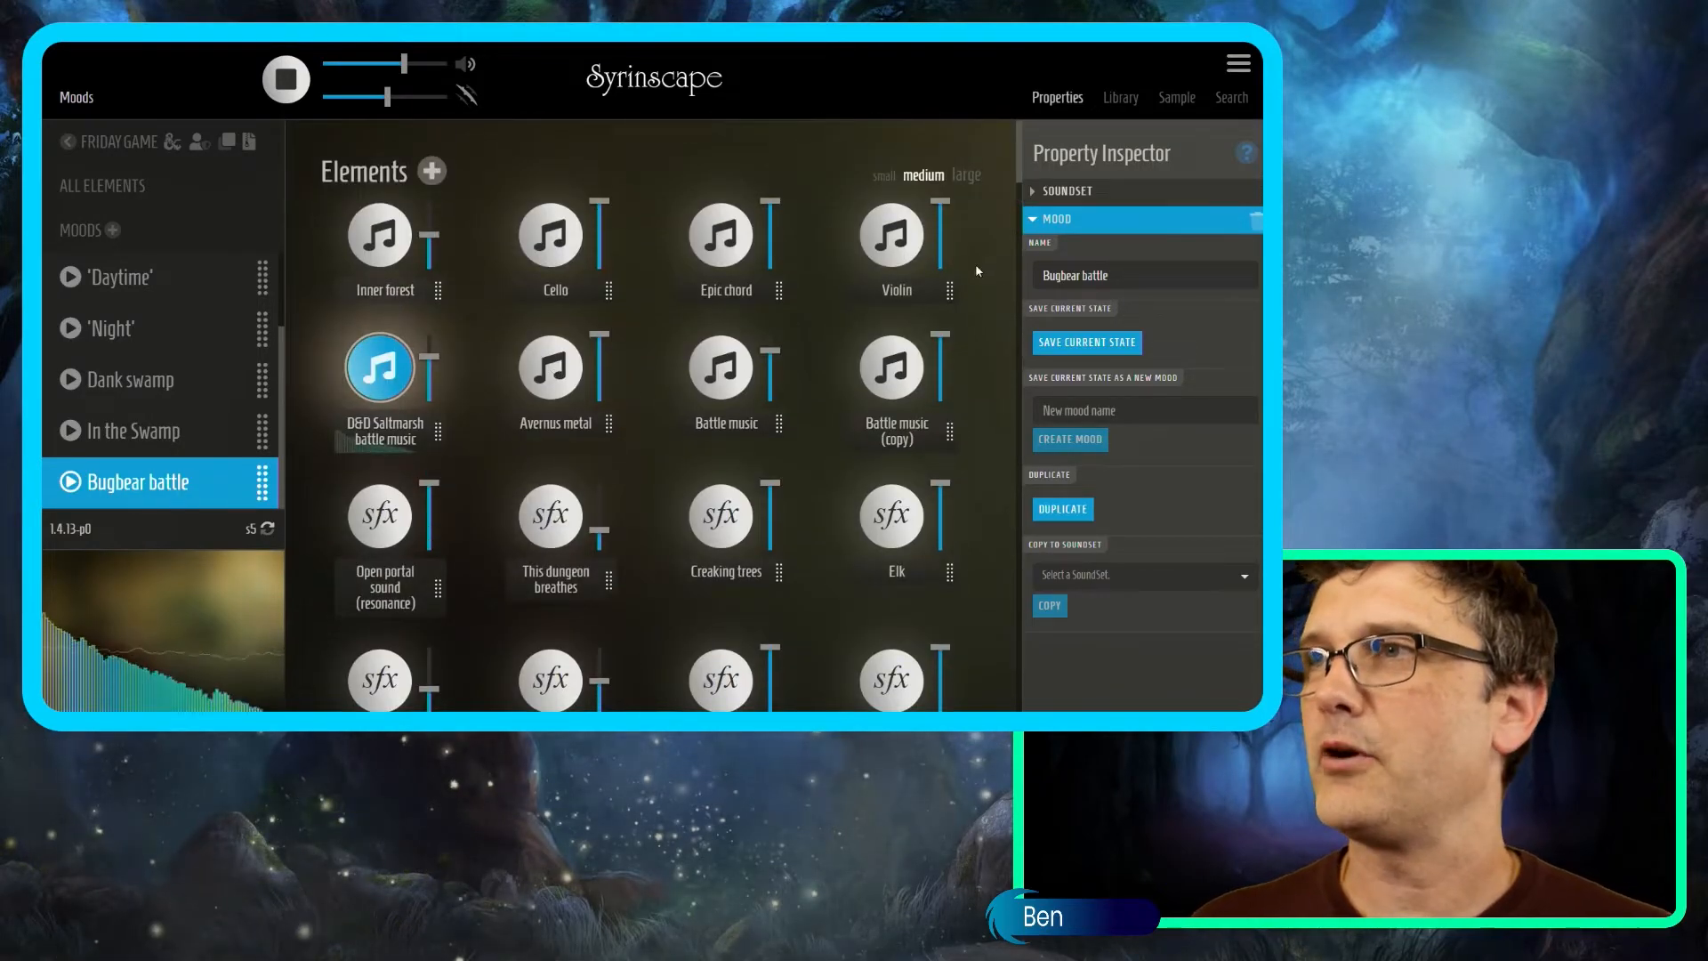
{"action": "left_click_drag", "start_coordinate": [600, 336], "coordinate": [598, 376]}
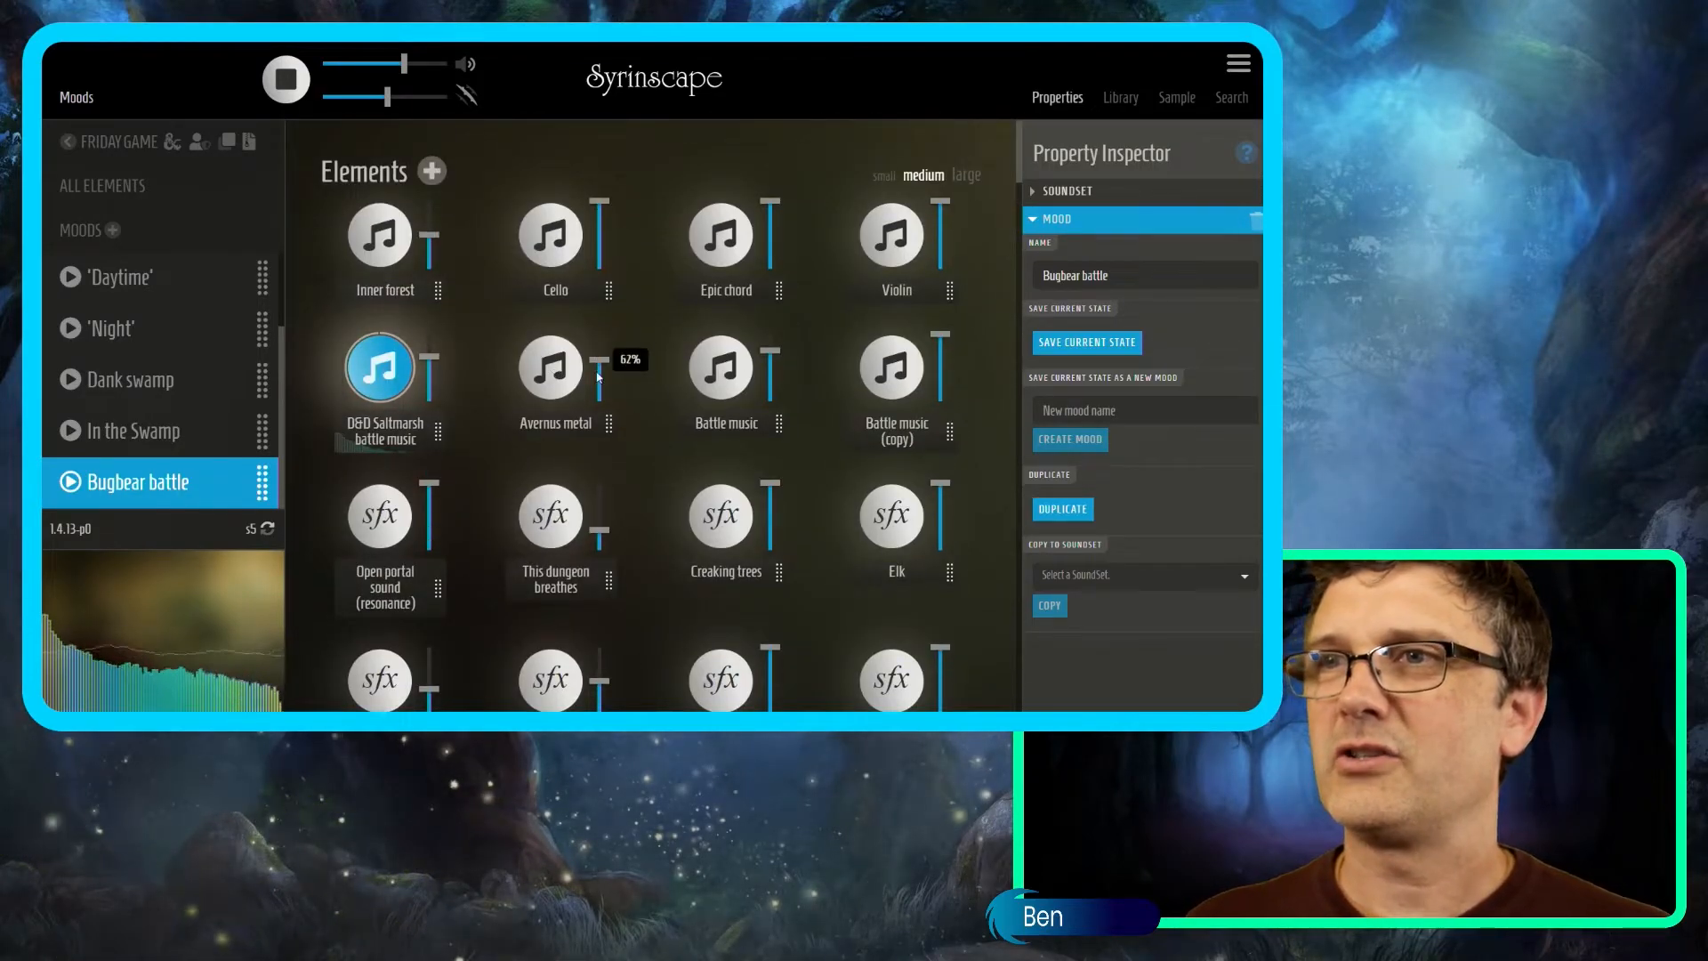
{"action": "left_click", "coordinate": [387, 377]}
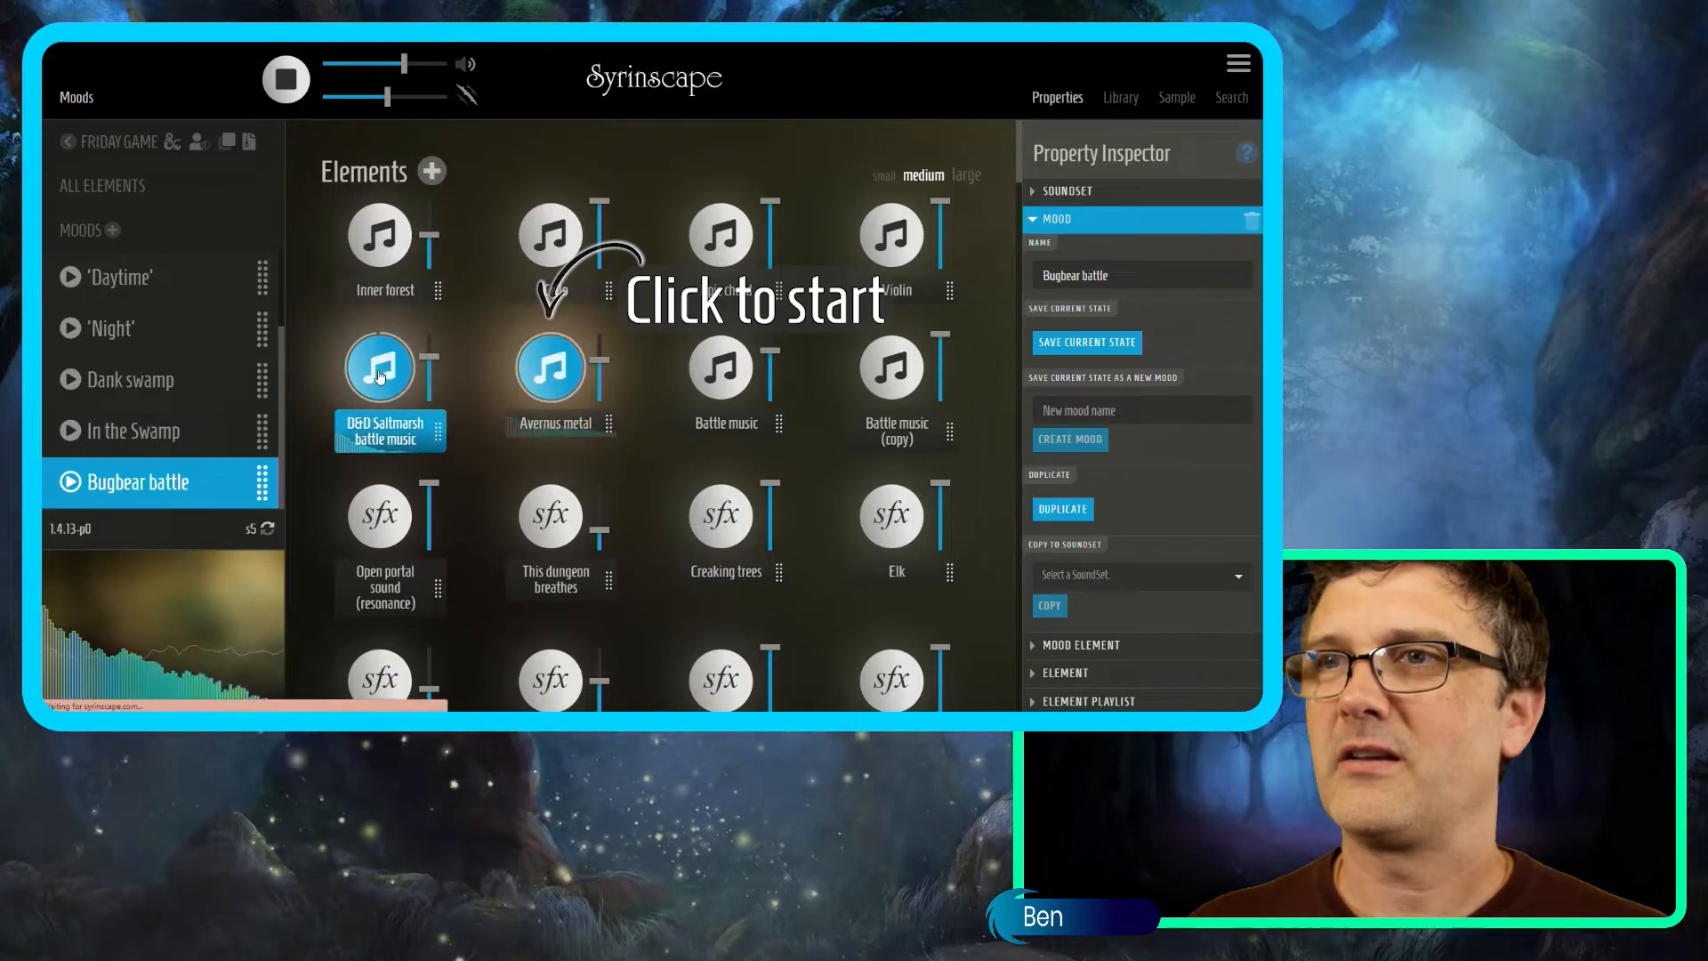
{"action": "left_click", "coordinate": [1223, 100]}
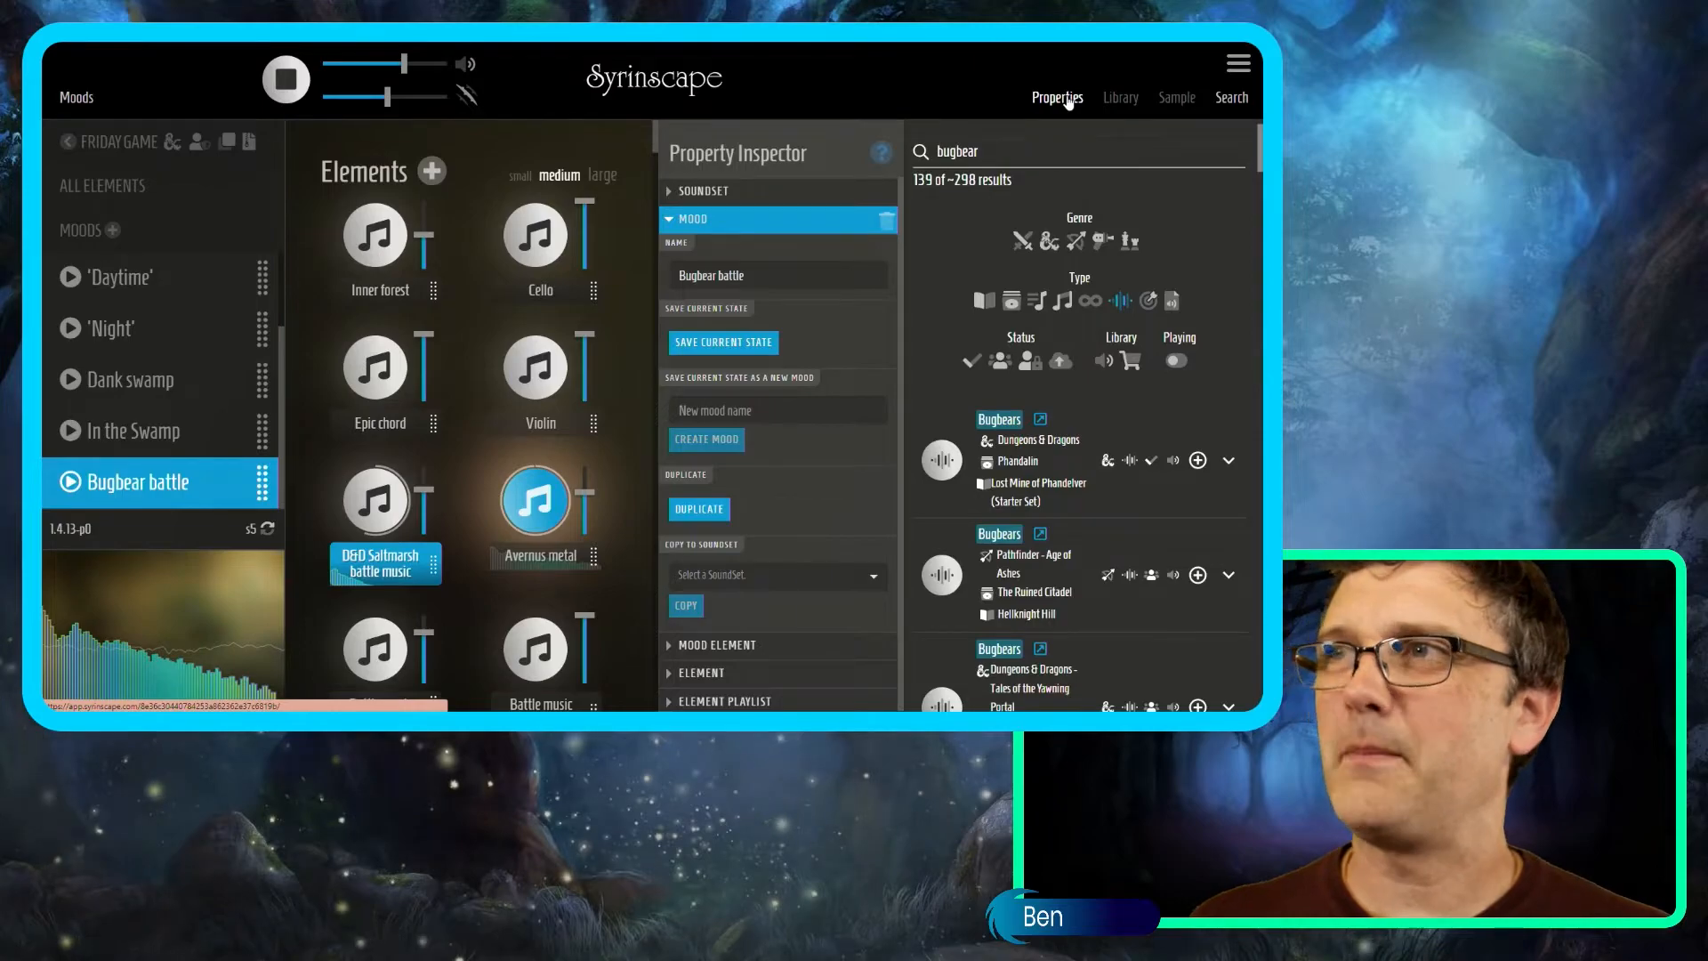
Search 'black dragon', add Black dragon roars to the mood, and preview it.
{"action": "type", "text": "black dragon"}
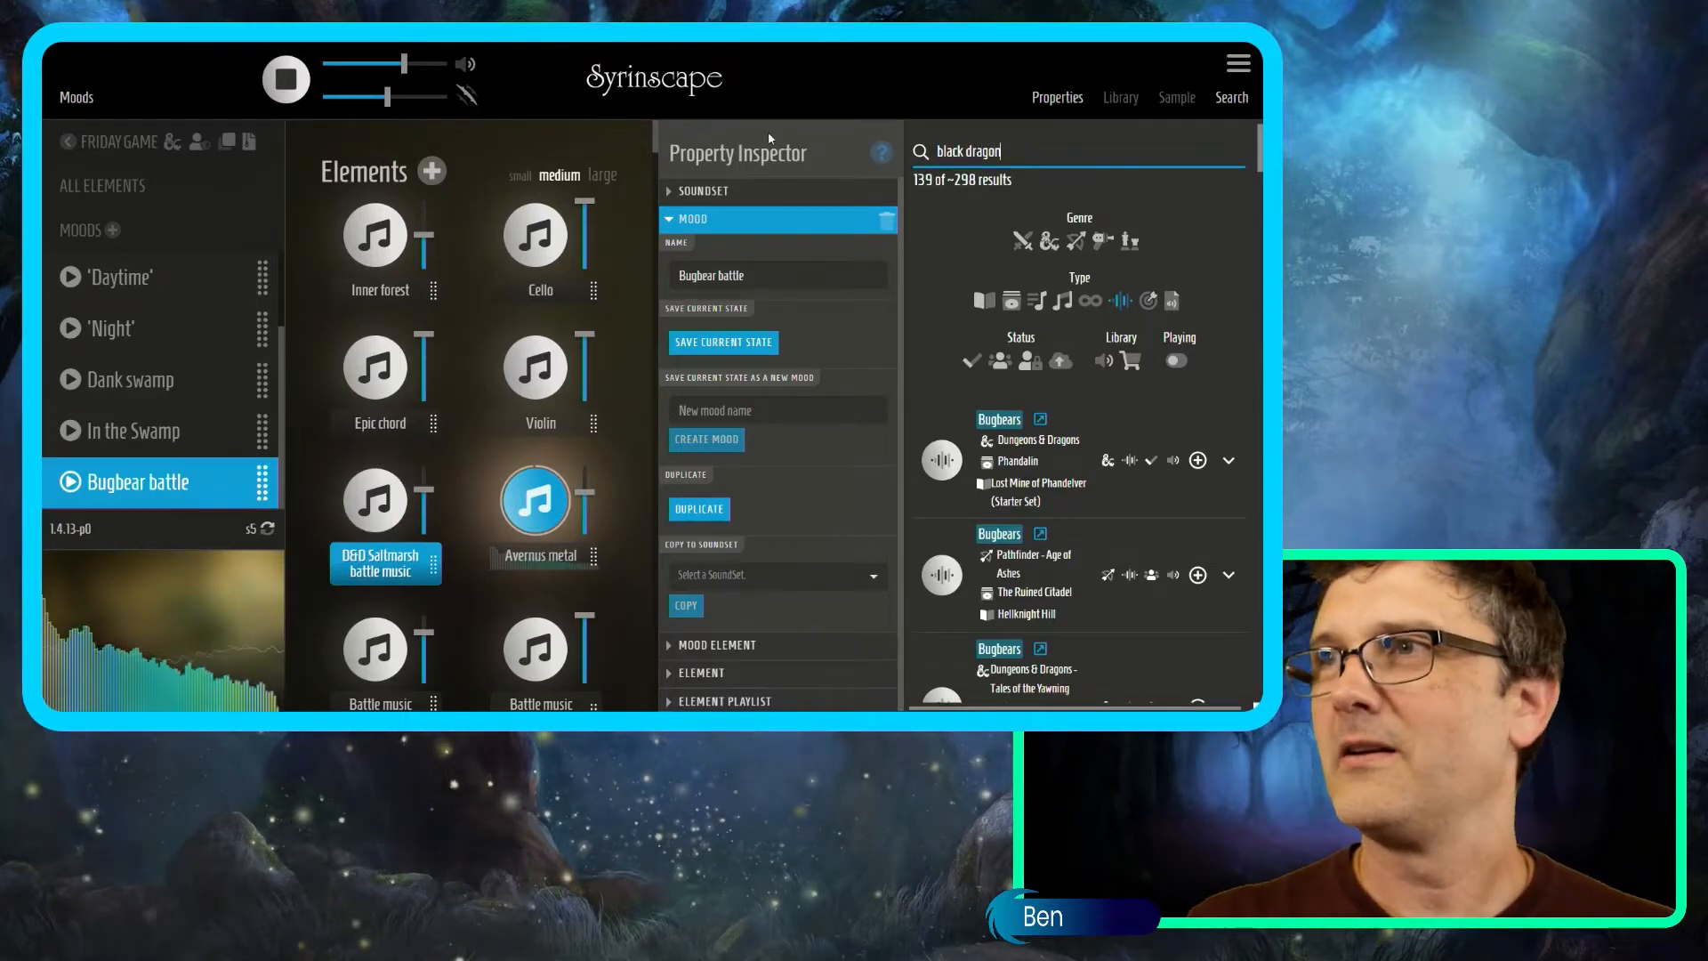
{"action": "scroll", "coordinate": [556, 543], "scroll_direction": "down", "scroll_amount": 10}
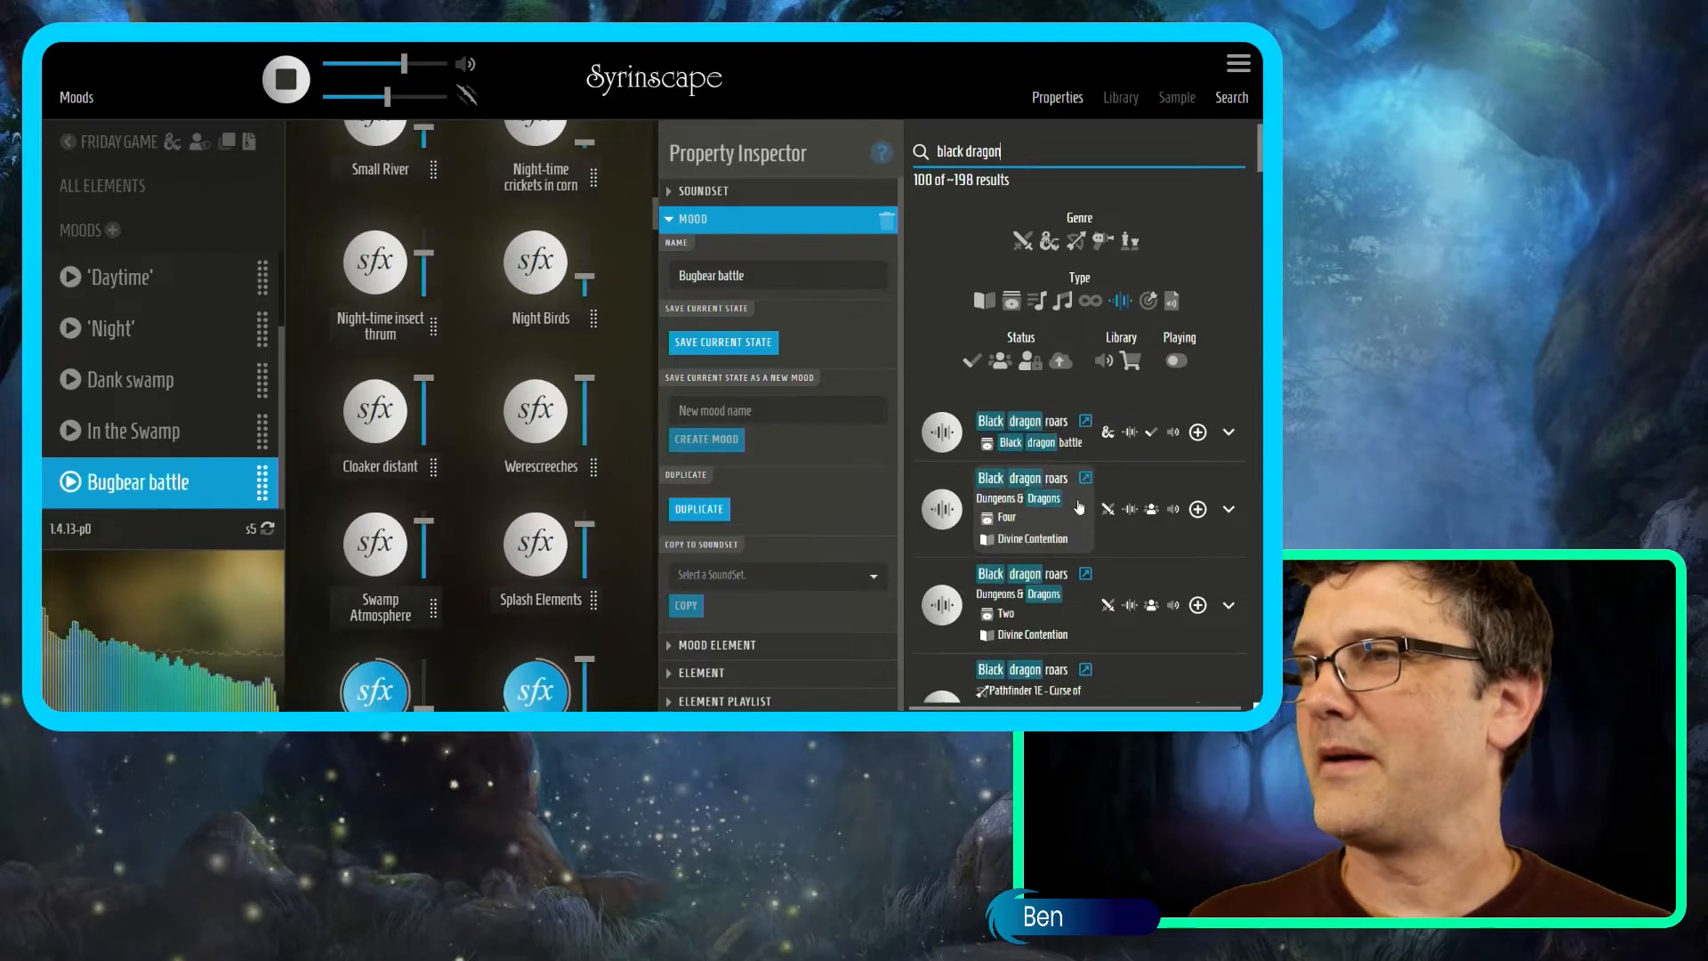
{"action": "left_click", "coordinate": [1198, 432]}
{"action": "scroll", "coordinate": [544, 474], "scroll_direction": "down", "scroll_amount": 5}
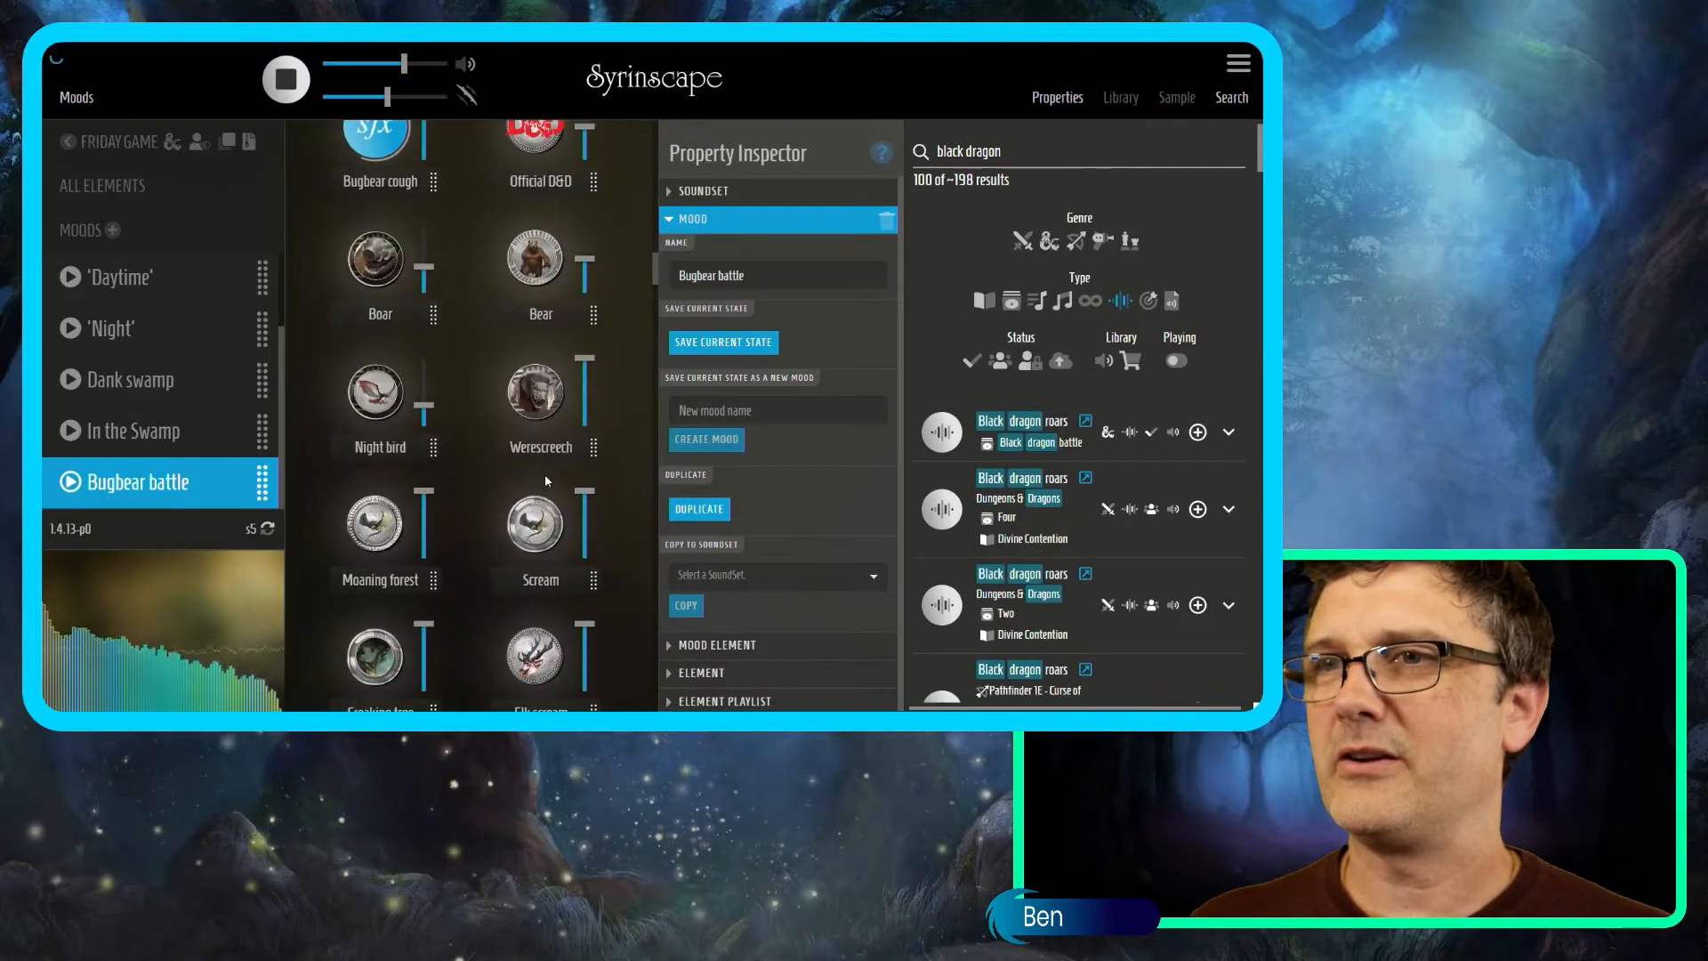
{"action": "scroll", "coordinate": [546, 481], "scroll_direction": "down", "scroll_amount": 4}
{"action": "scroll", "coordinate": [546, 481], "scroll_direction": "up", "scroll_amount": 5}
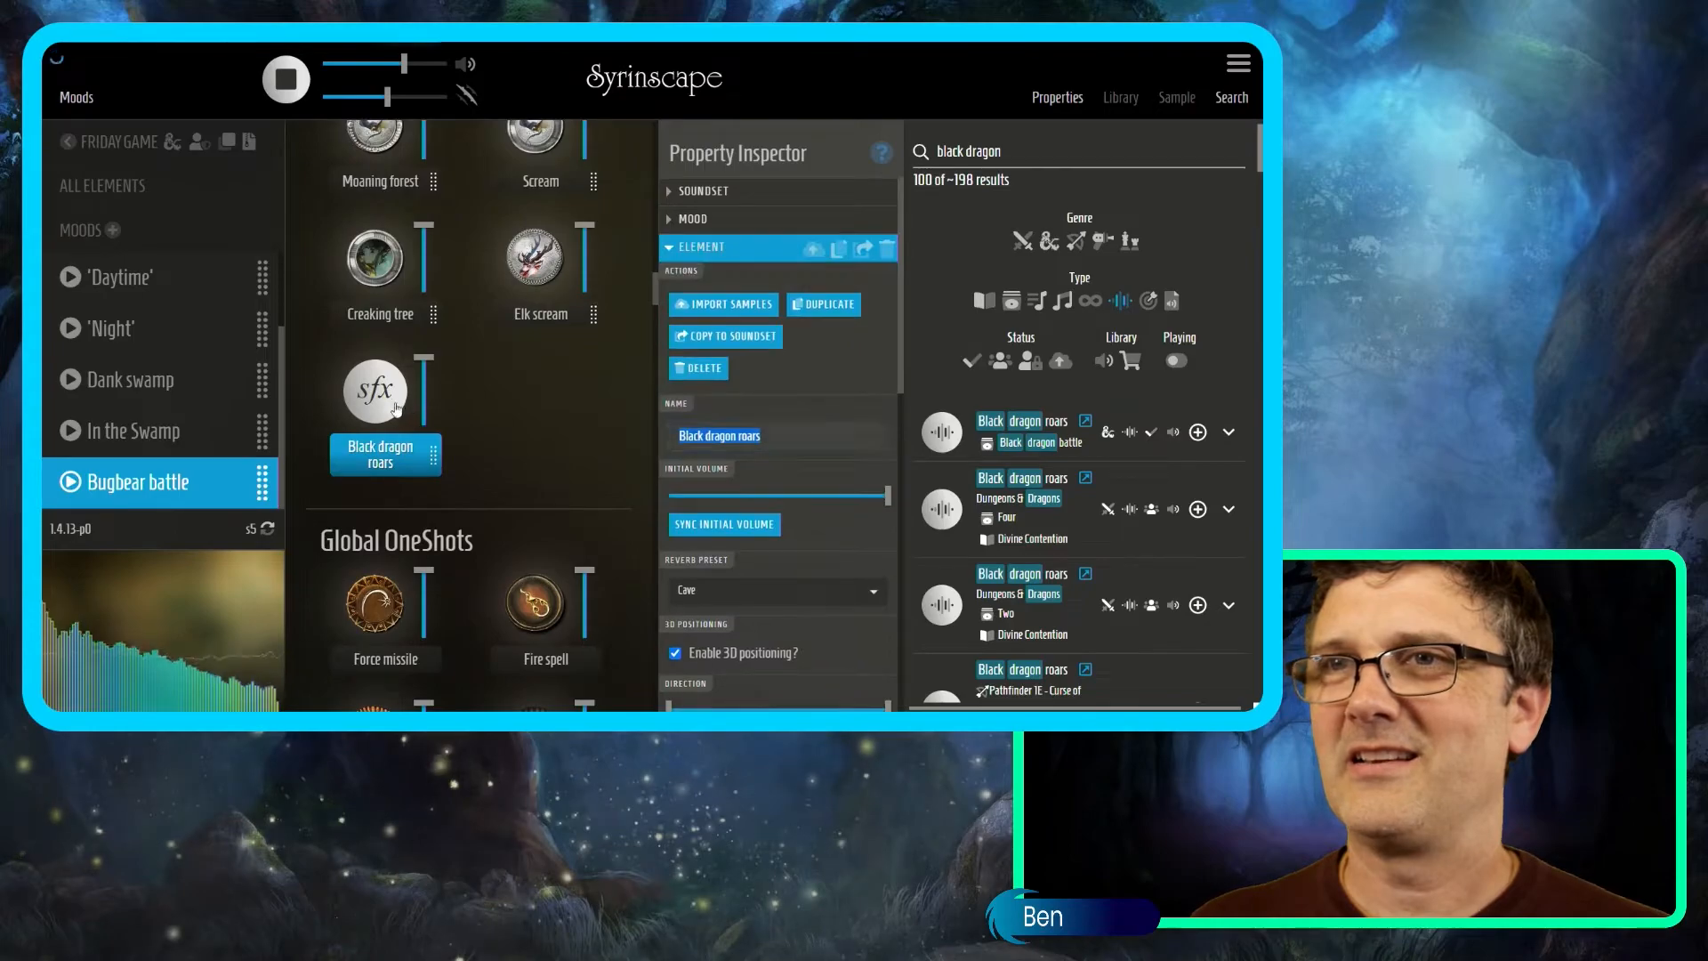
{"action": "left_click", "coordinate": [402, 391]}
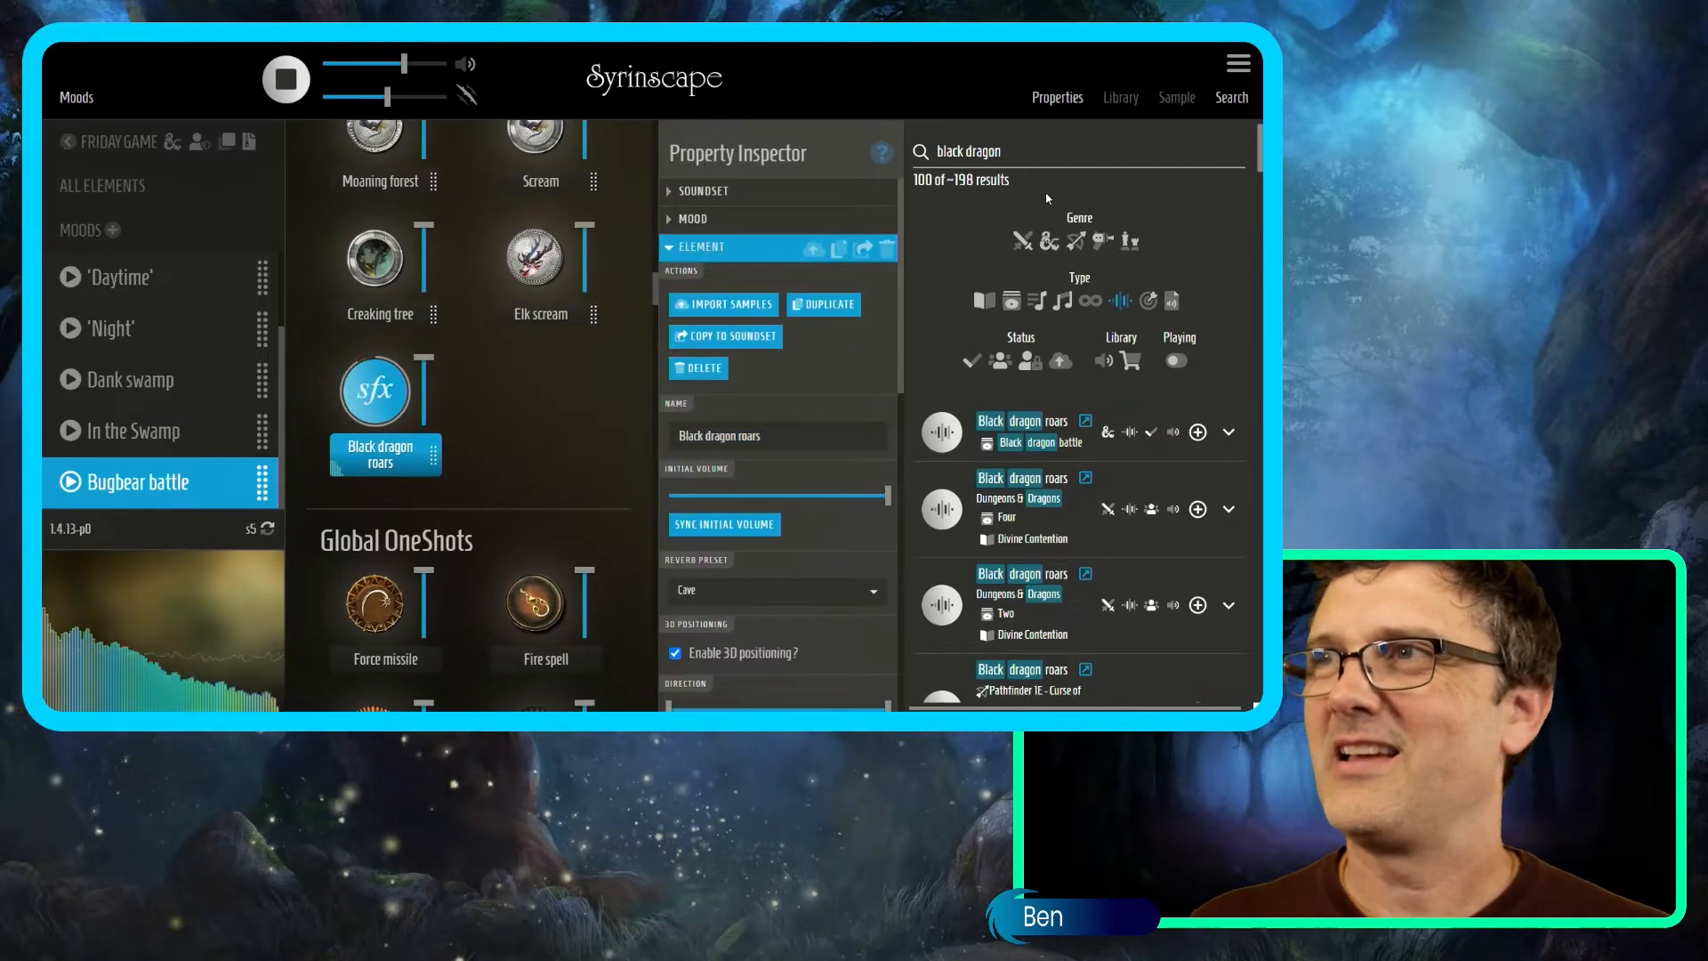
Refine to 'black dragon breath', add Black dragon acid breath weapon, and preview it.
{"action": "left_click", "coordinate": [1043, 156]}
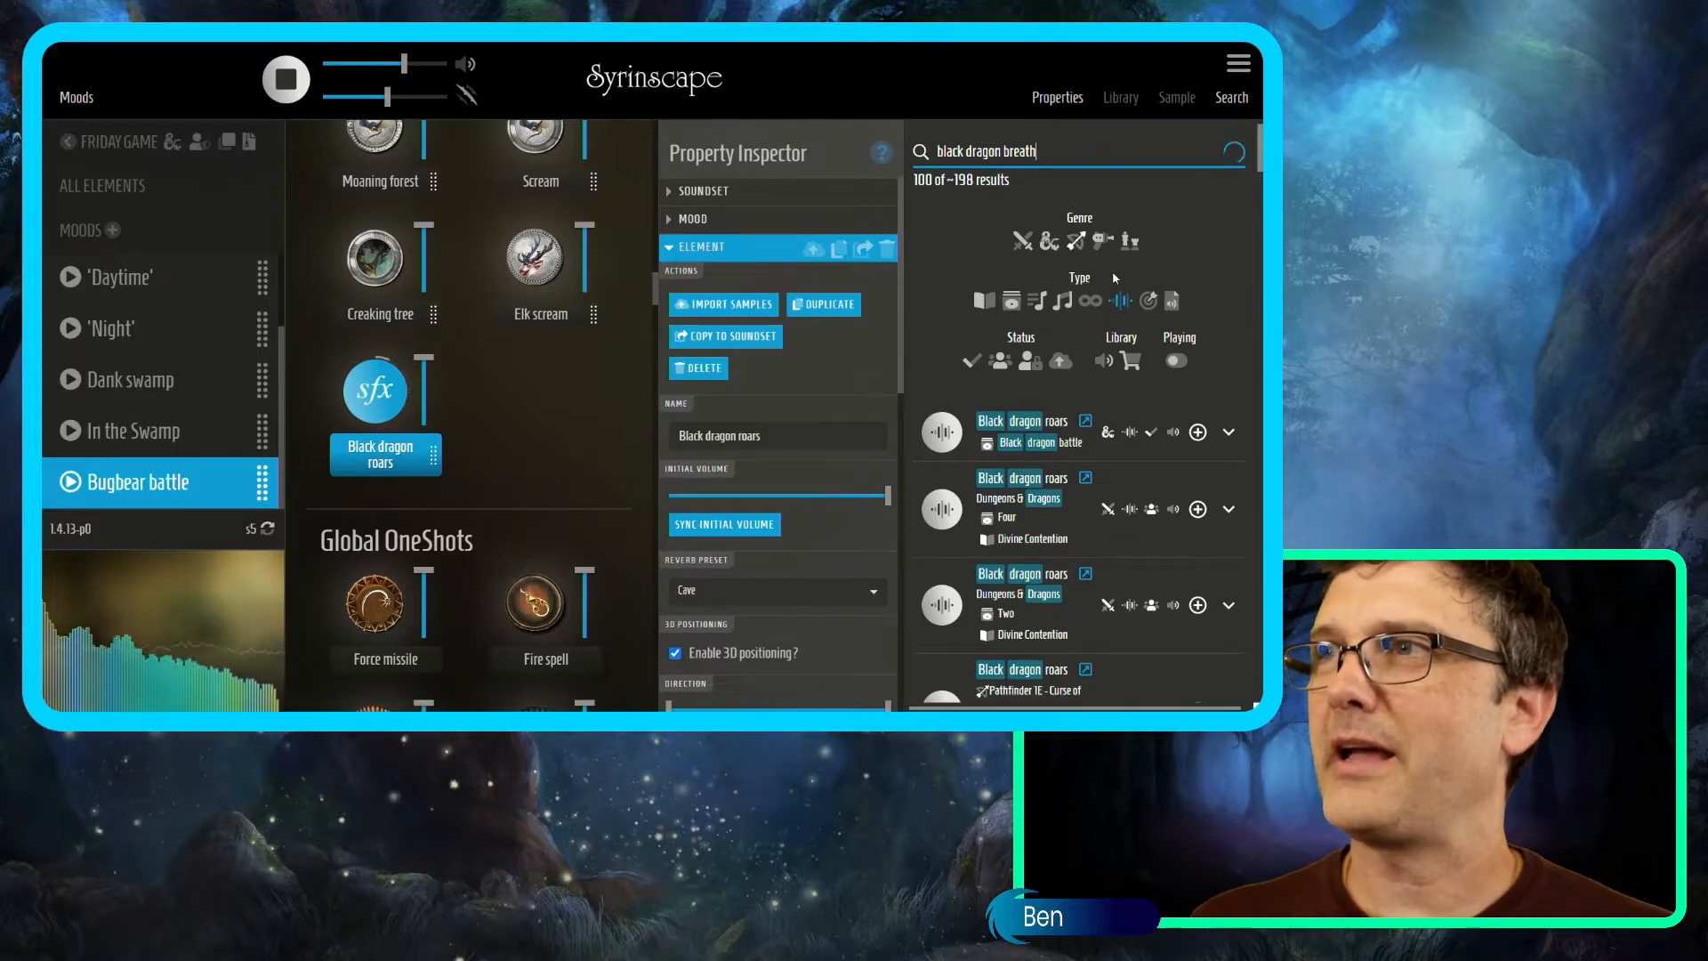
{"action": "type", "text": "breath"}
{"action": "left_click", "coordinate": [1147, 305]}
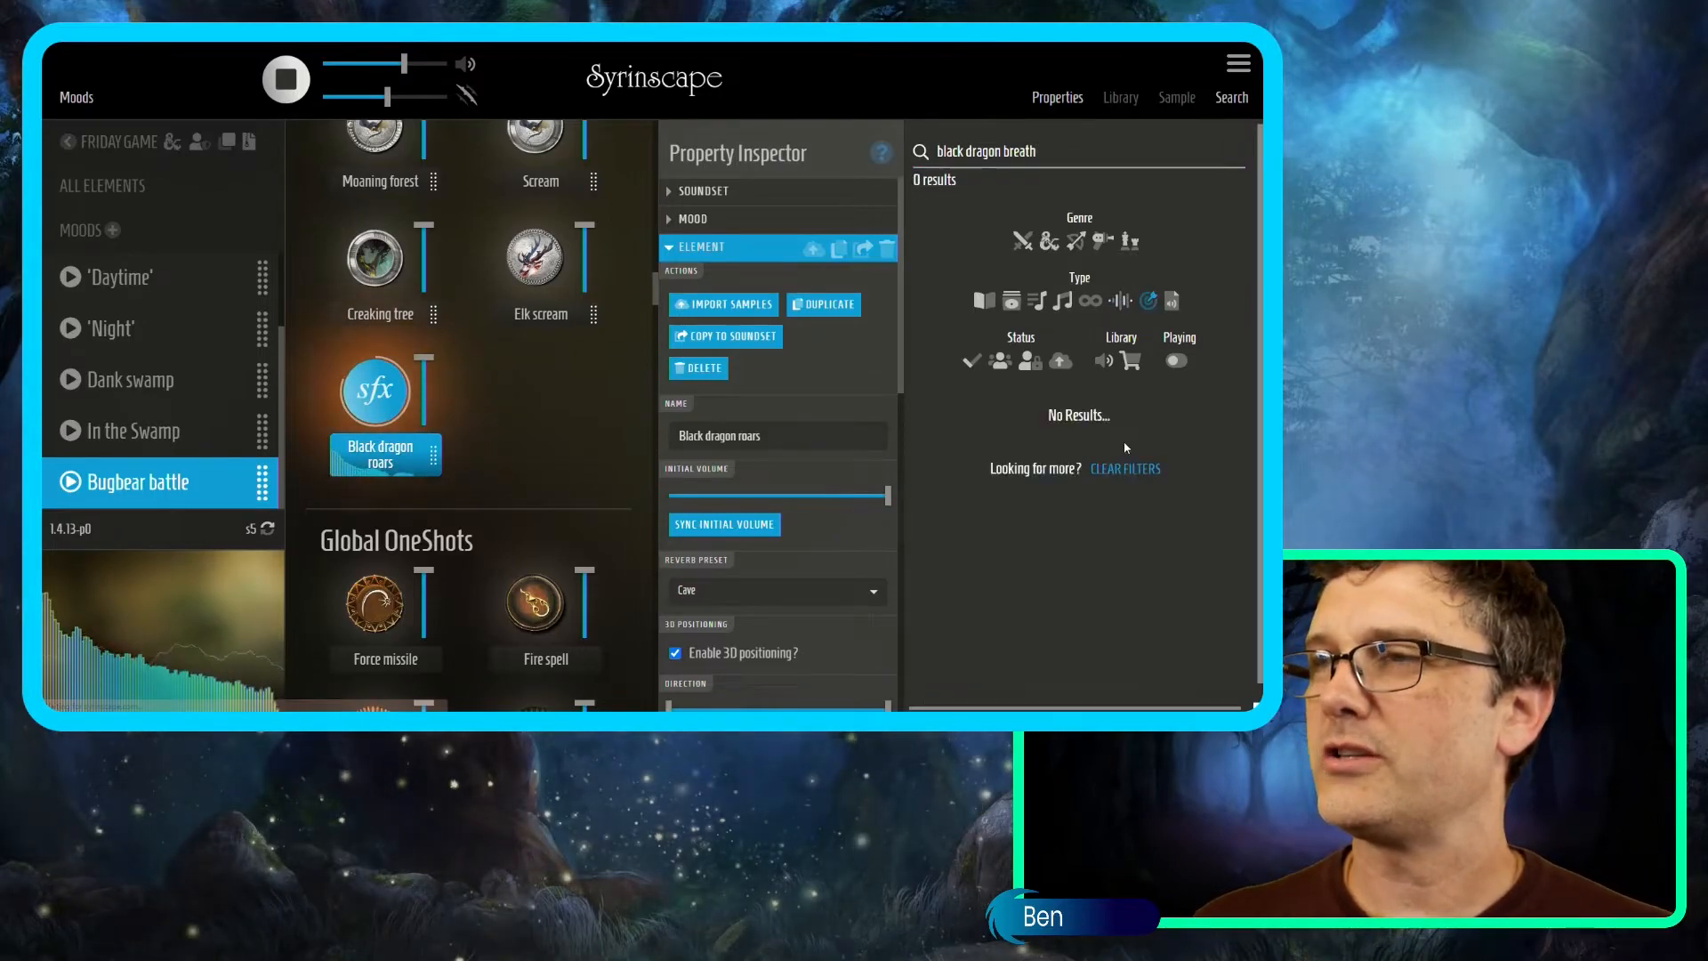
{"action": "left_click", "coordinate": [1110, 468]}
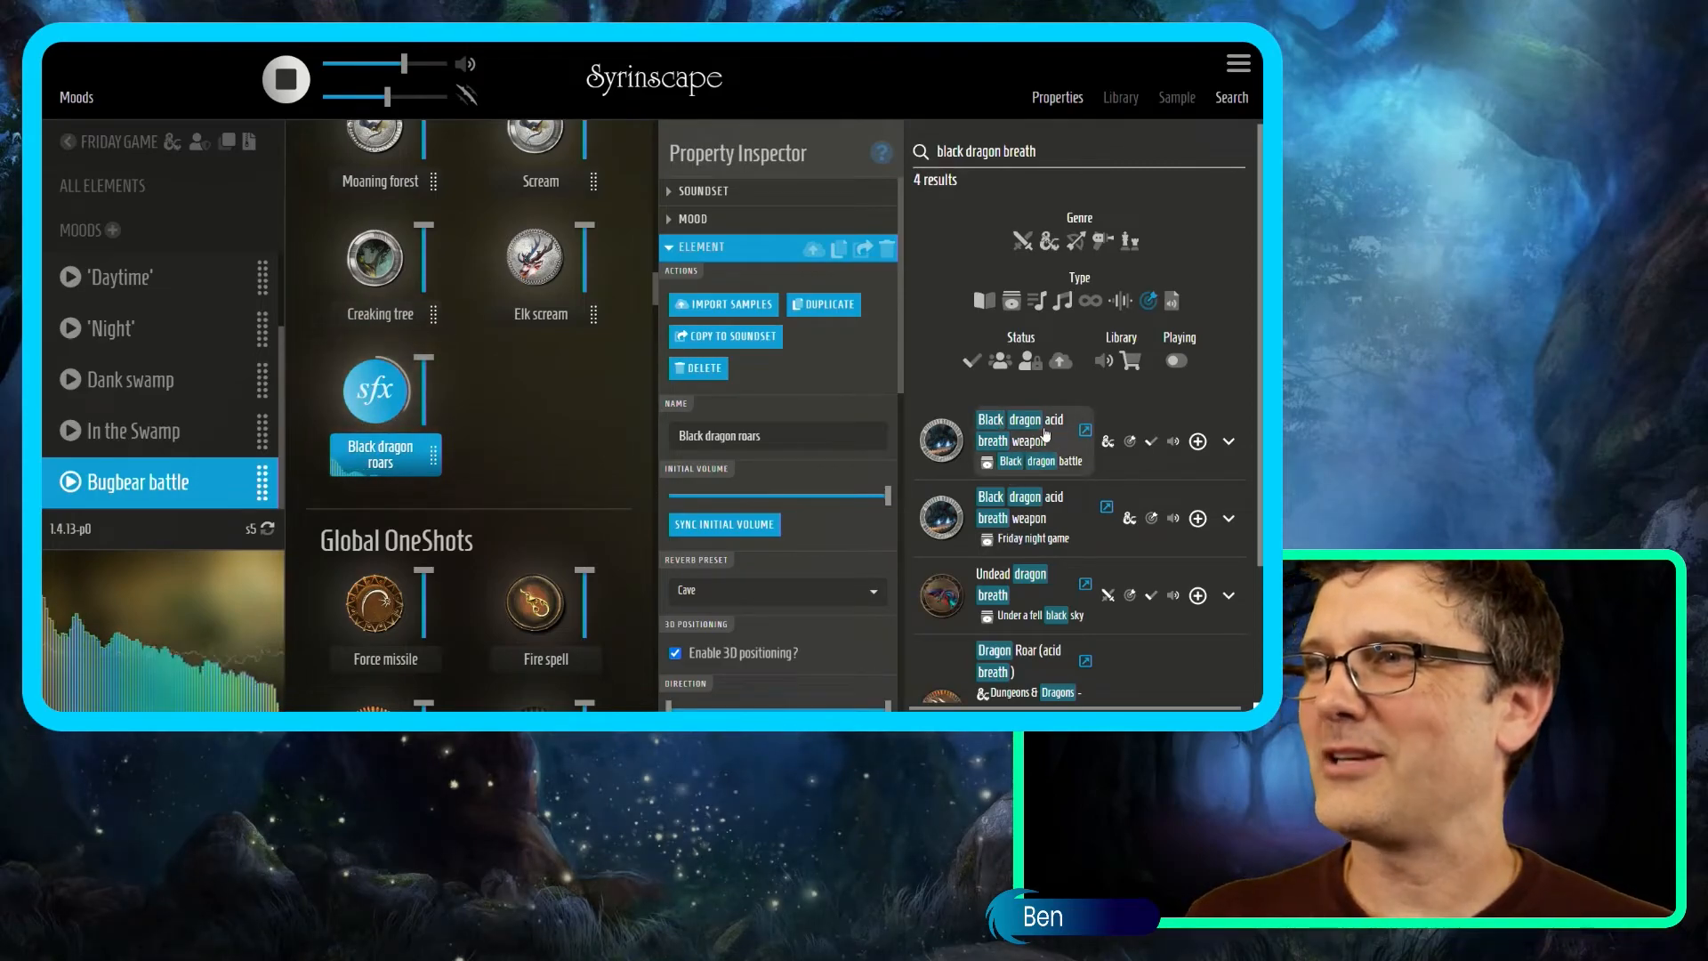
{"action": "left_click", "coordinate": [1196, 442]}
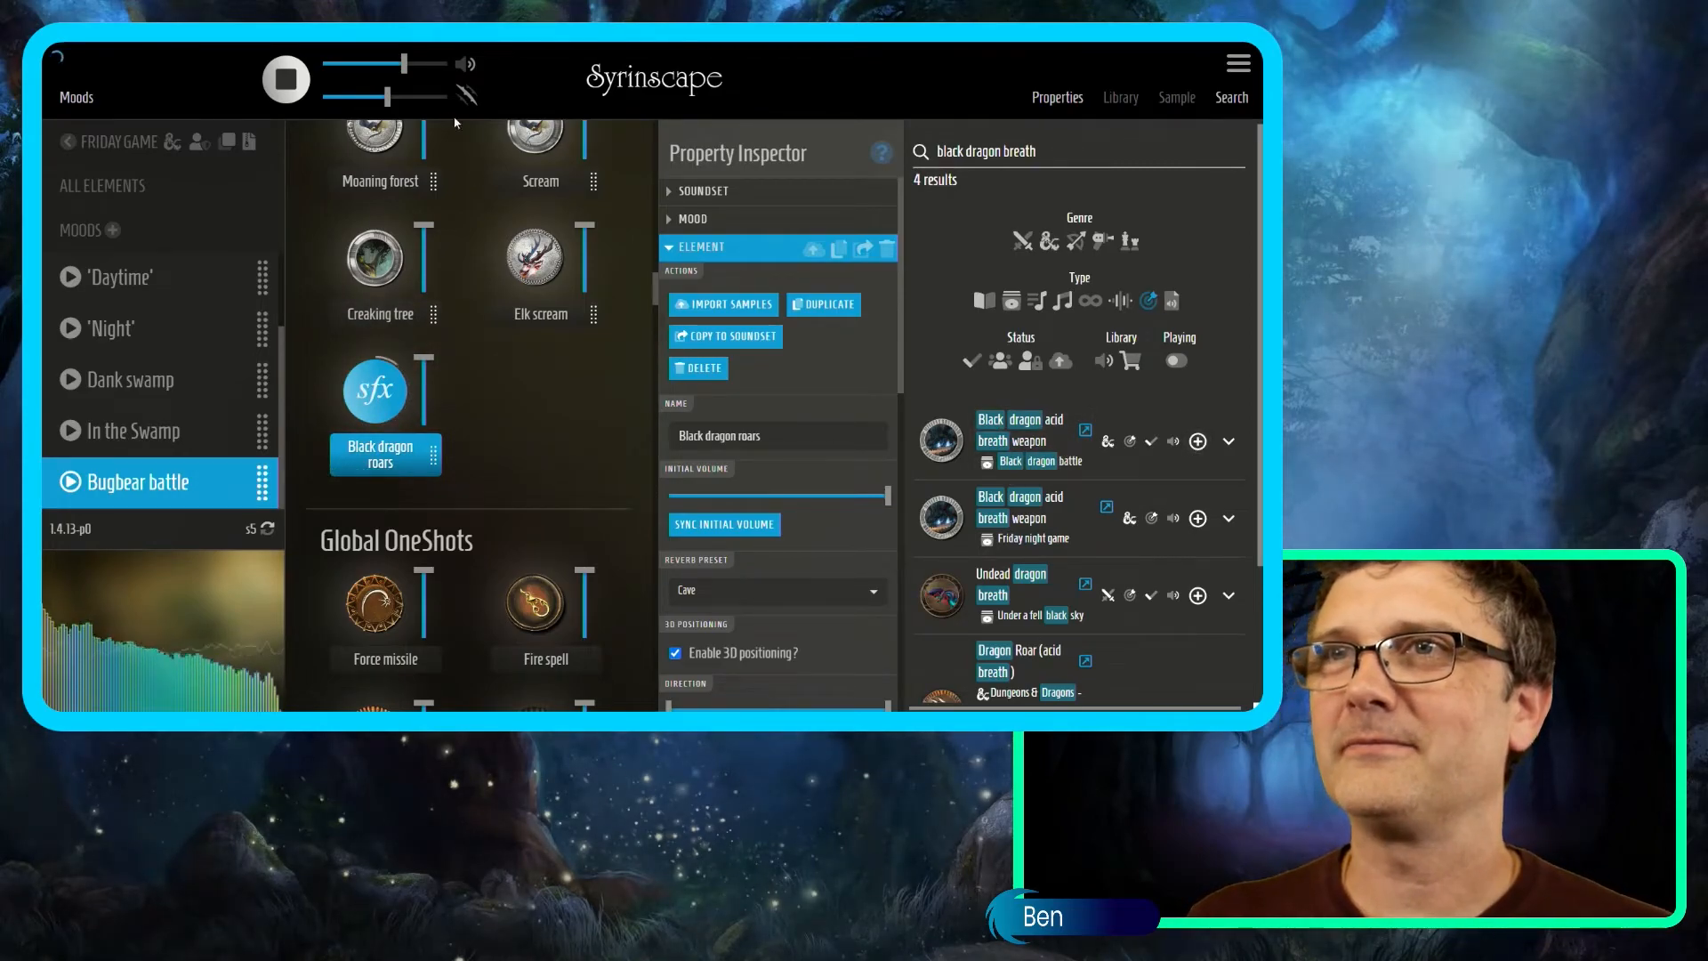
{"action": "left_click", "coordinate": [539, 399]}
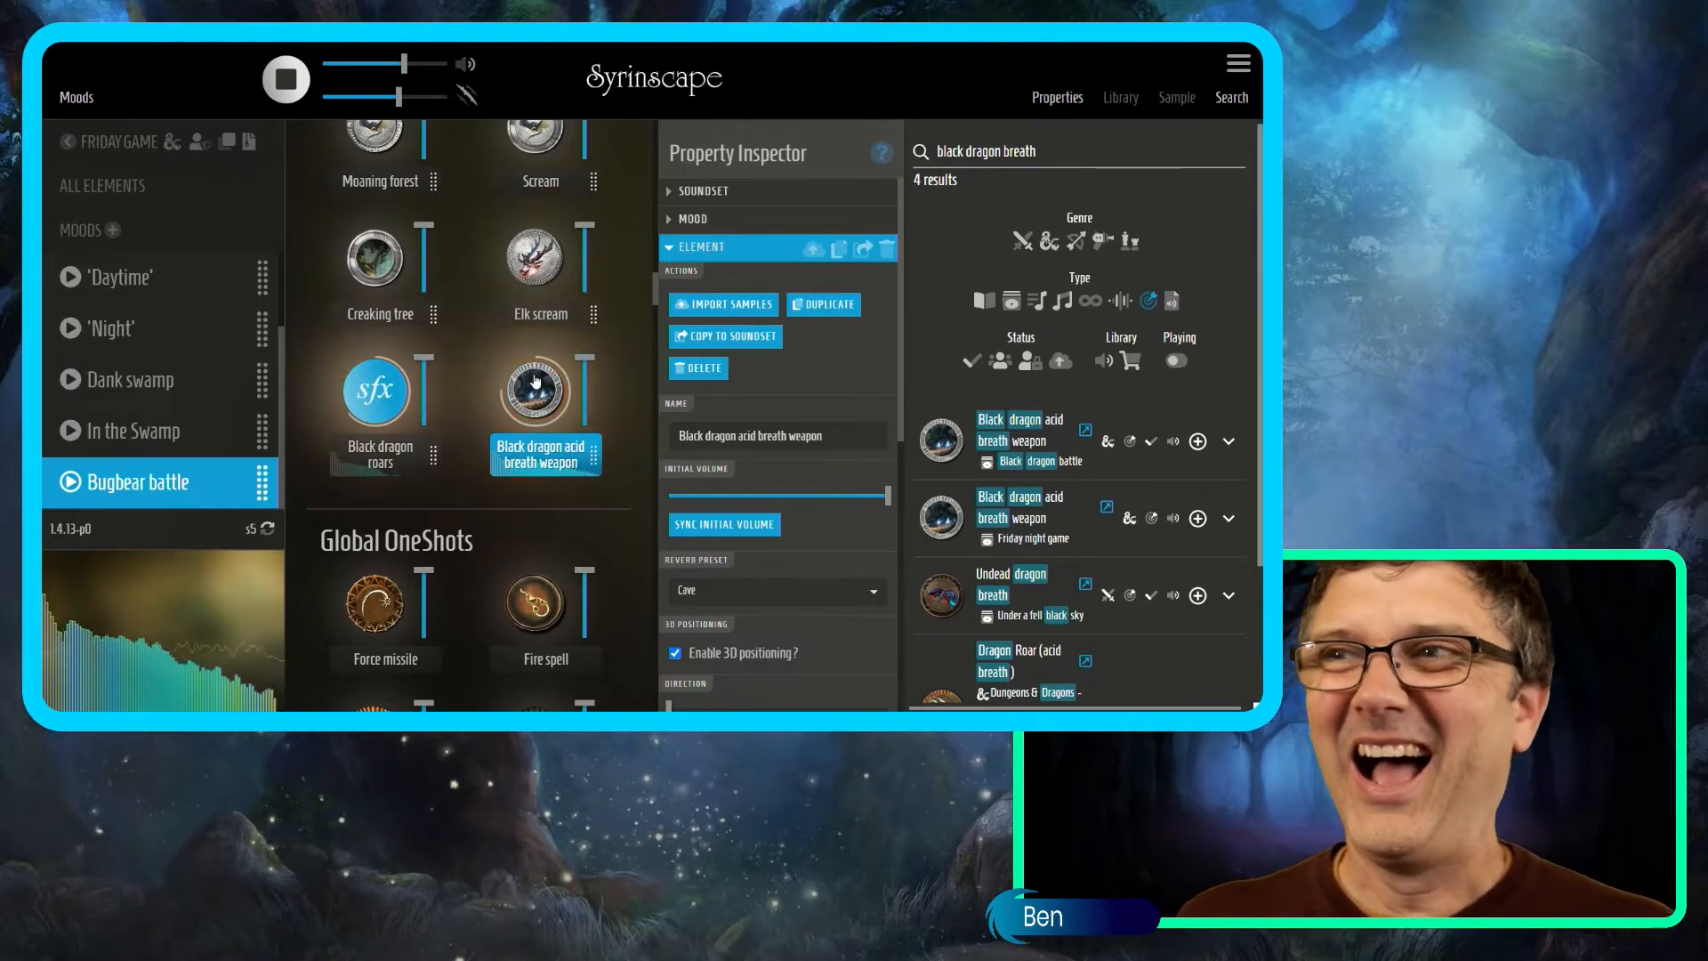
Create a new mood named 'Add the black dragon' from the current Bugbear battle sounds.
{"action": "left_click", "coordinate": [693, 220]}
{"action": "left_click", "coordinate": [712, 409]}
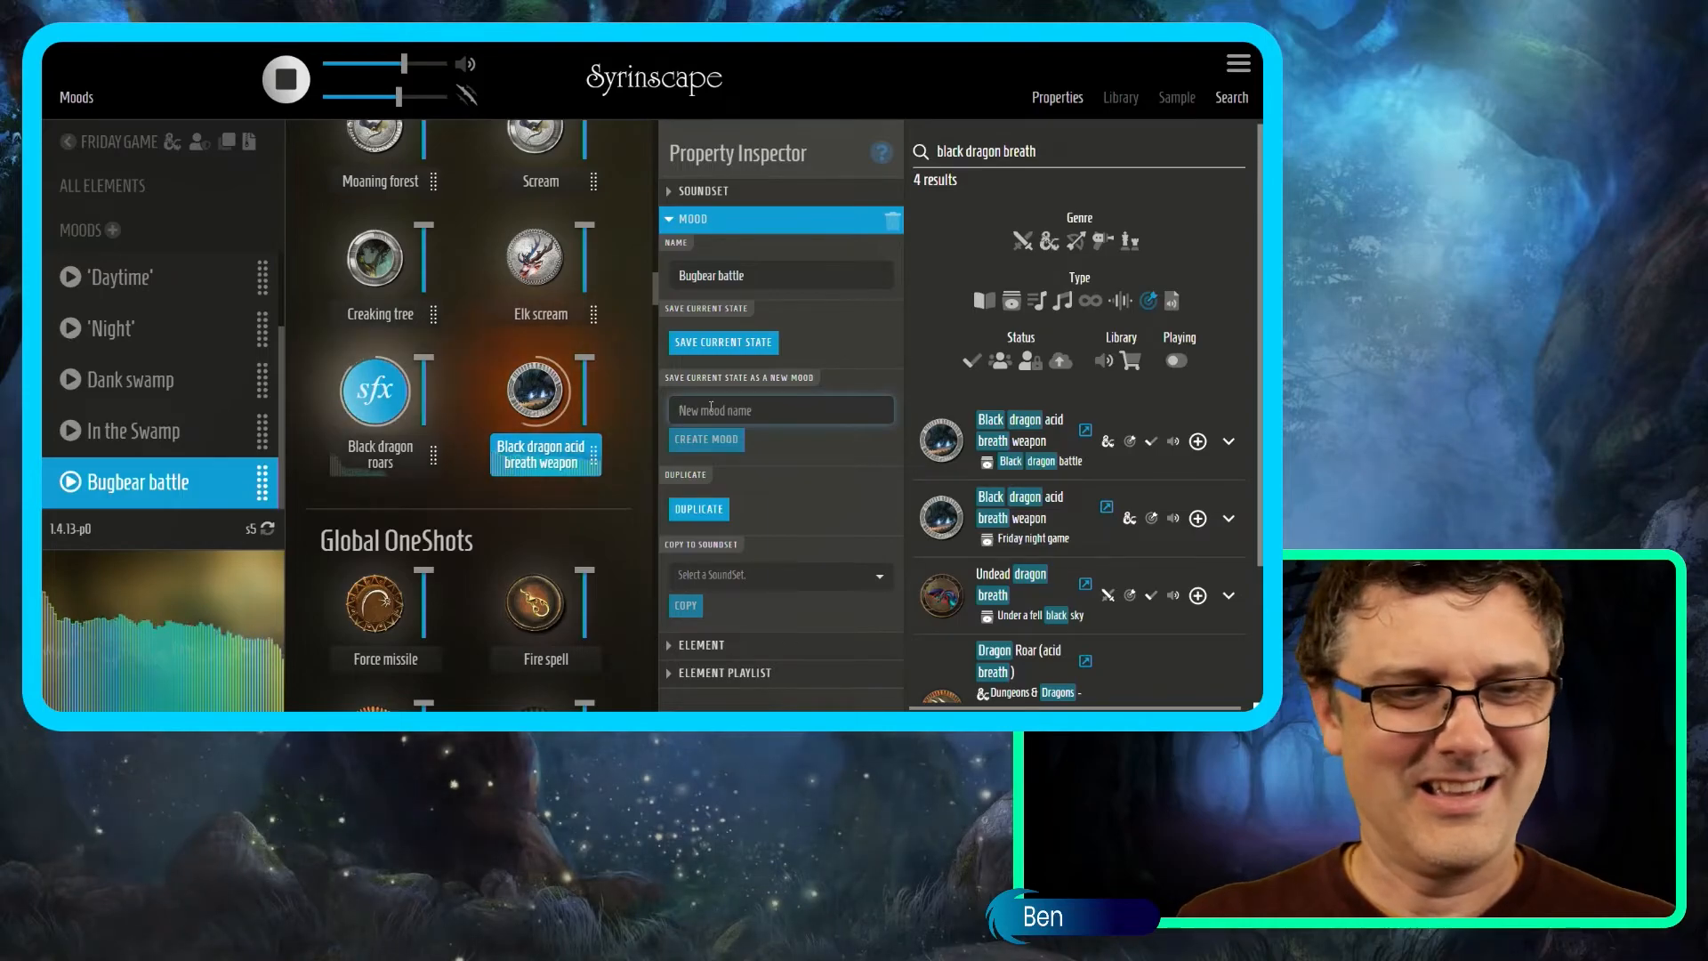
{"action": "type", "text": "Add the blac"}
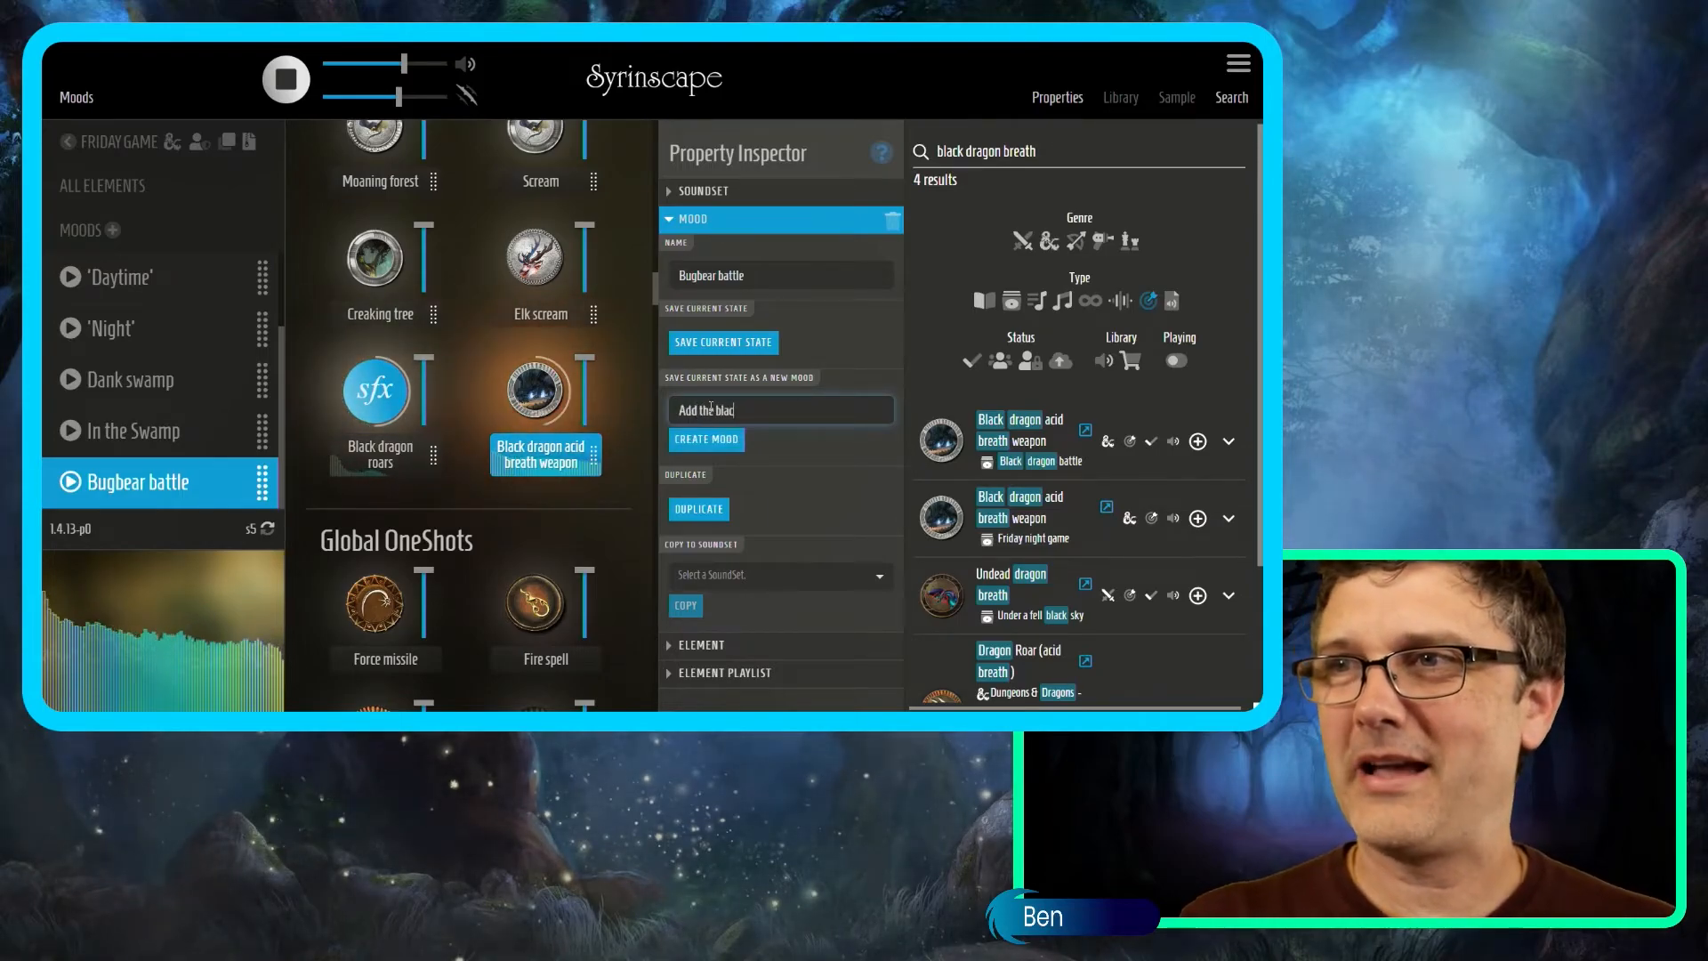
{"action": "type", "text": "k dragon"}
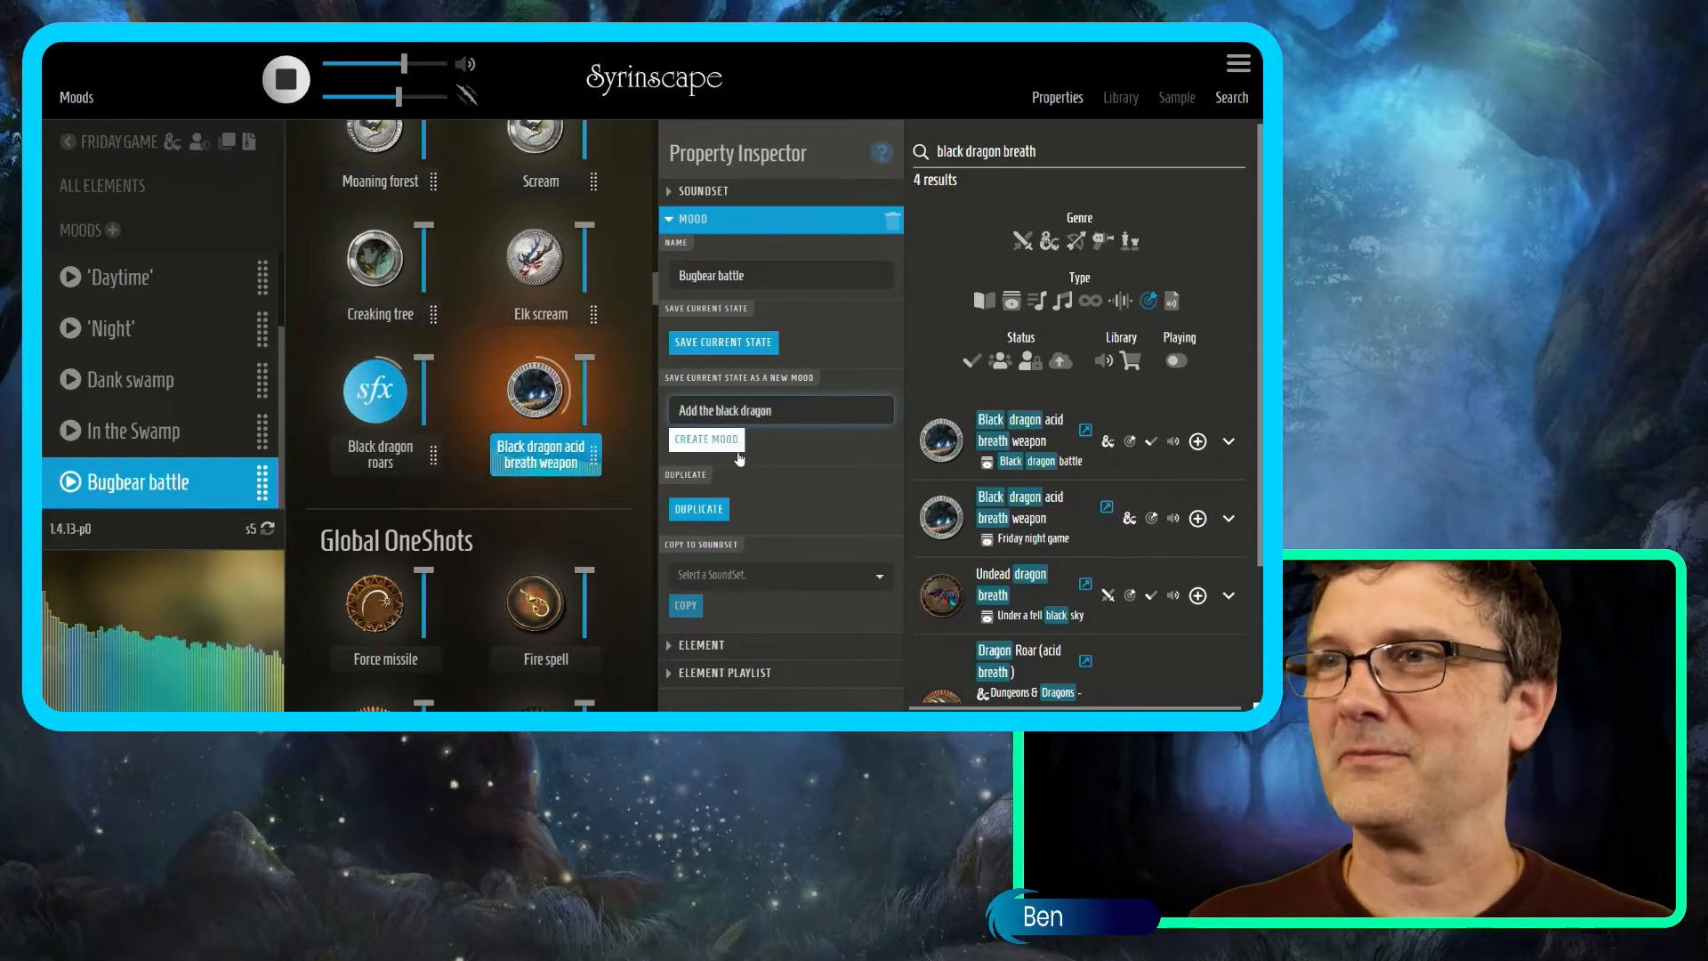
{"action": "left_click", "coordinate": [738, 457]}
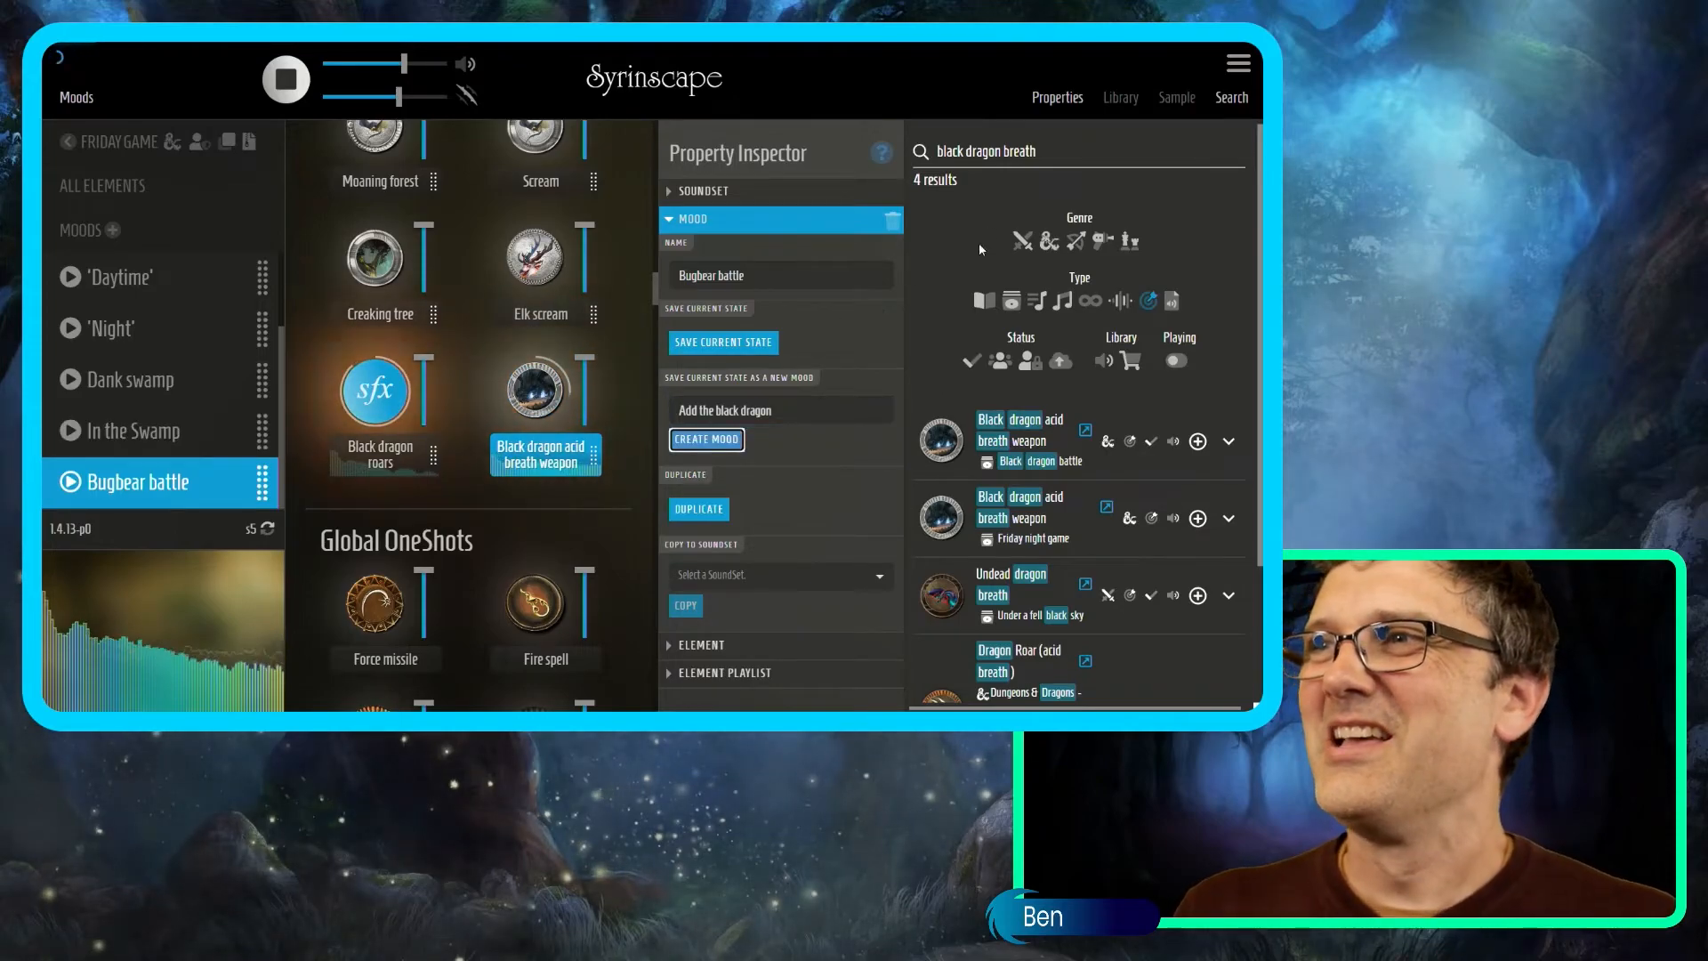